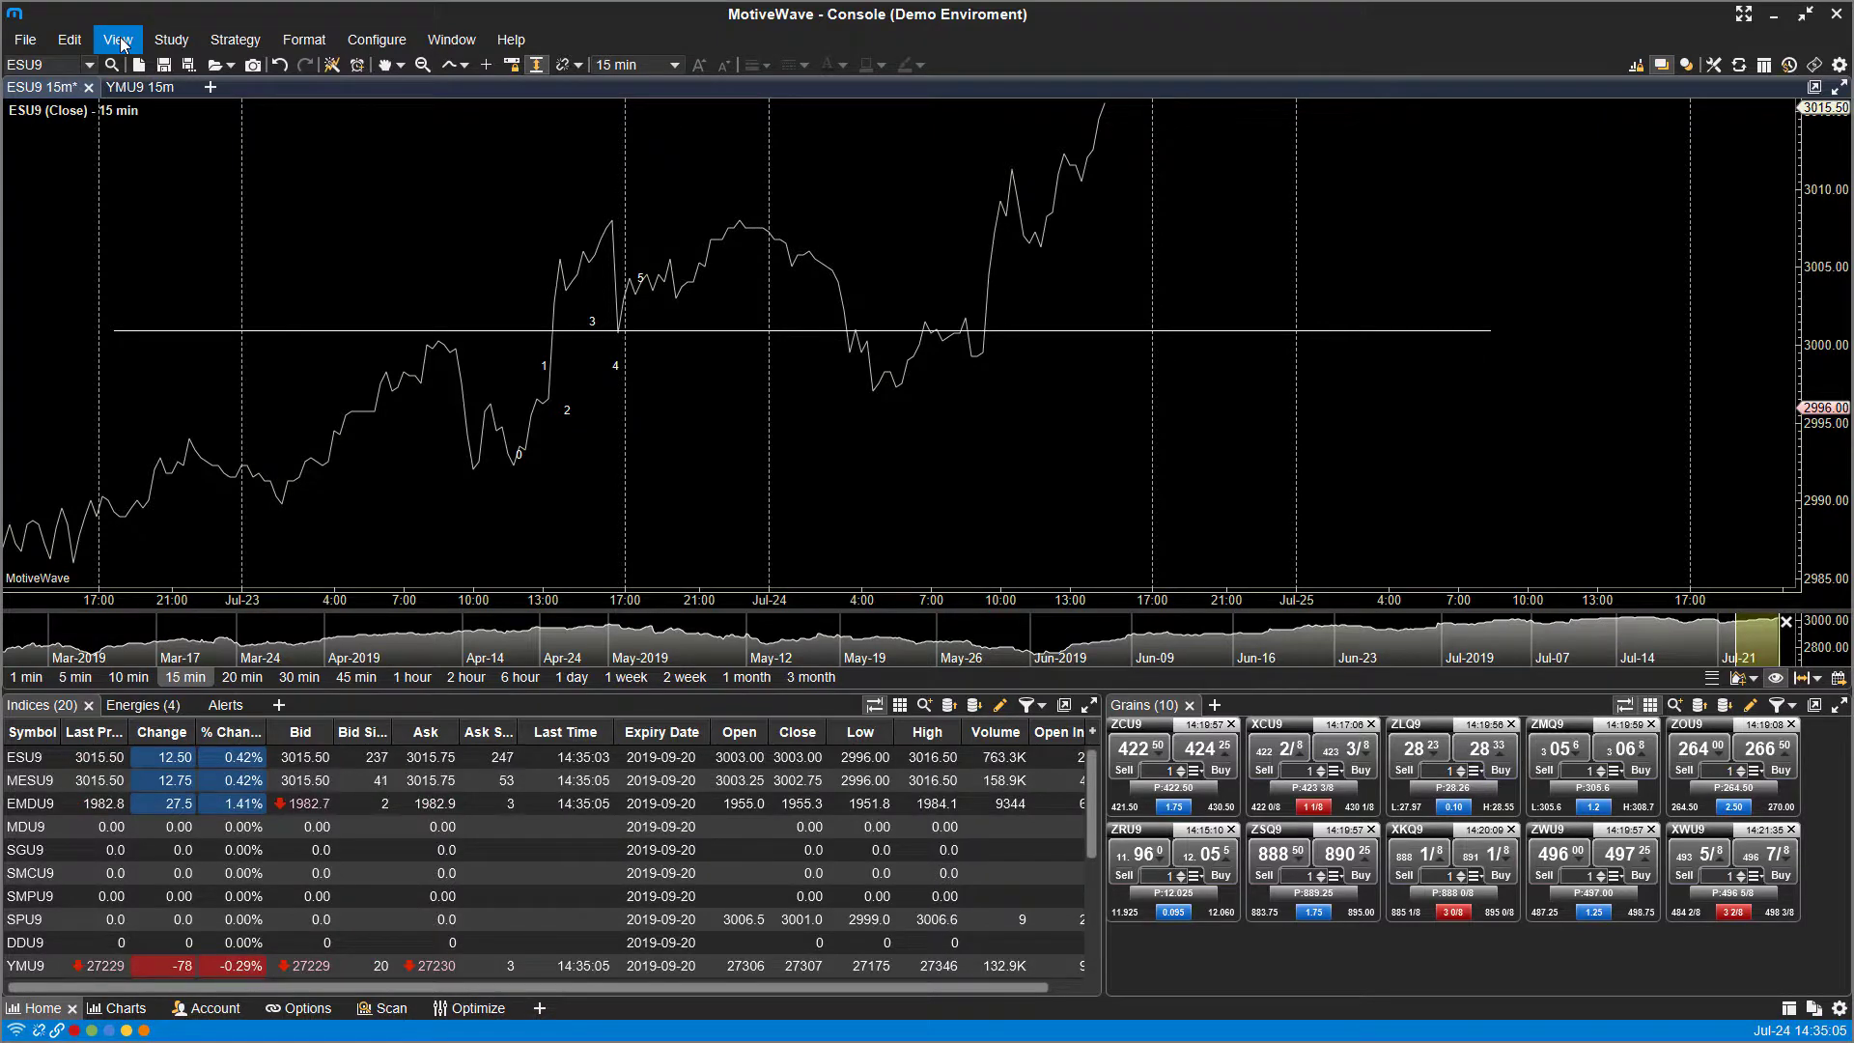
Show the Components panel of drawing tools through View > Display > Components
{"action": "left_click", "coordinate": [120, 41]}
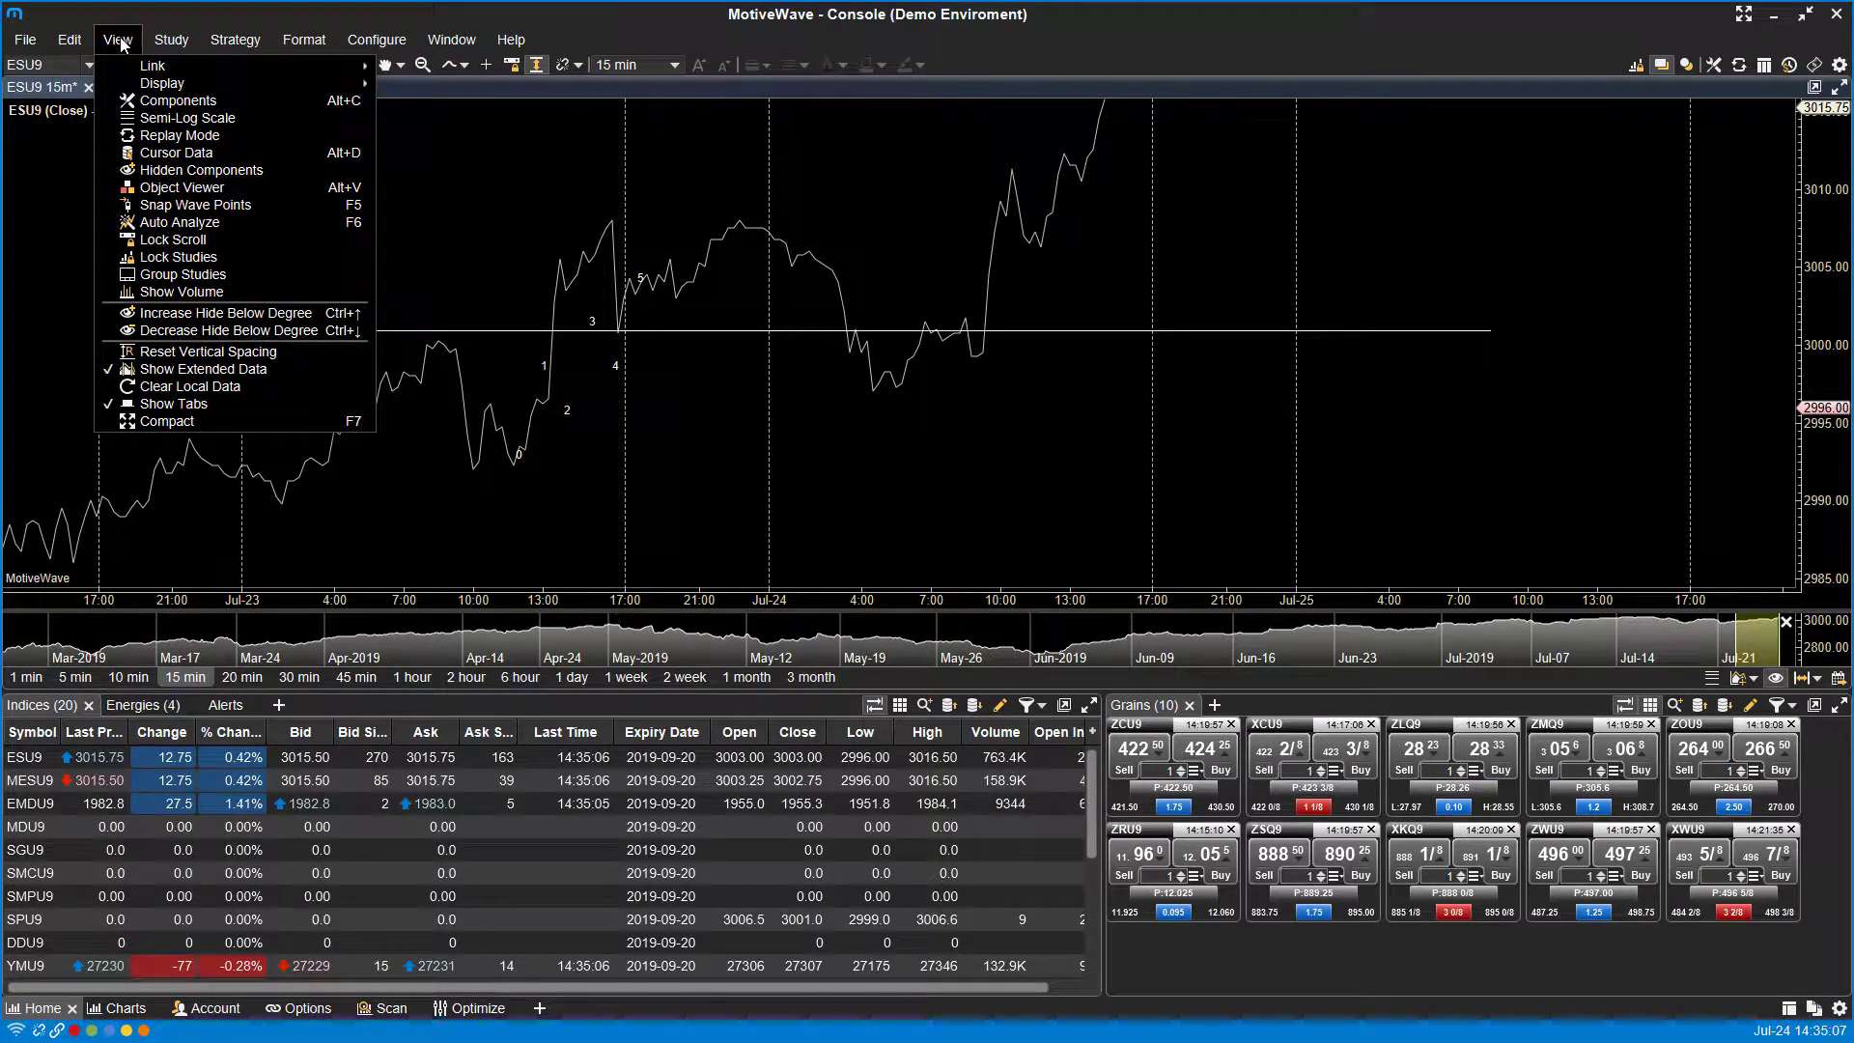
{"action": "mouse_move", "coordinate": [147, 85]}
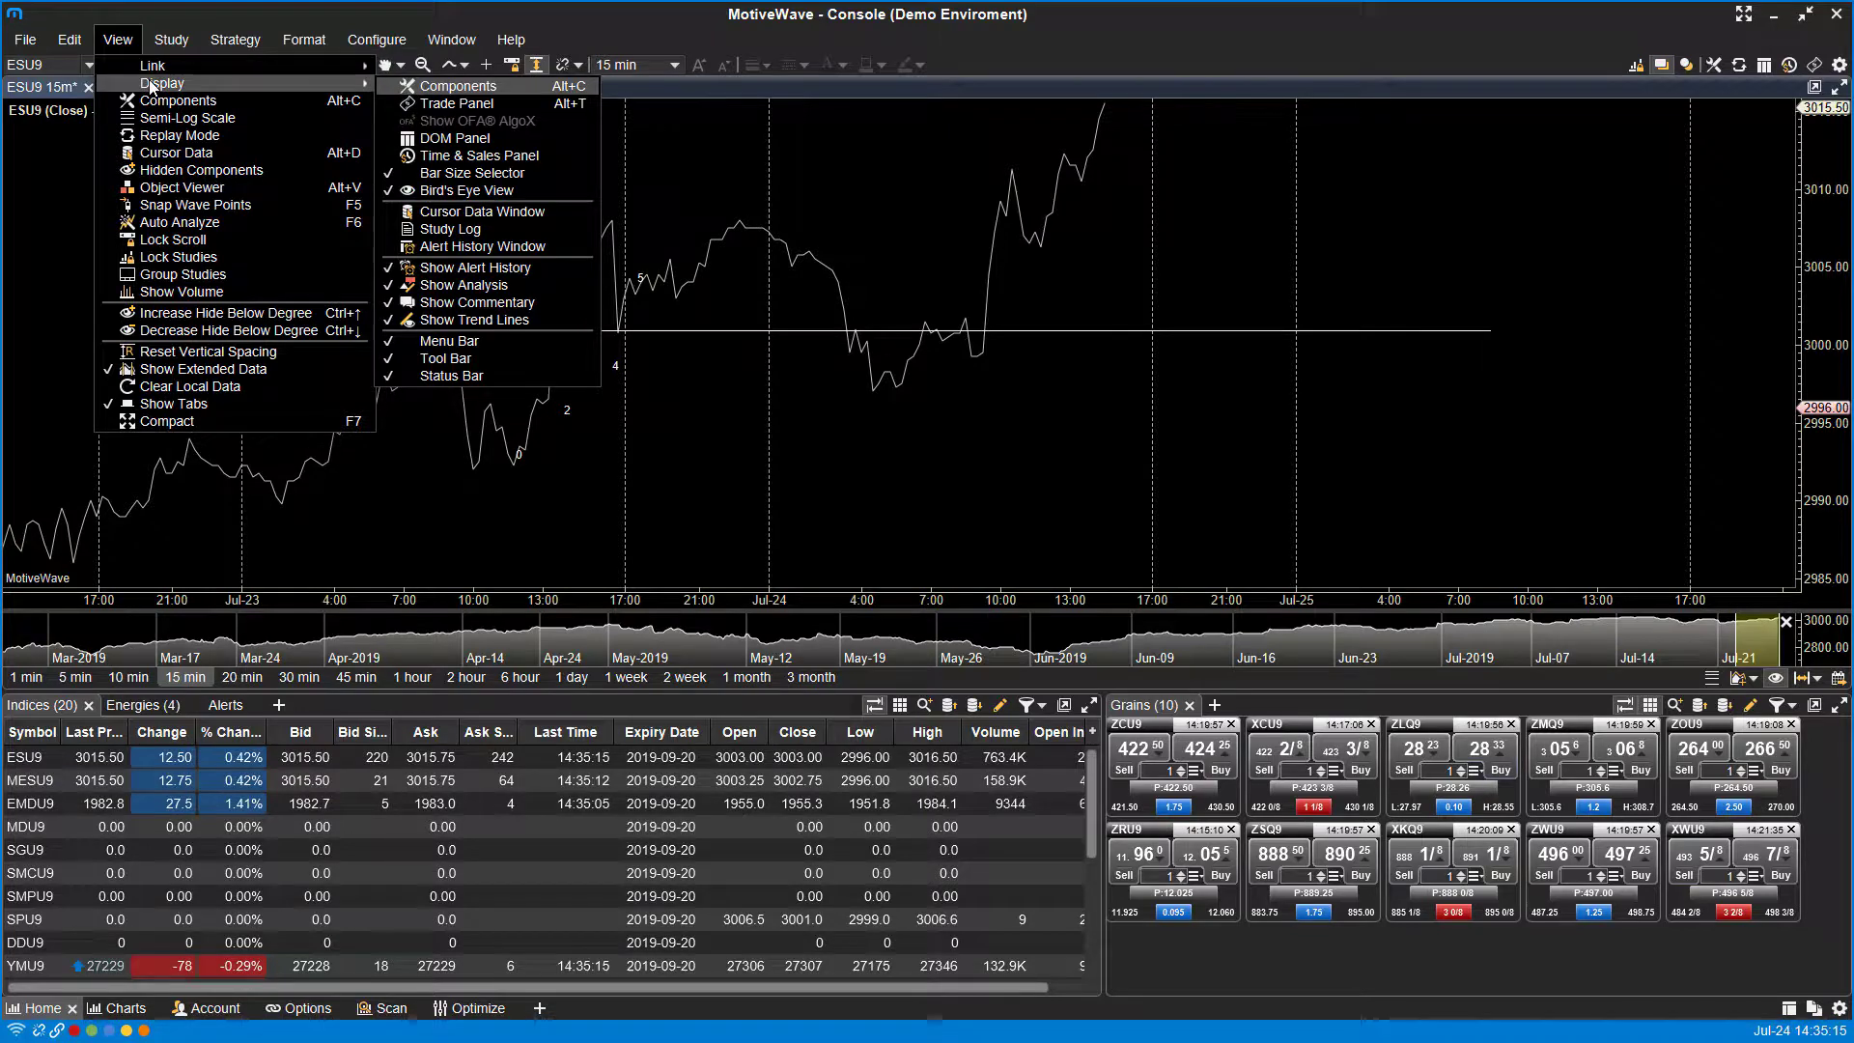
{"action": "mouse_move", "coordinate": [319, 92]}
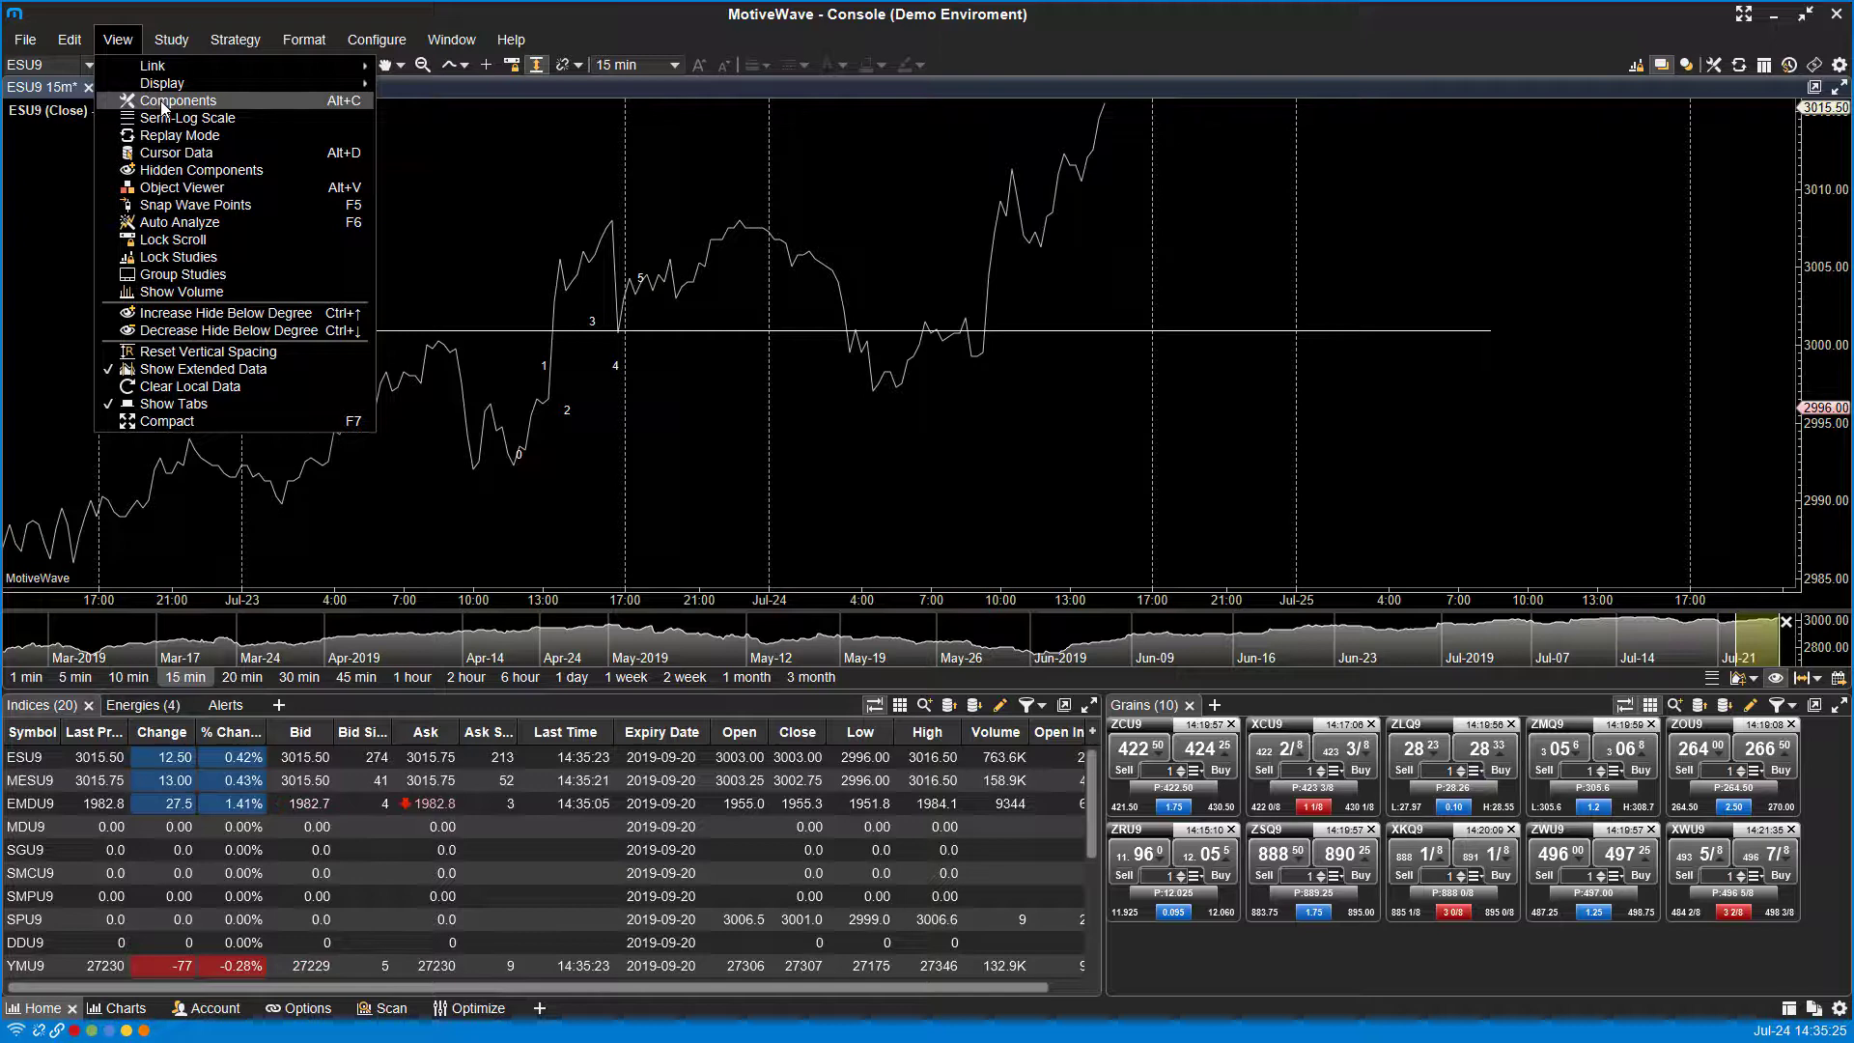
{"action": "mouse_move", "coordinate": [304, 40]}
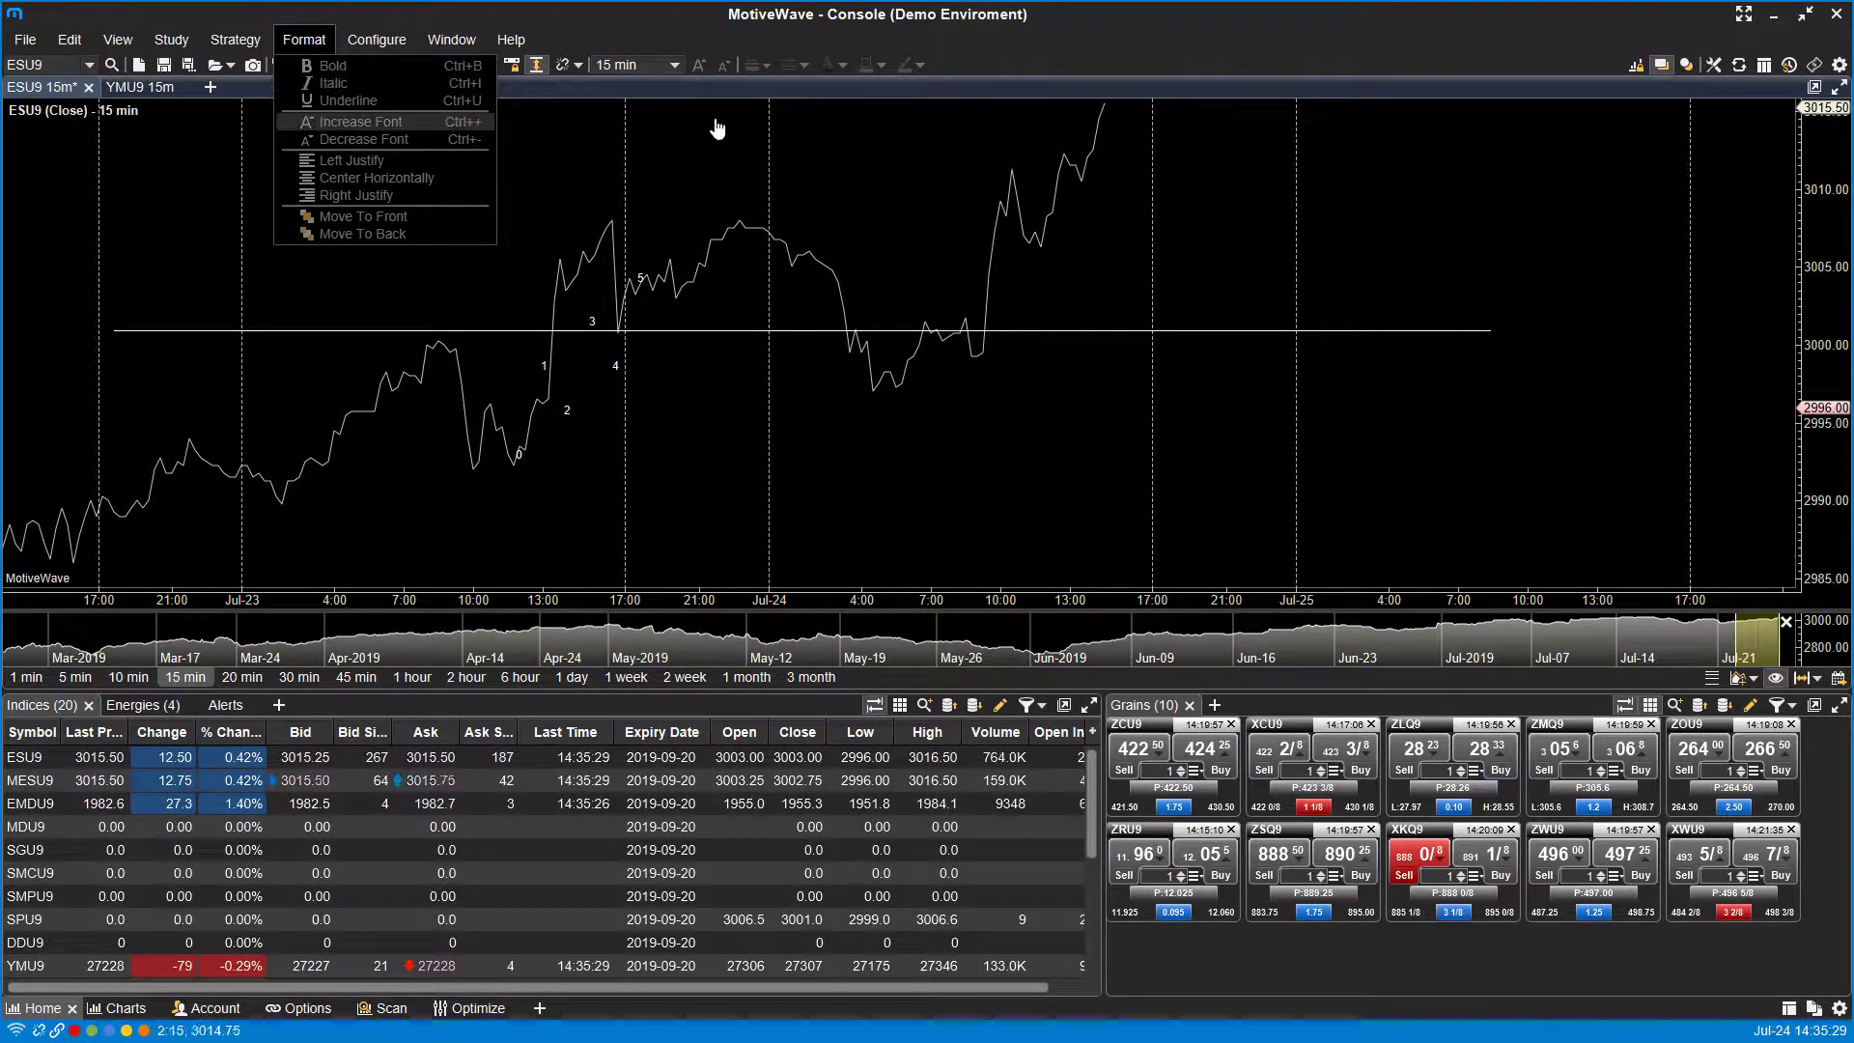
{"action": "left_click", "coordinate": [118, 39]}
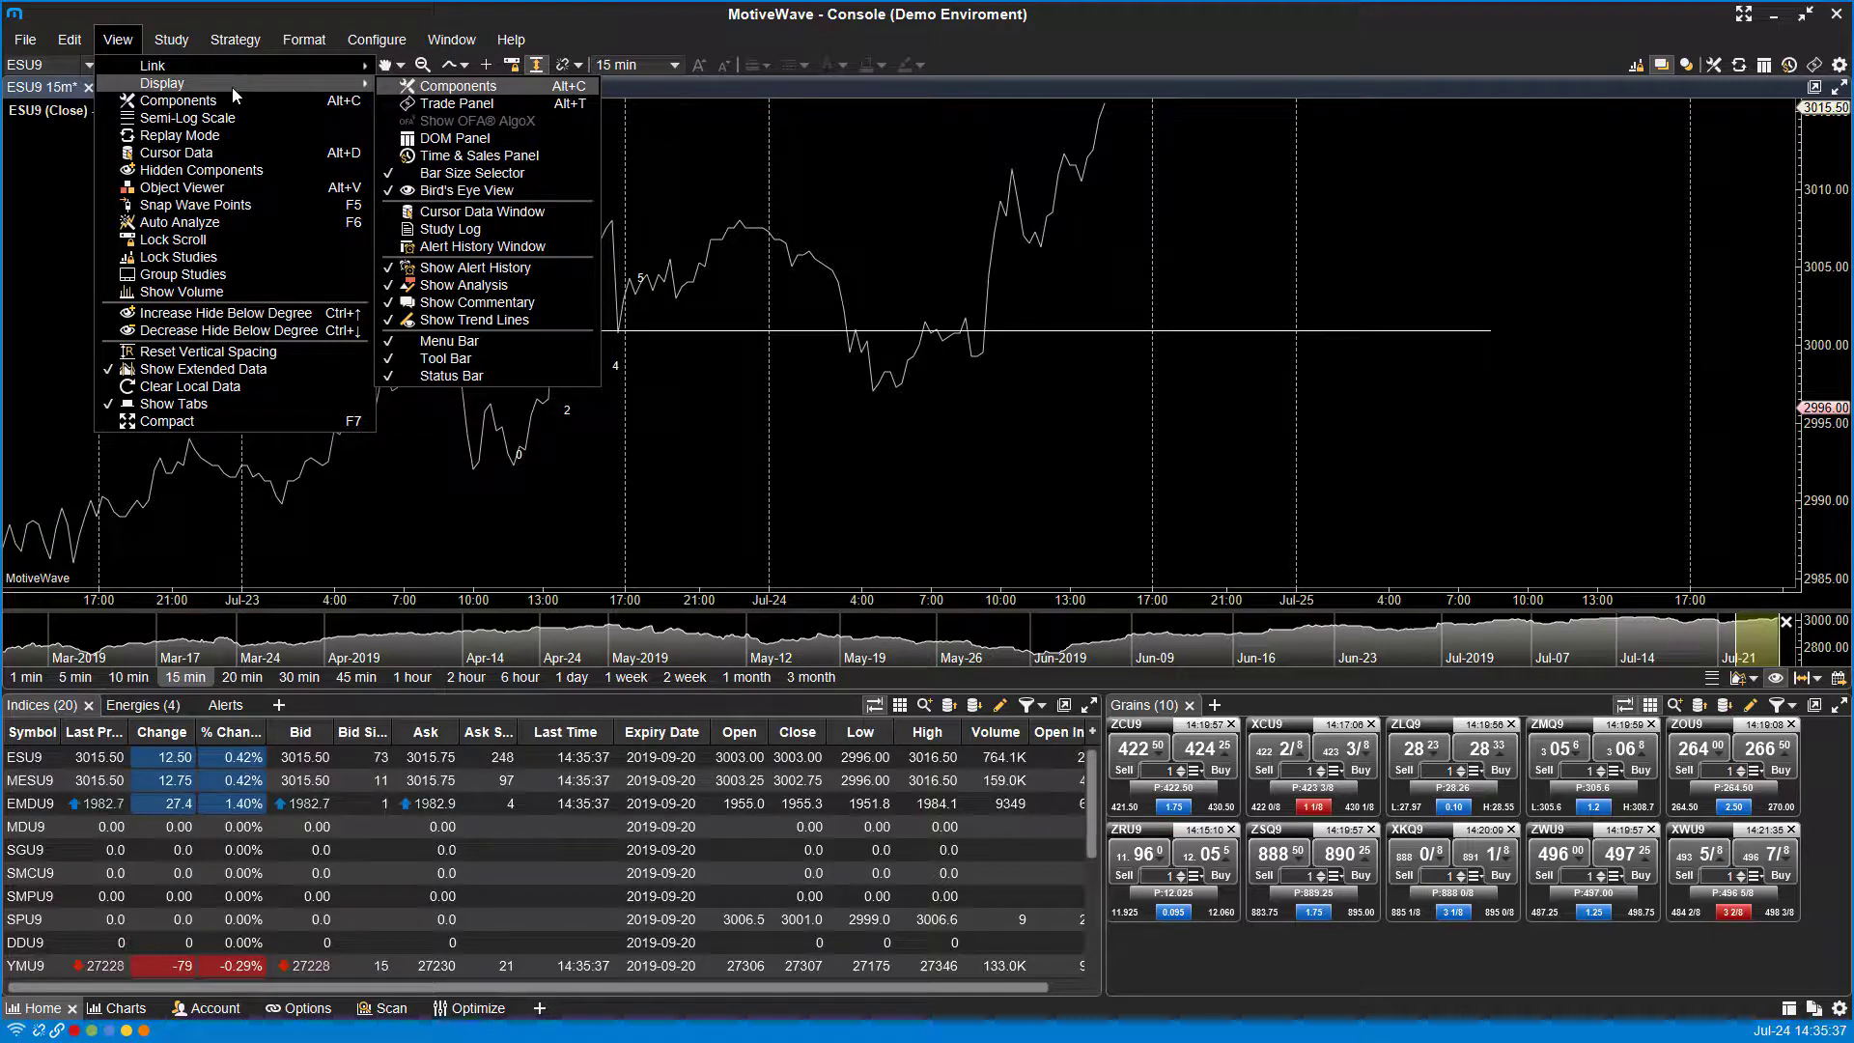
{"action": "mouse_move", "coordinate": [242, 90]}
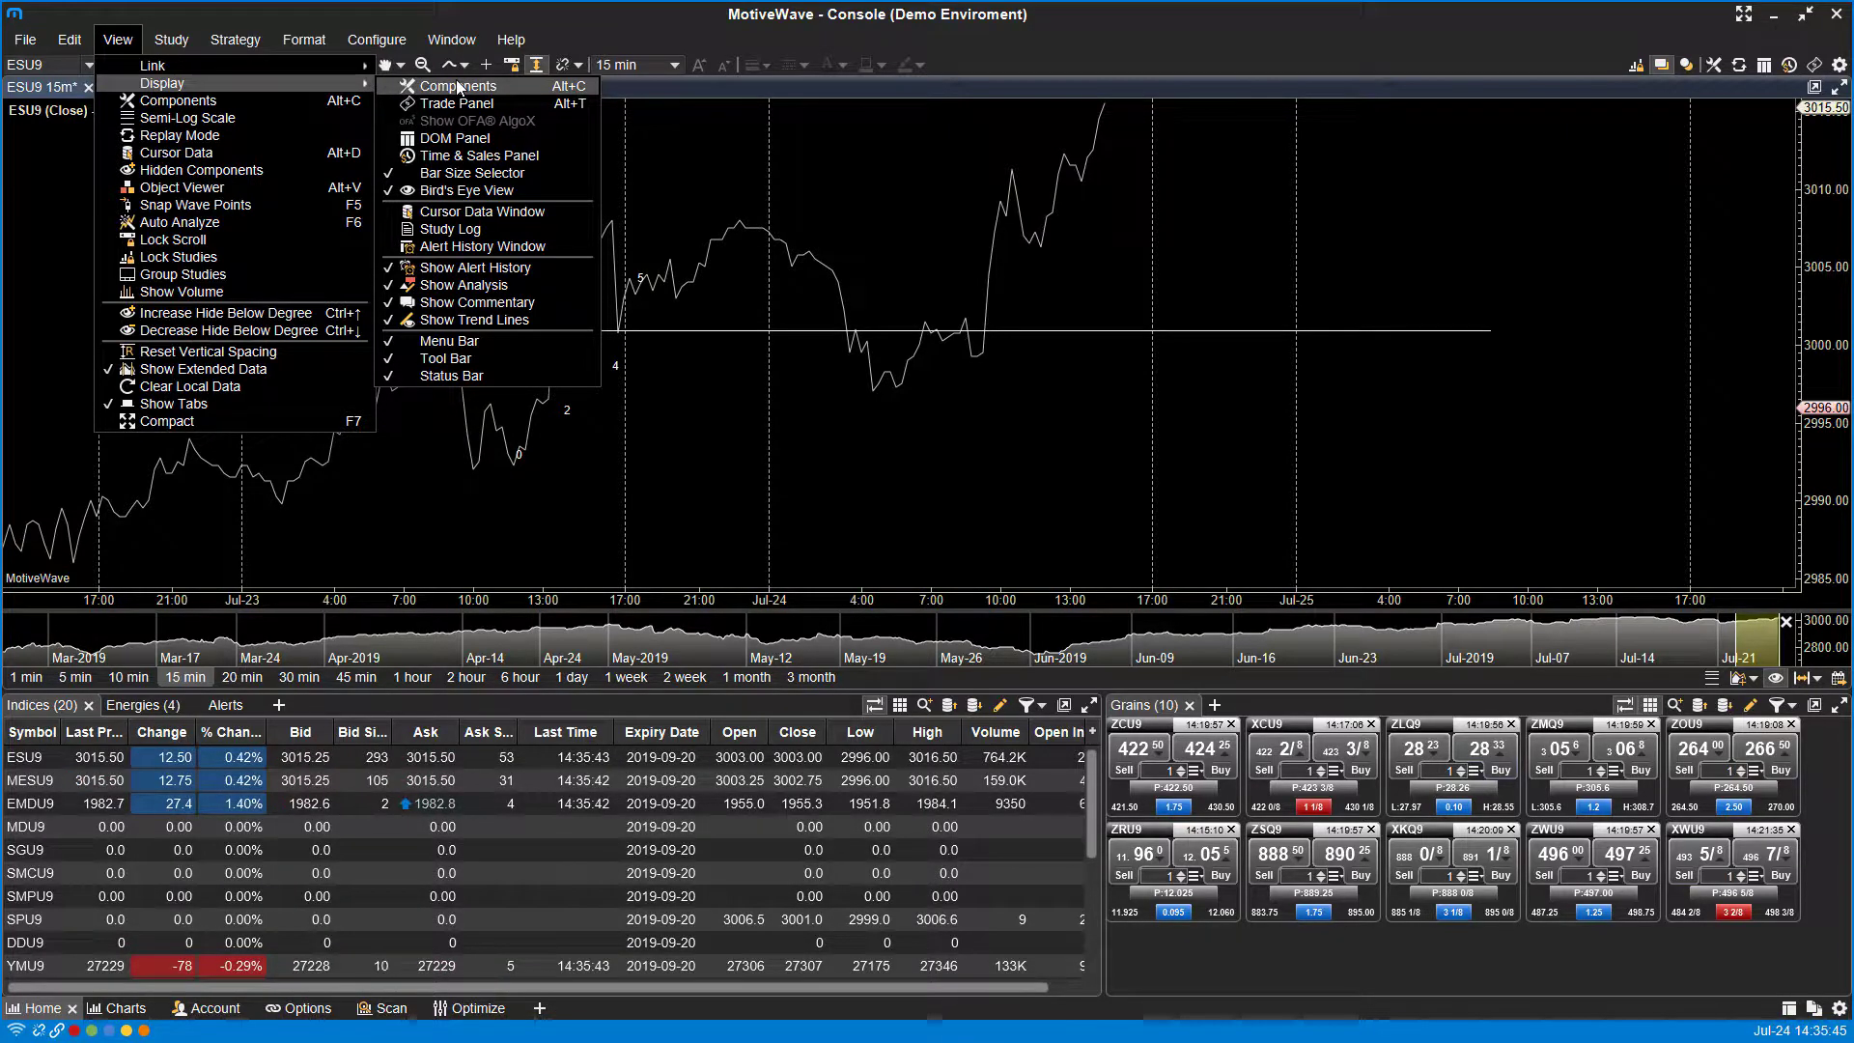
{"action": "left_click", "coordinate": [294, 9]}
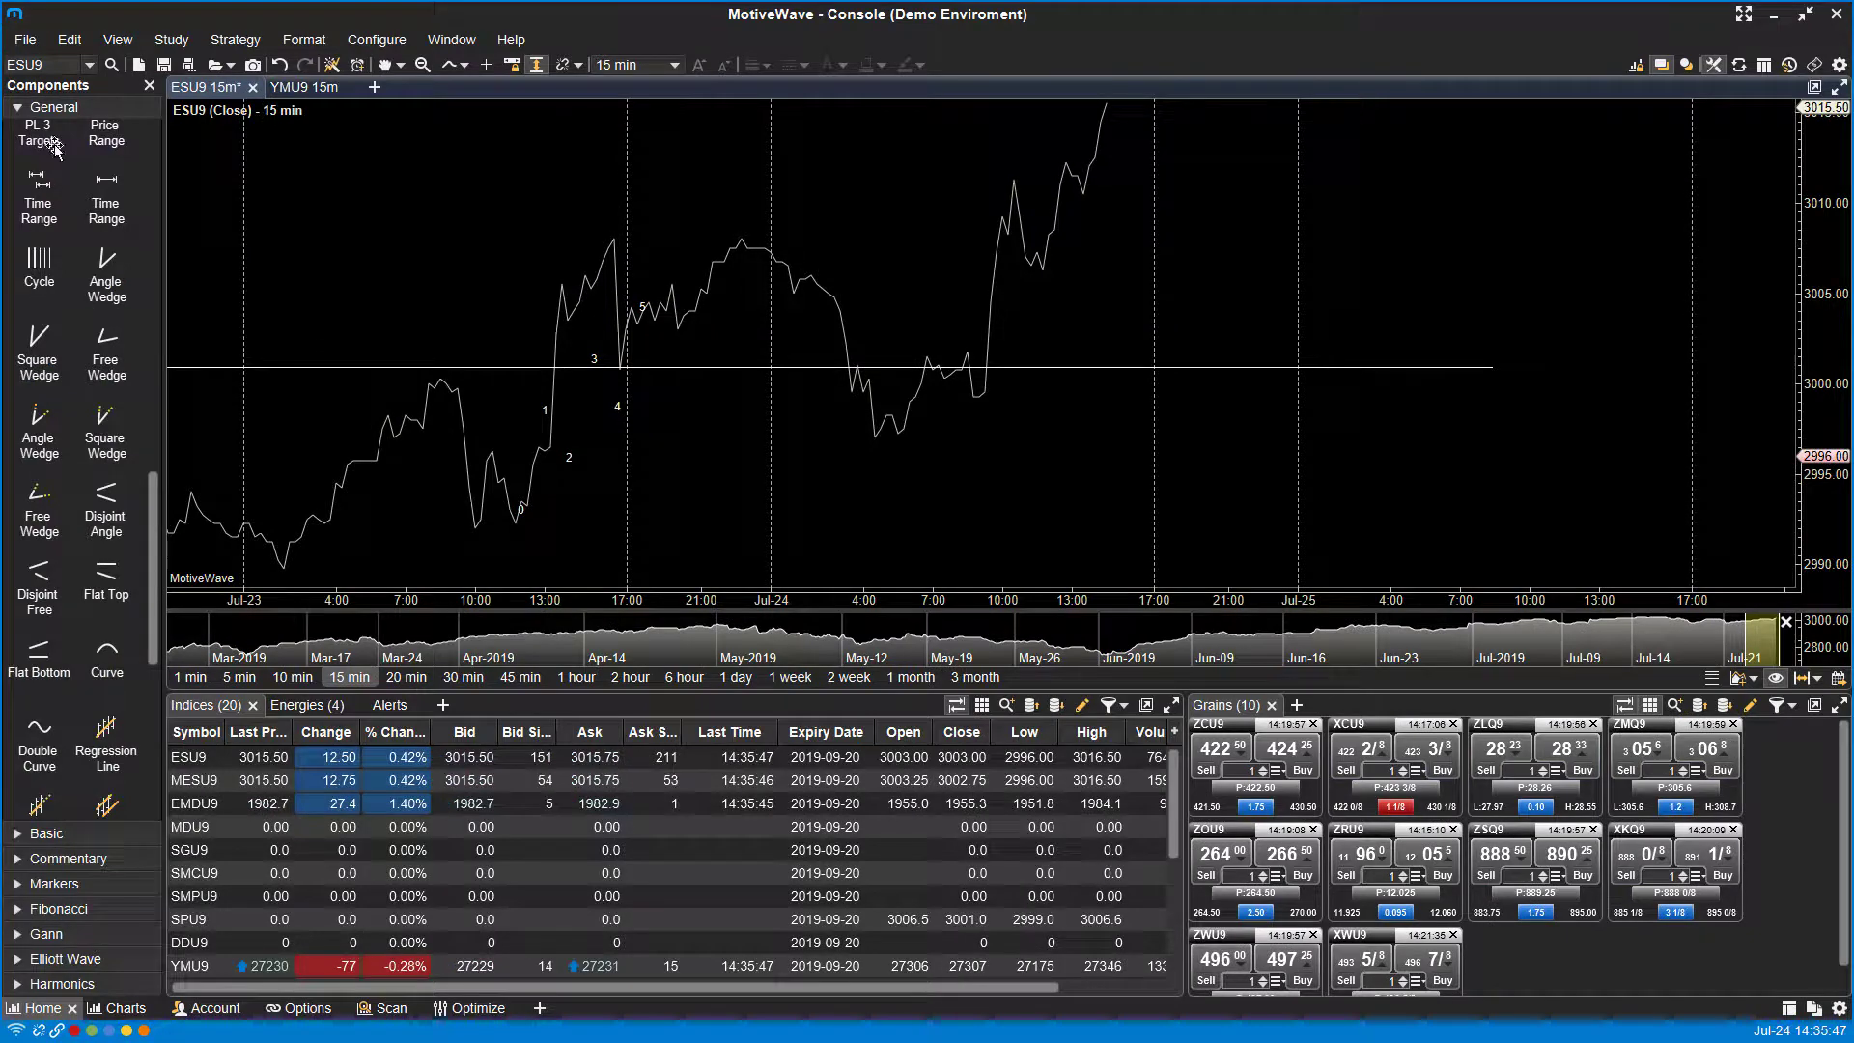
Scroll through the General drawing tools, then collapse the General category
{"action": "scroll", "coordinate": [103, 206], "scroll_direction": "up", "scroll_amount": 10}
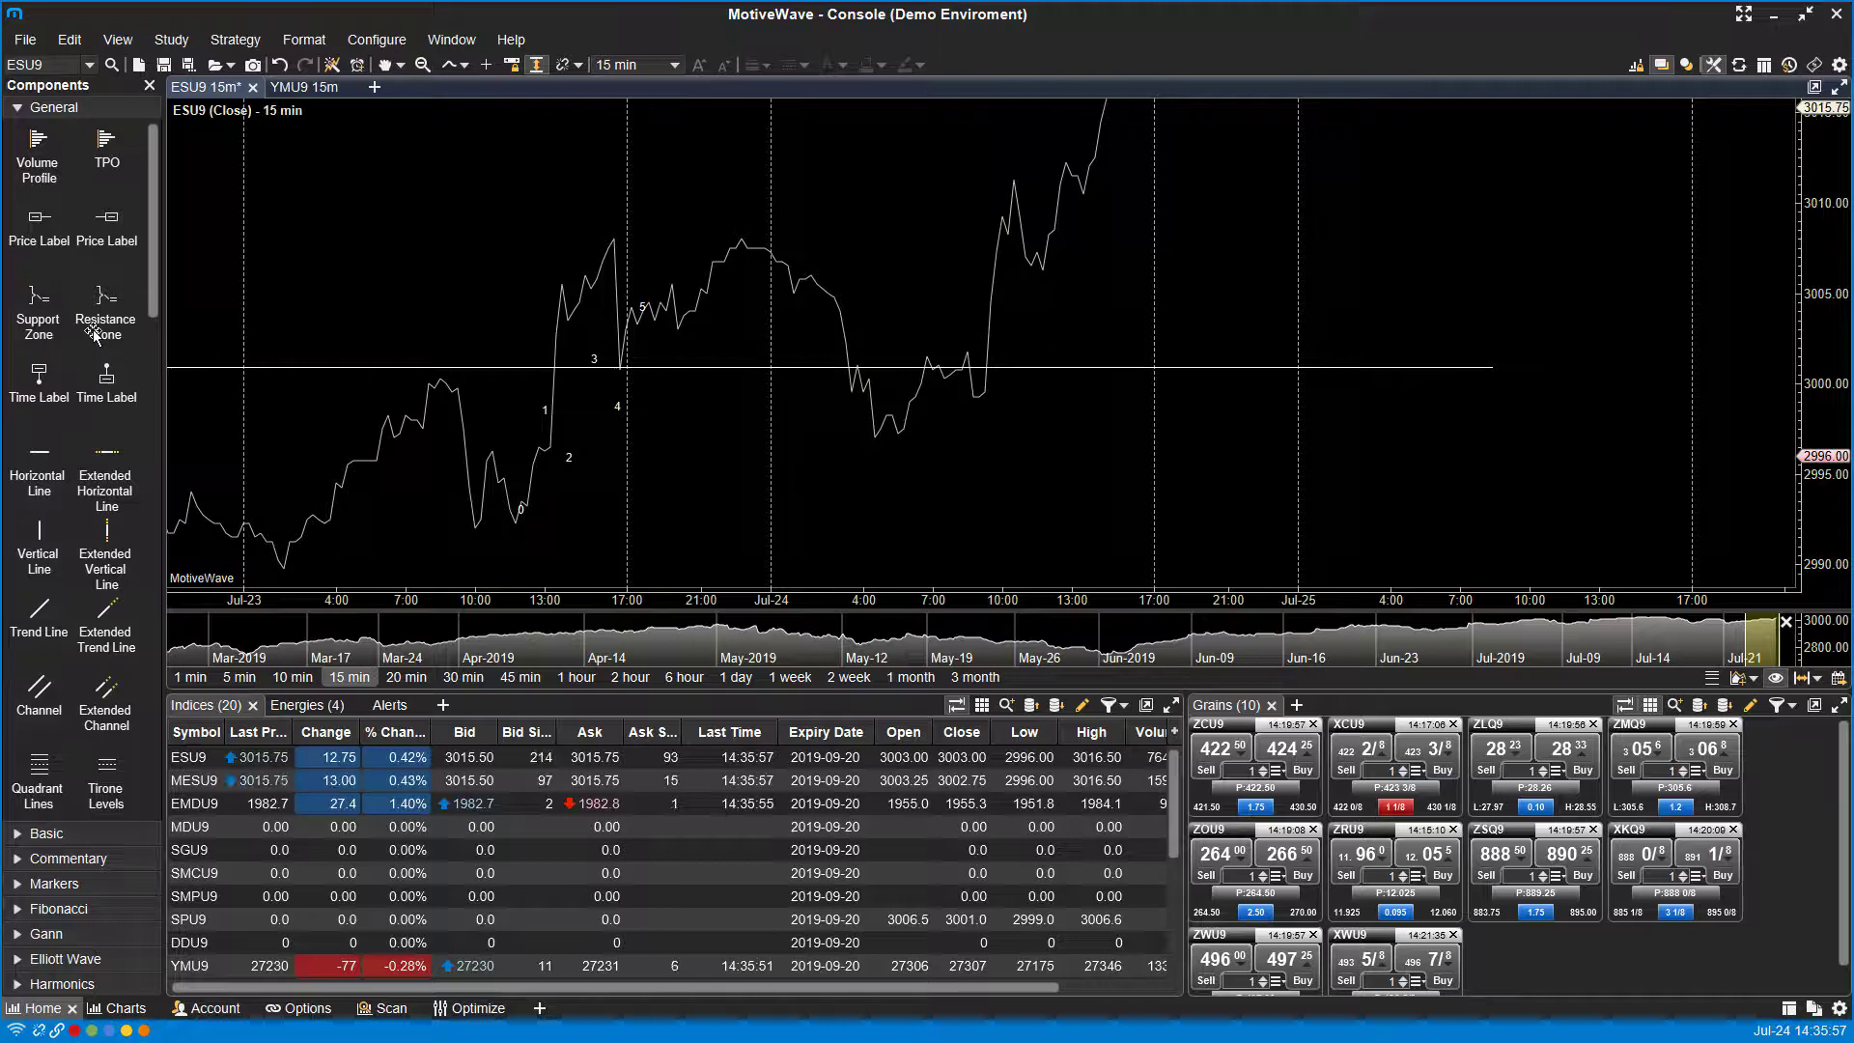
{"action": "scroll", "coordinate": [89, 286], "scroll_direction": "down", "scroll_amount": 3}
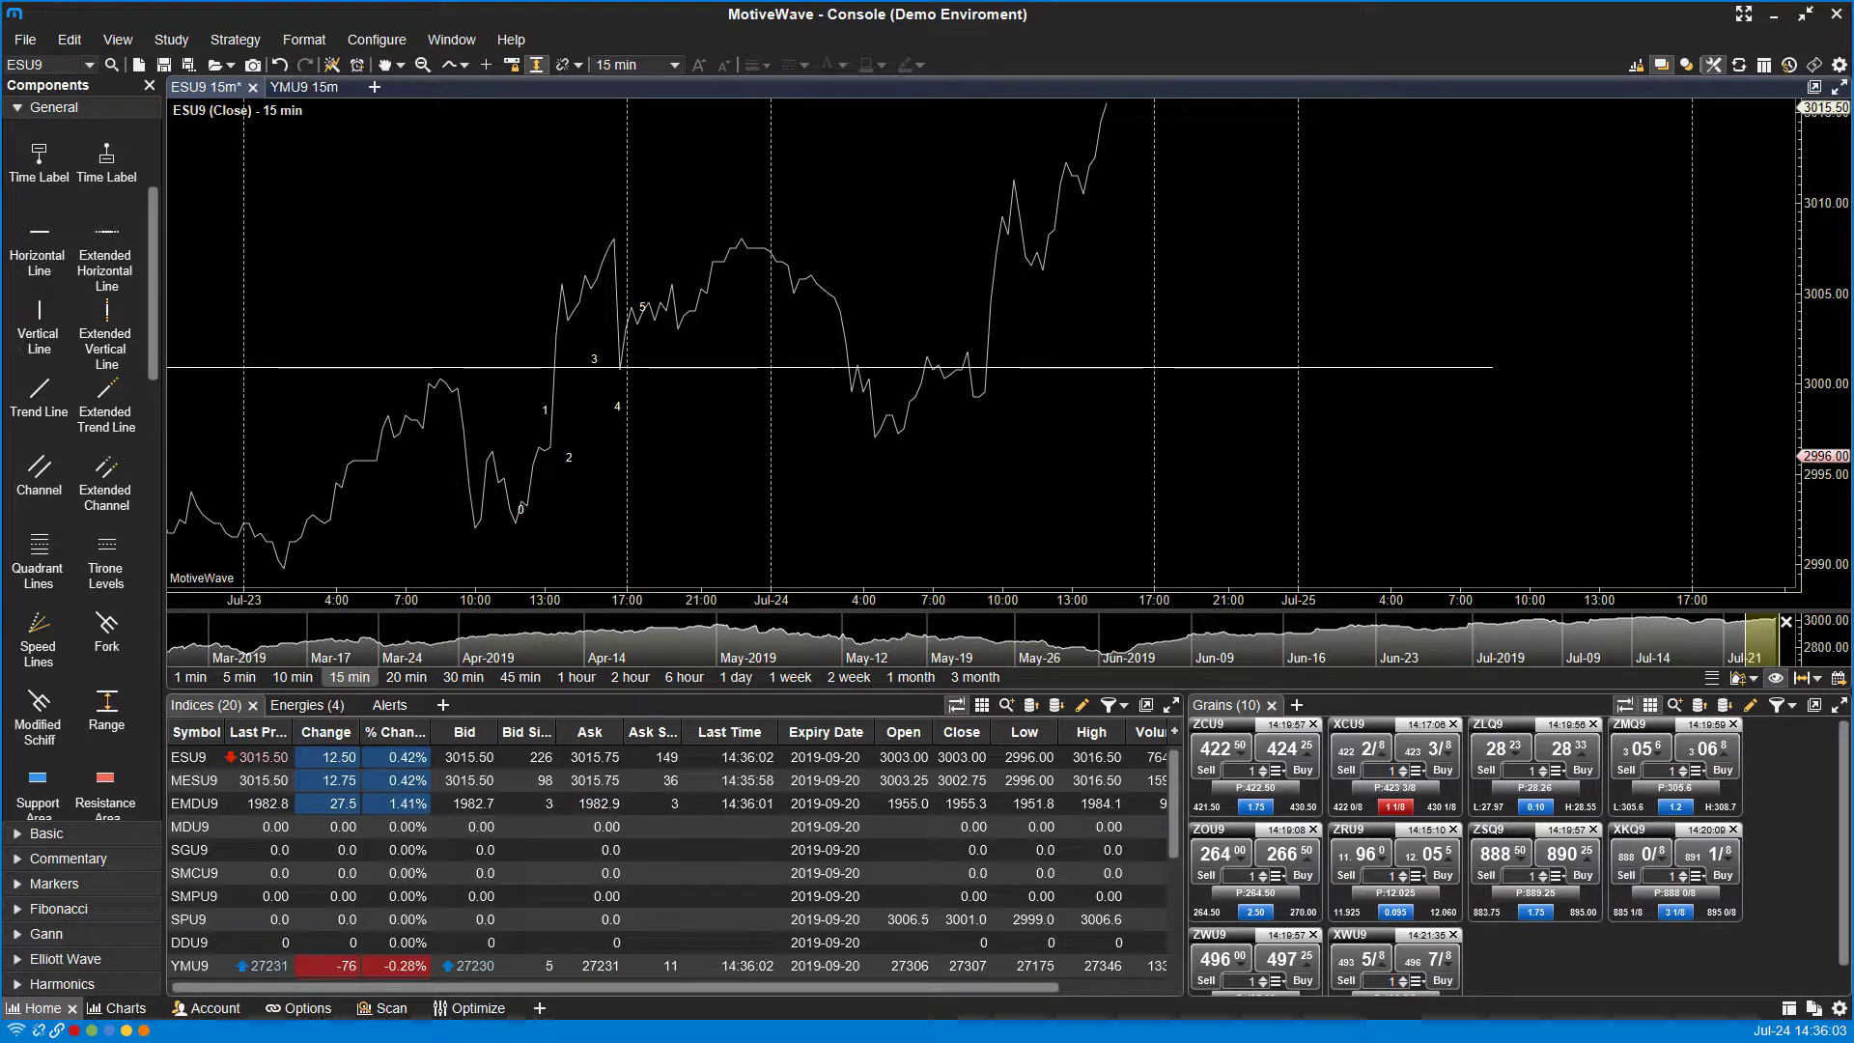
{"action": "scroll", "coordinate": [38, 338], "scroll_direction": "down", "scroll_amount": 2}
{"action": "scroll", "coordinate": [20, 435], "scroll_direction": "up", "scroll_amount": 3}
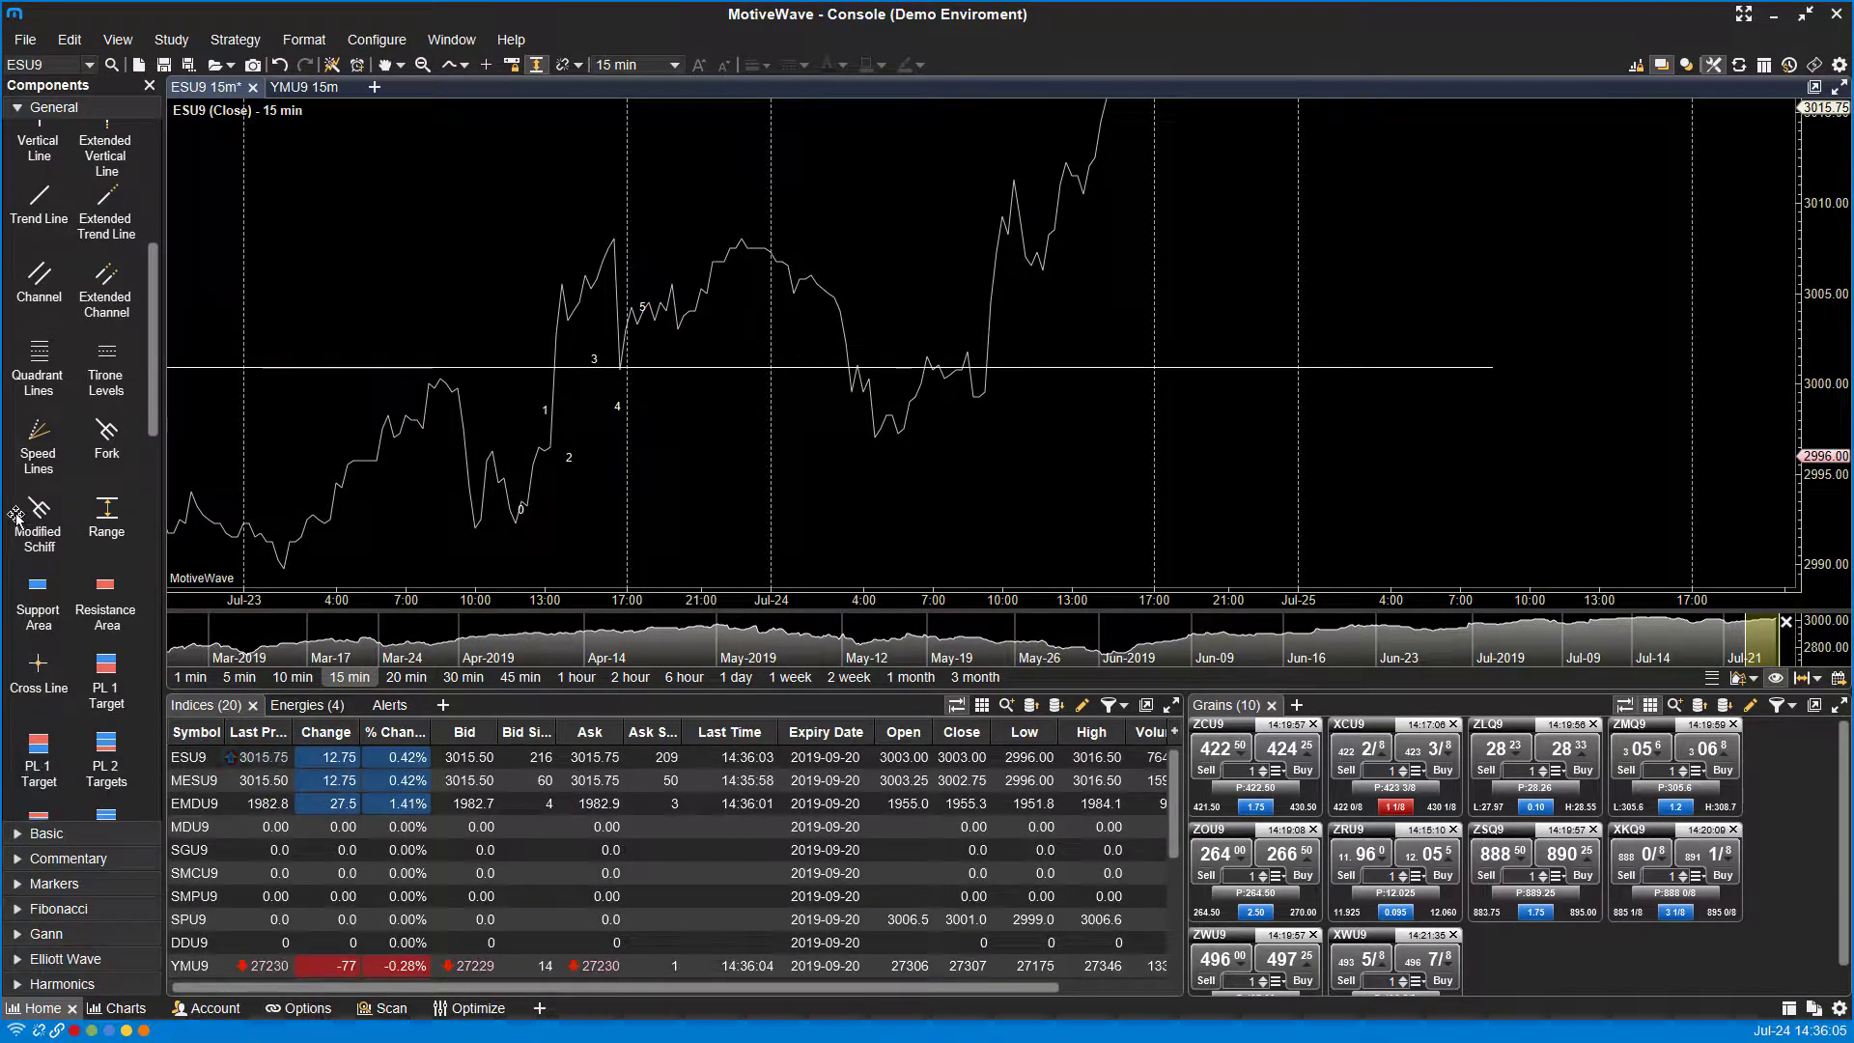
{"action": "left_click", "coordinate": [16, 108]}
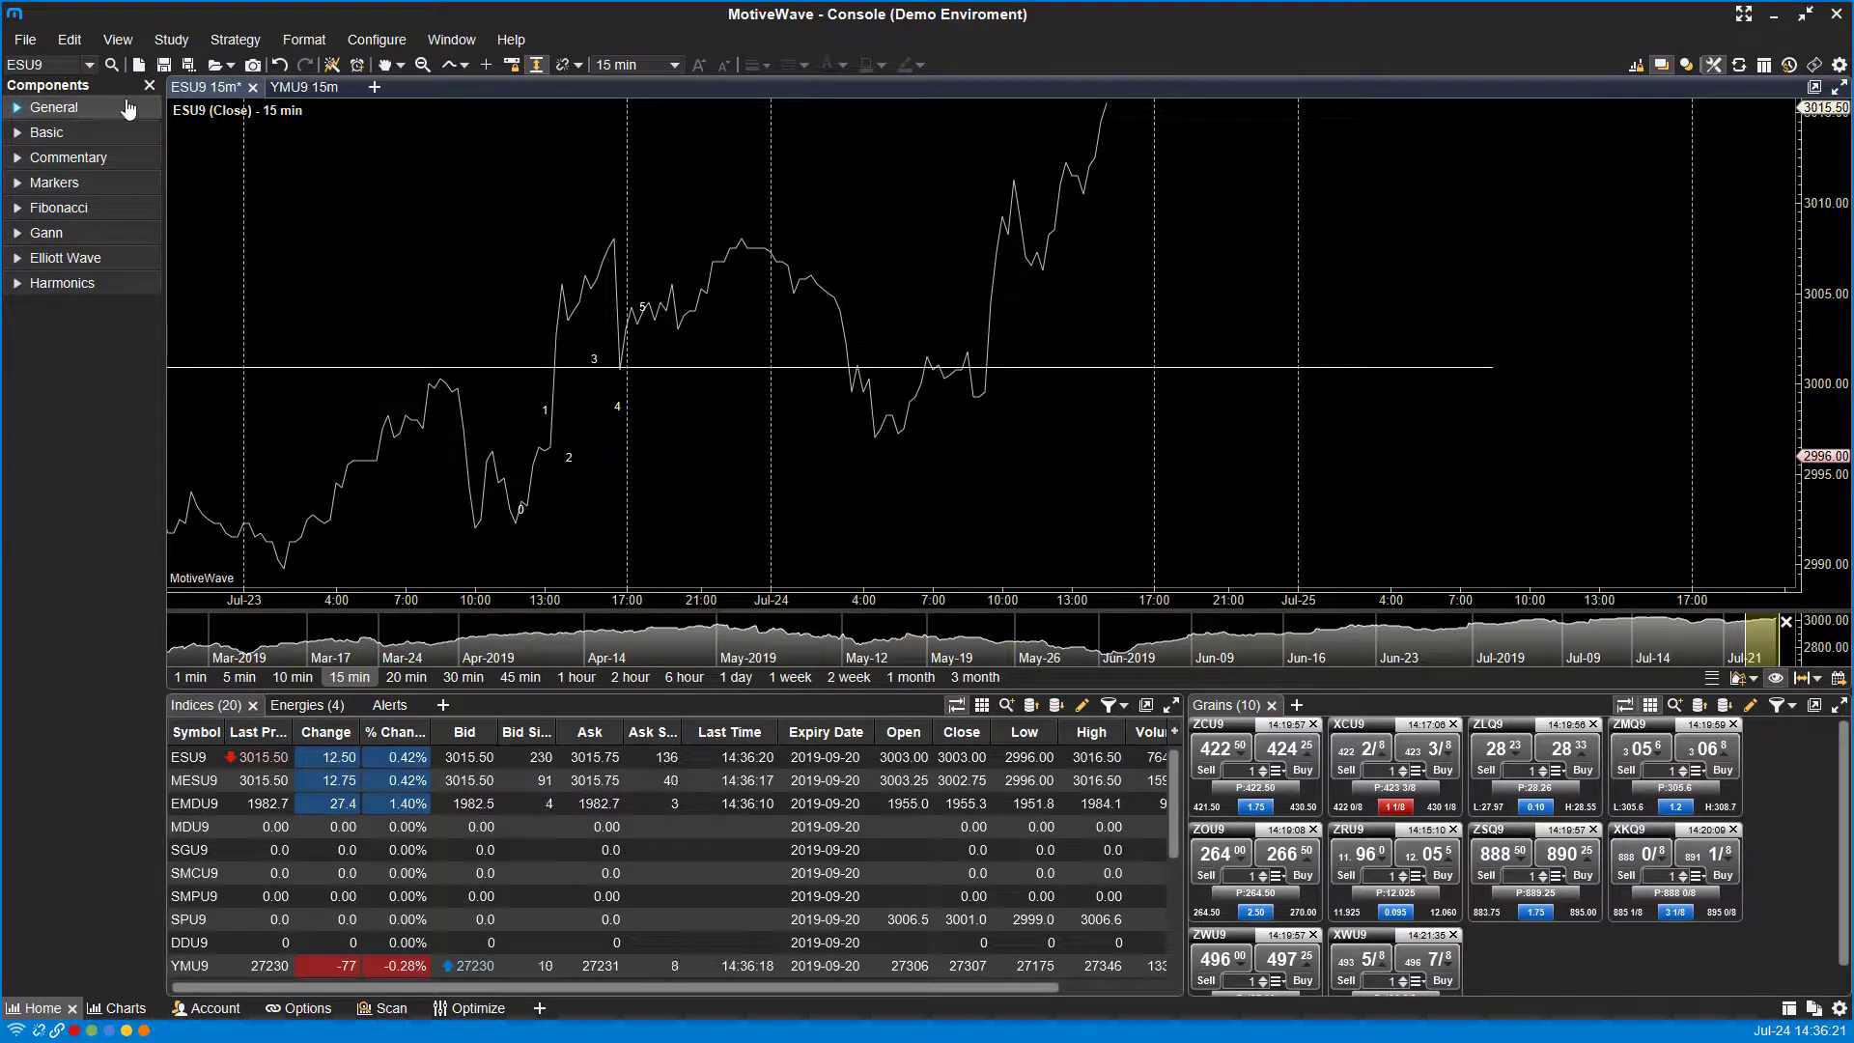
Browse the Basic drawing tools, collapse them, and expand the Commentary category instead
{"action": "left_click", "coordinate": [40, 133]}
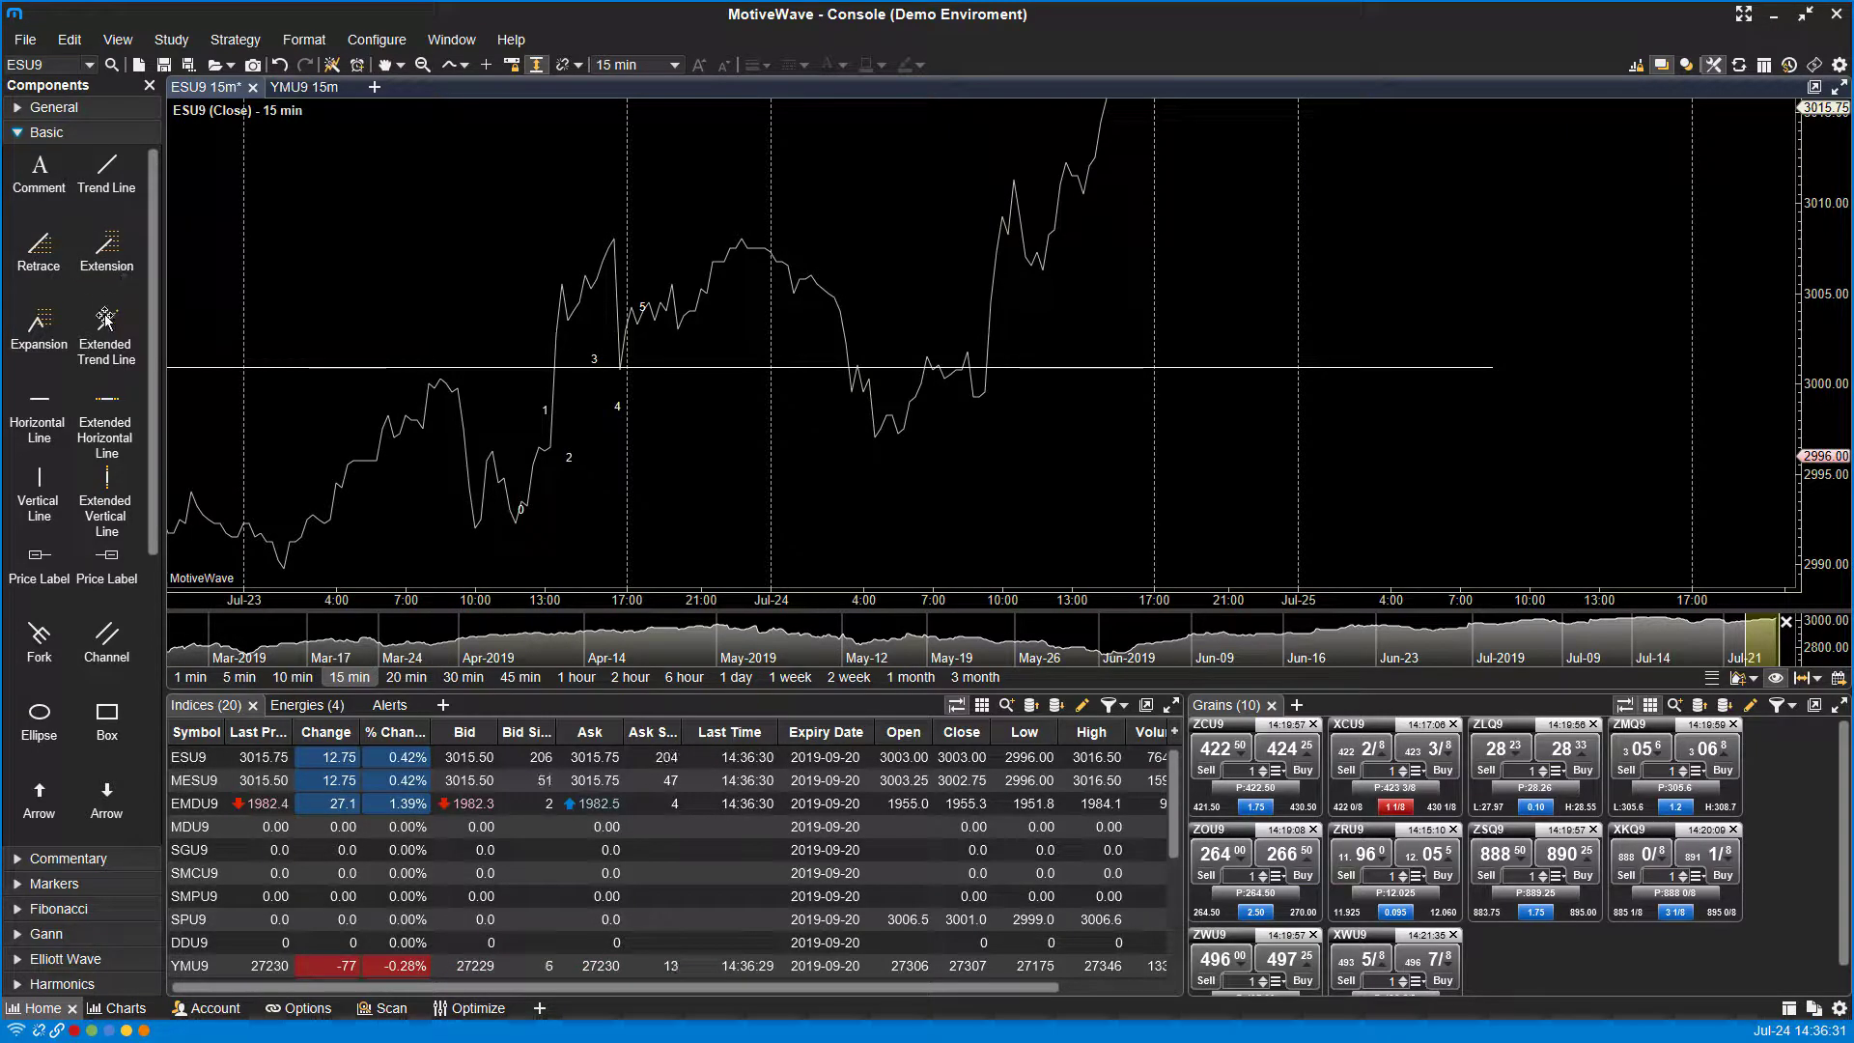
{"action": "scroll", "coordinate": [145, 328], "scroll_direction": "down", "scroll_amount": 1}
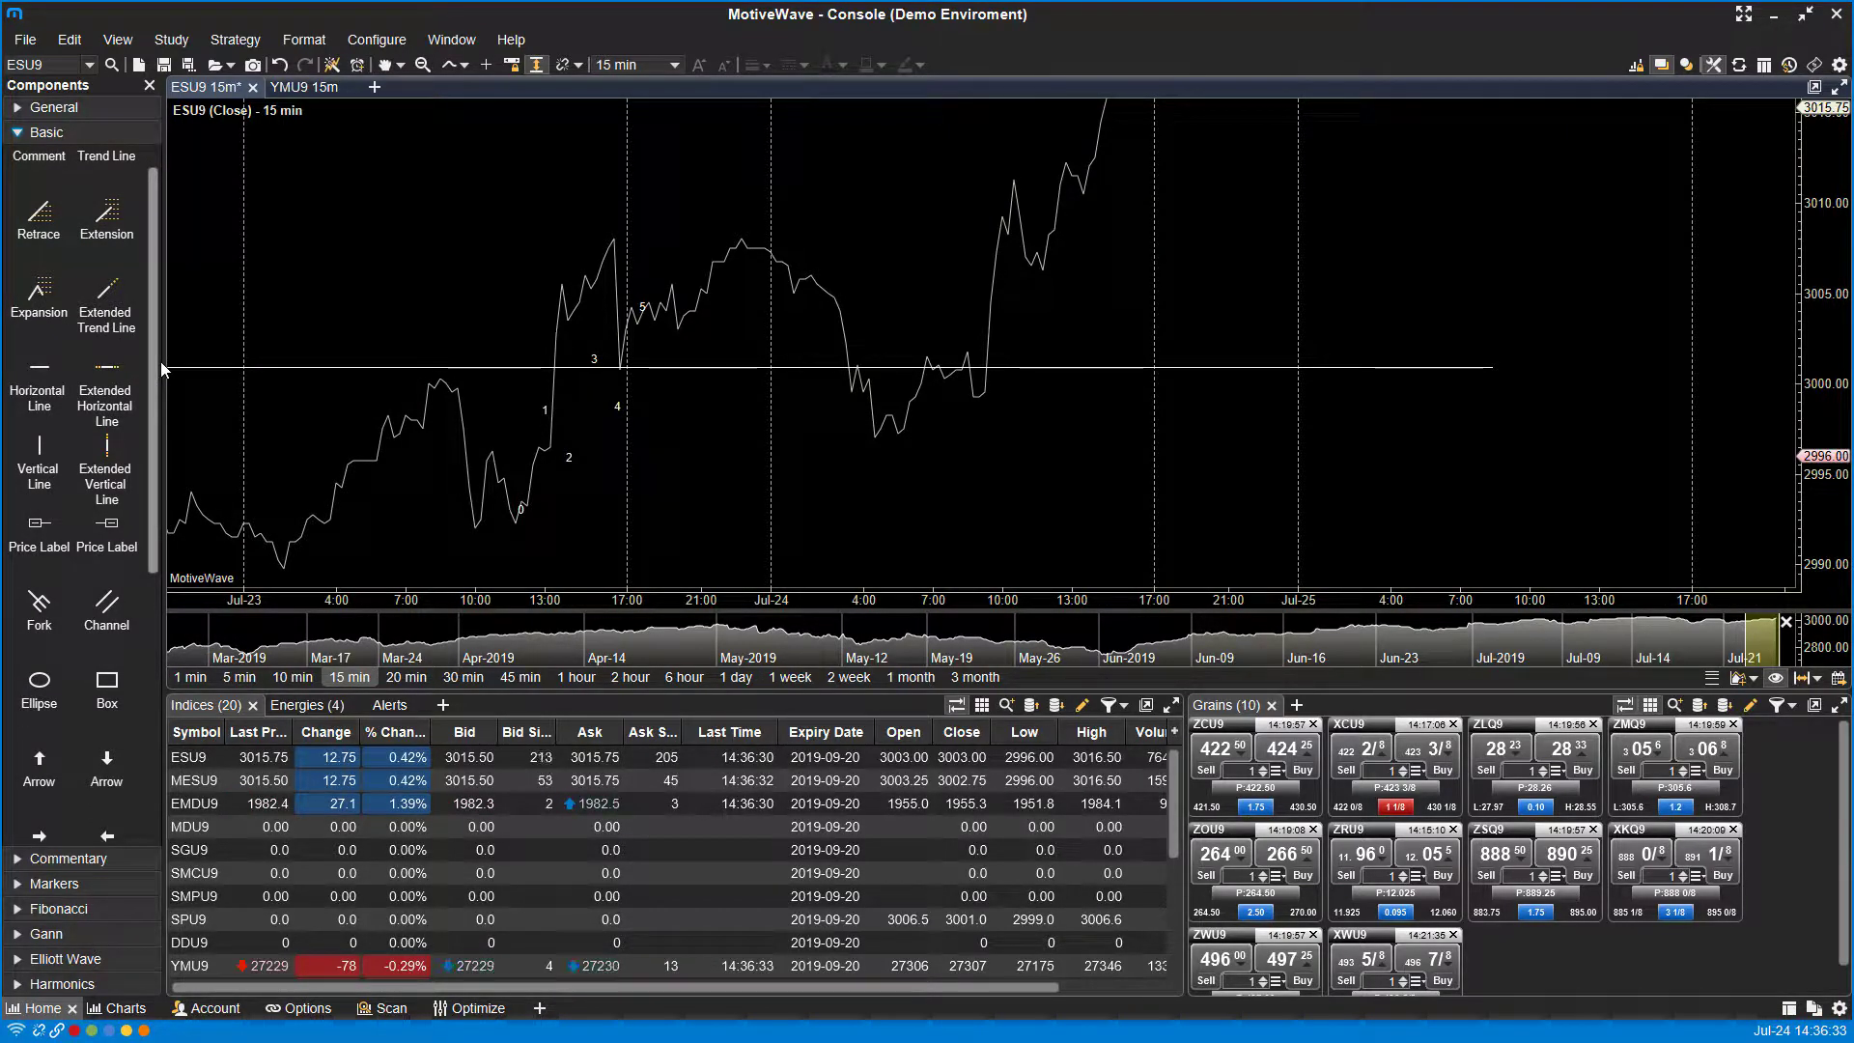
{"action": "scroll", "coordinate": [162, 391], "scroll_direction": "down", "scroll_amount": 6}
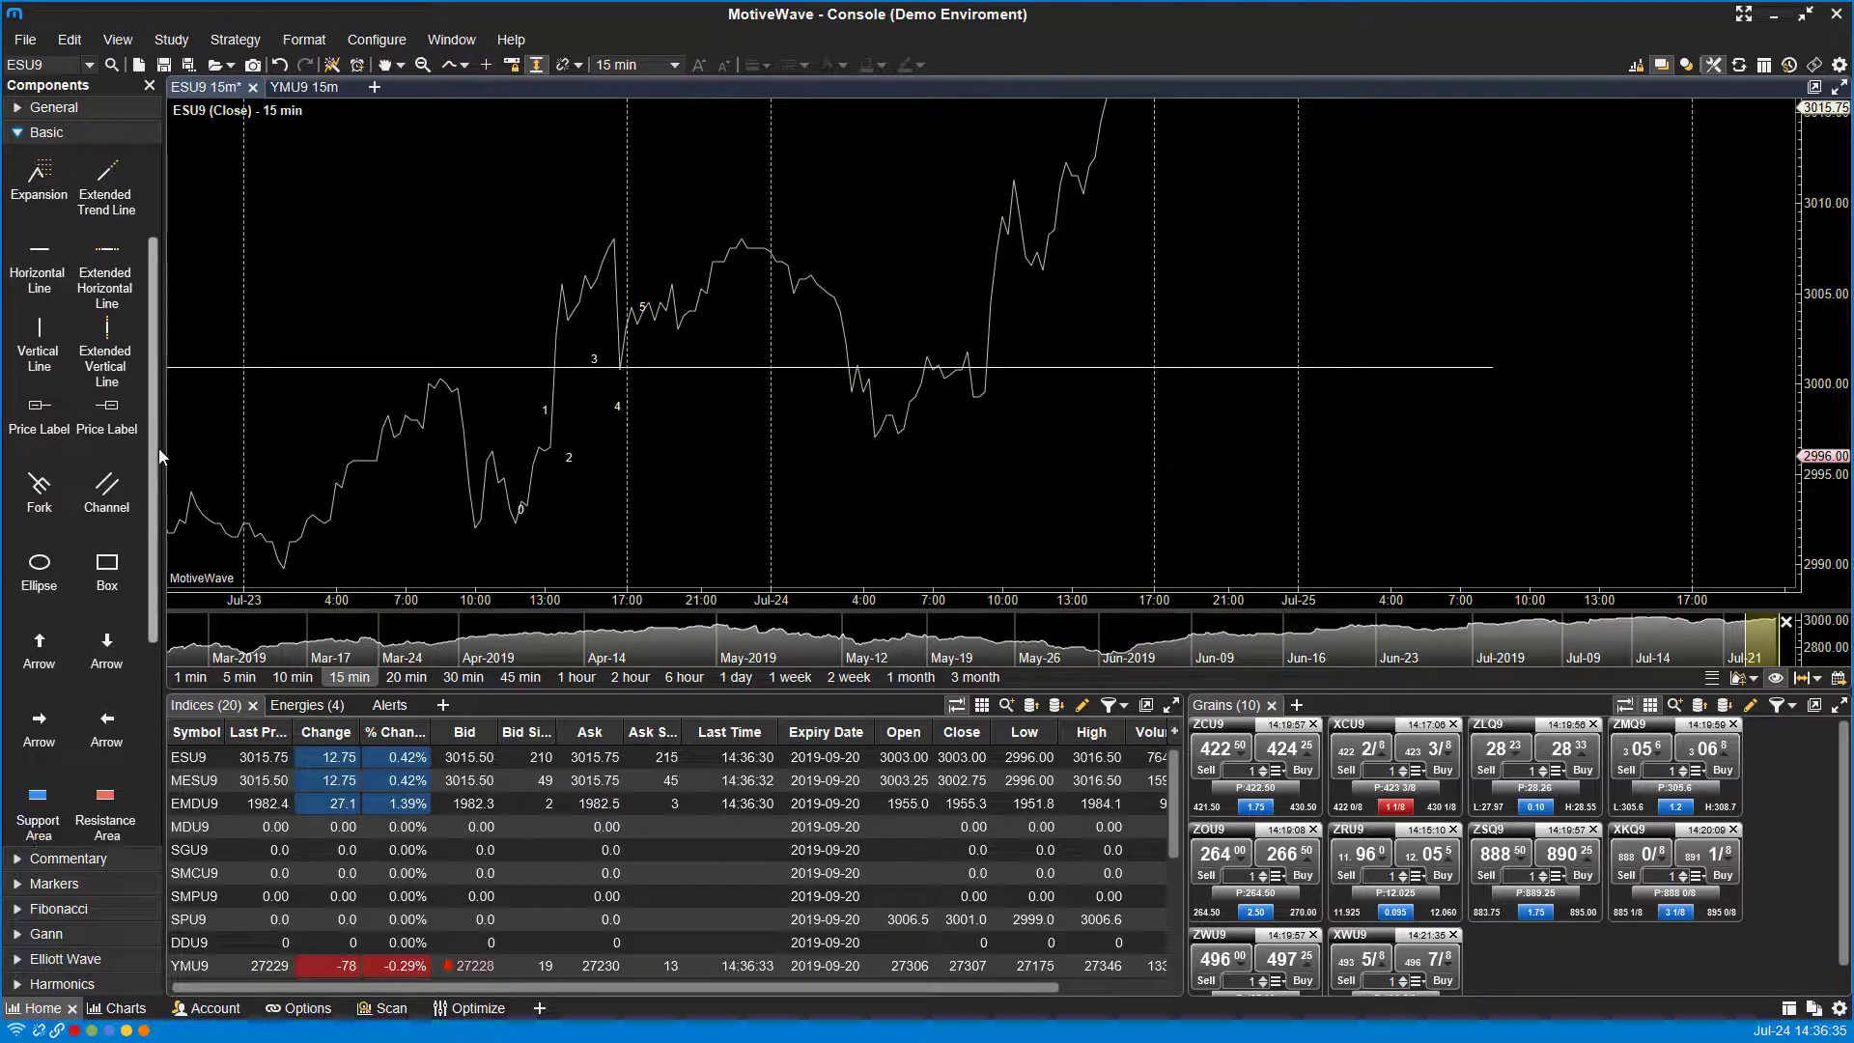
{"action": "left_click_drag", "start_coordinate": [152, 493], "coordinate": [135, 638]}
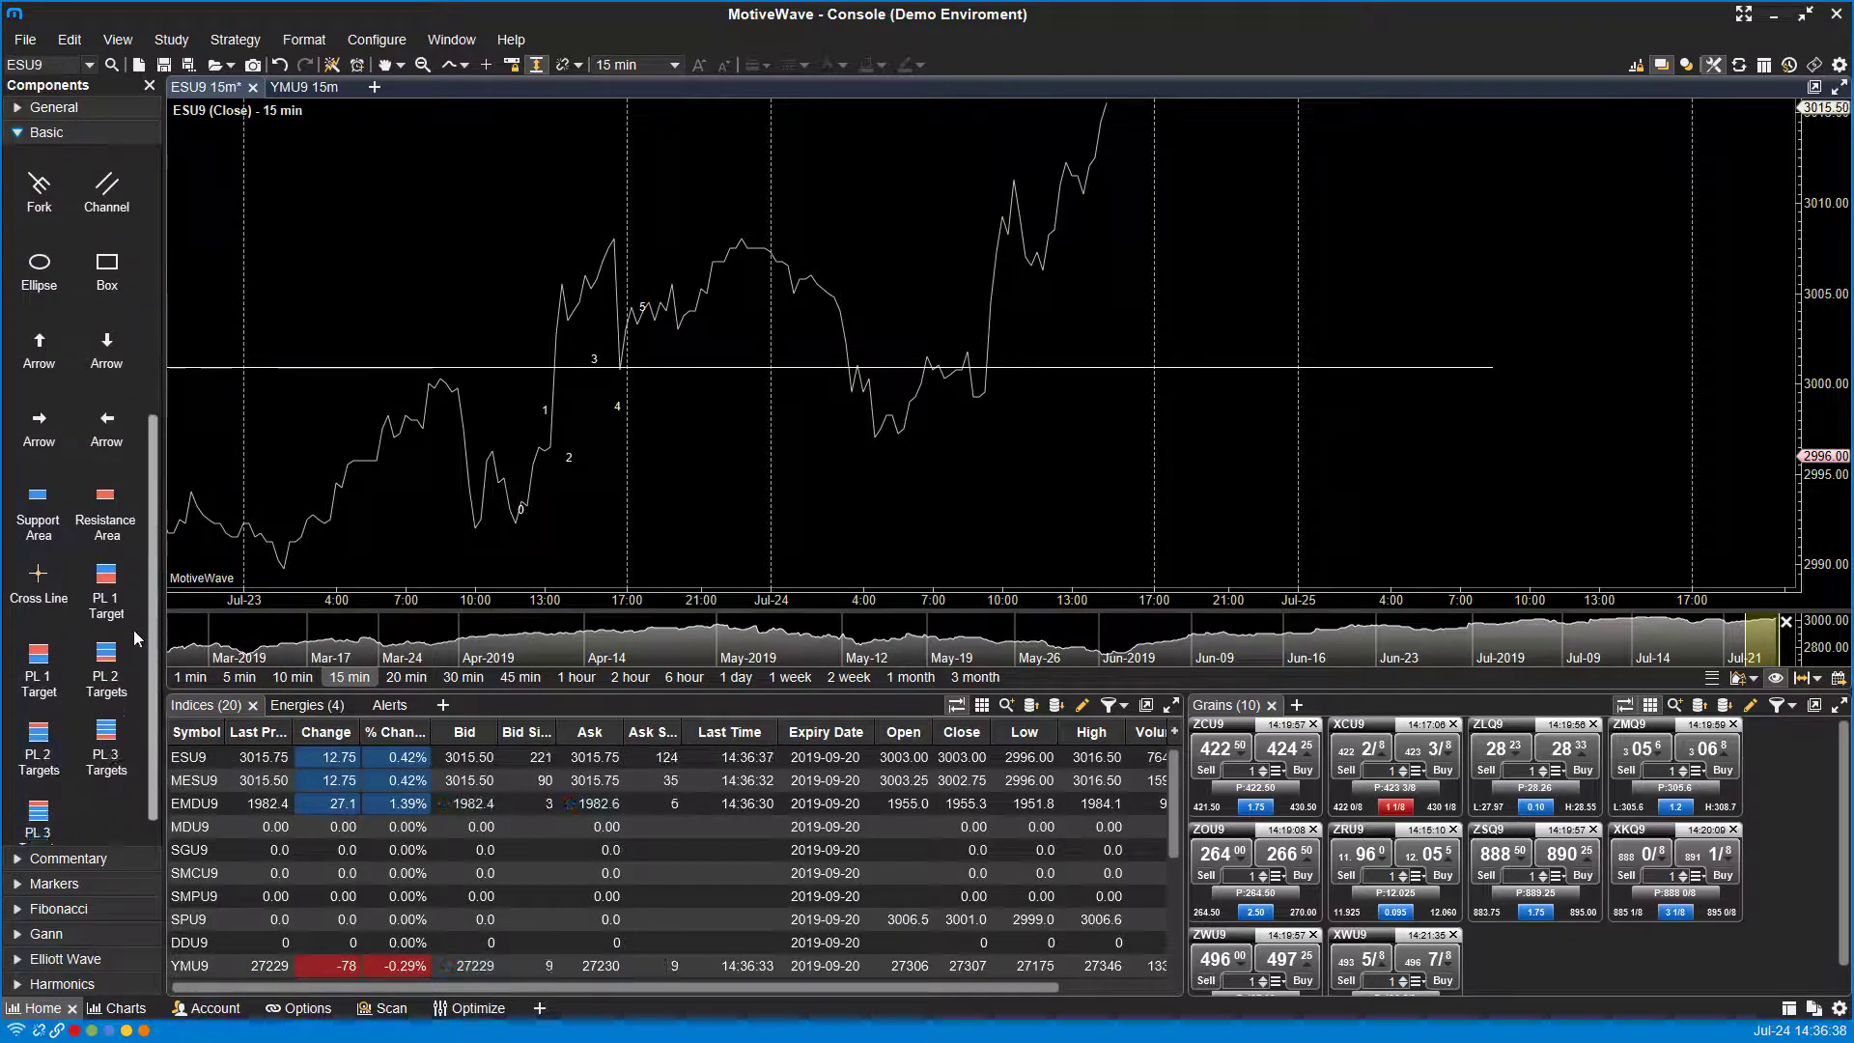
{"action": "left_click", "coordinate": [31, 135]}
{"action": "left_click", "coordinate": [66, 158]}
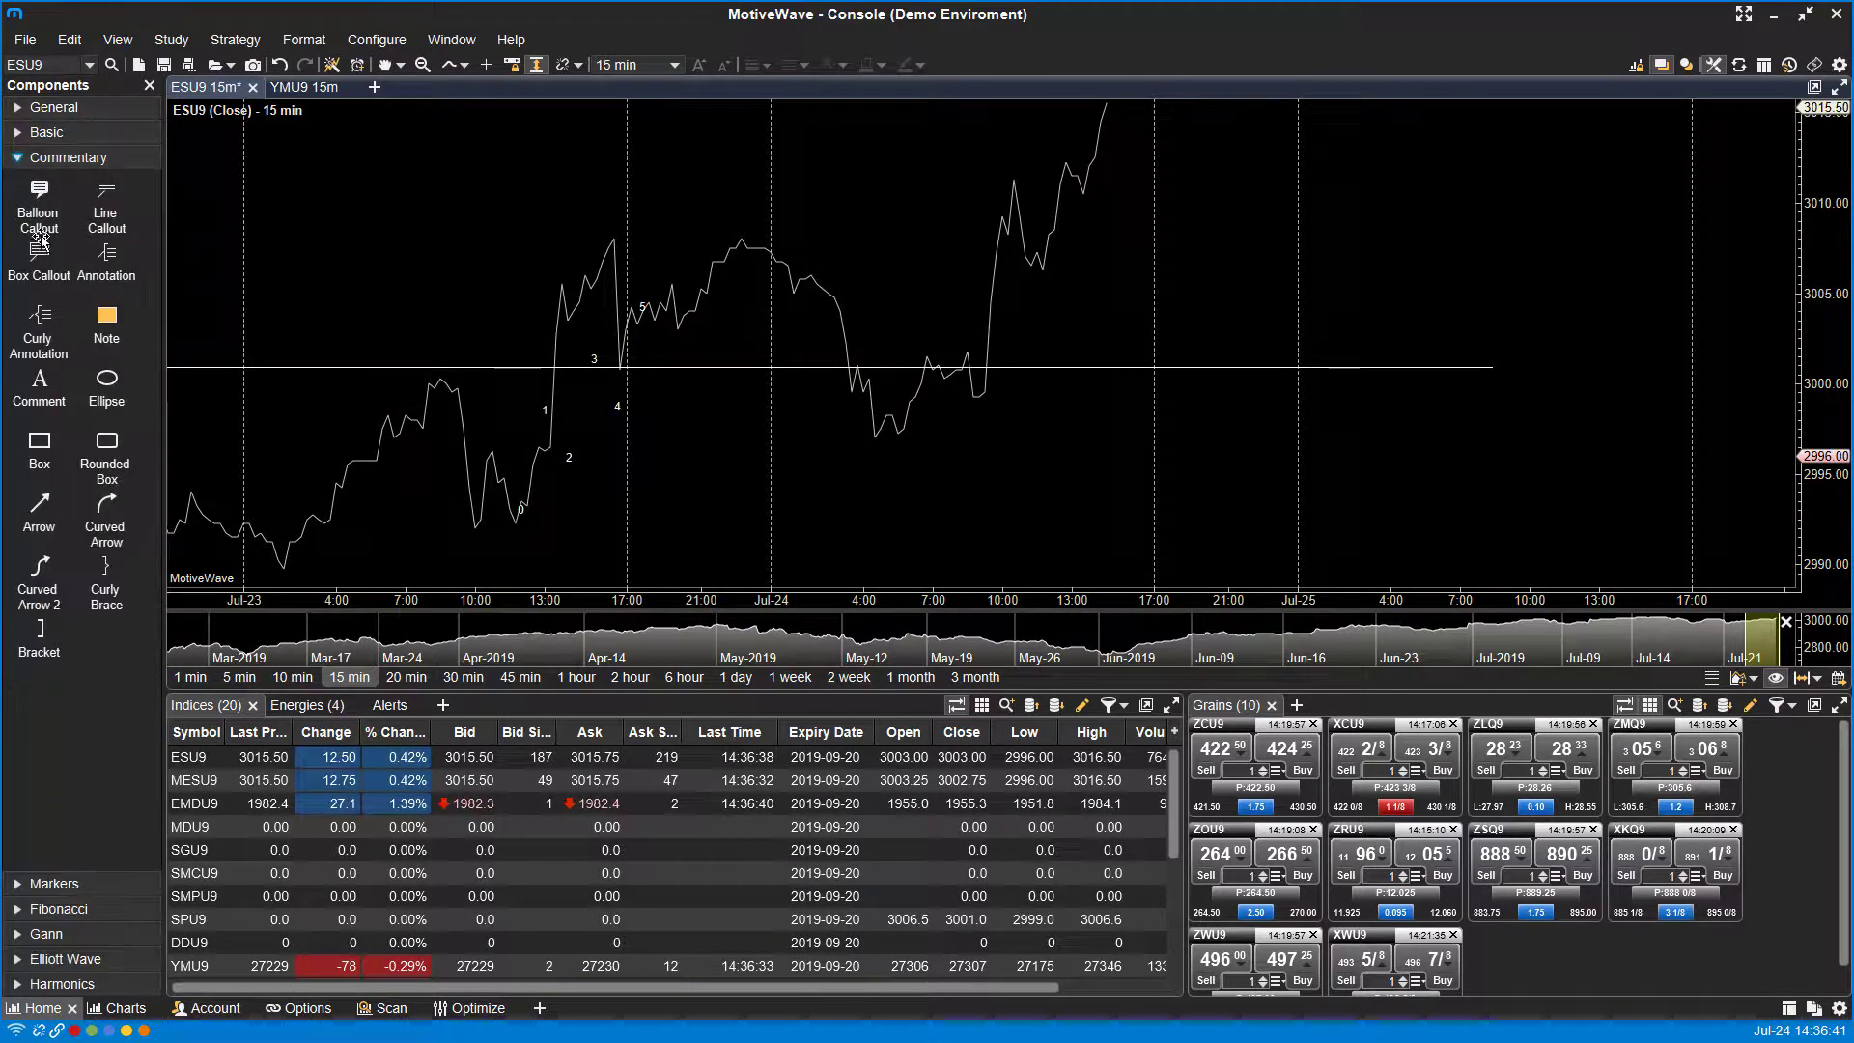
{"action": "left_click", "coordinate": [116, 256]}
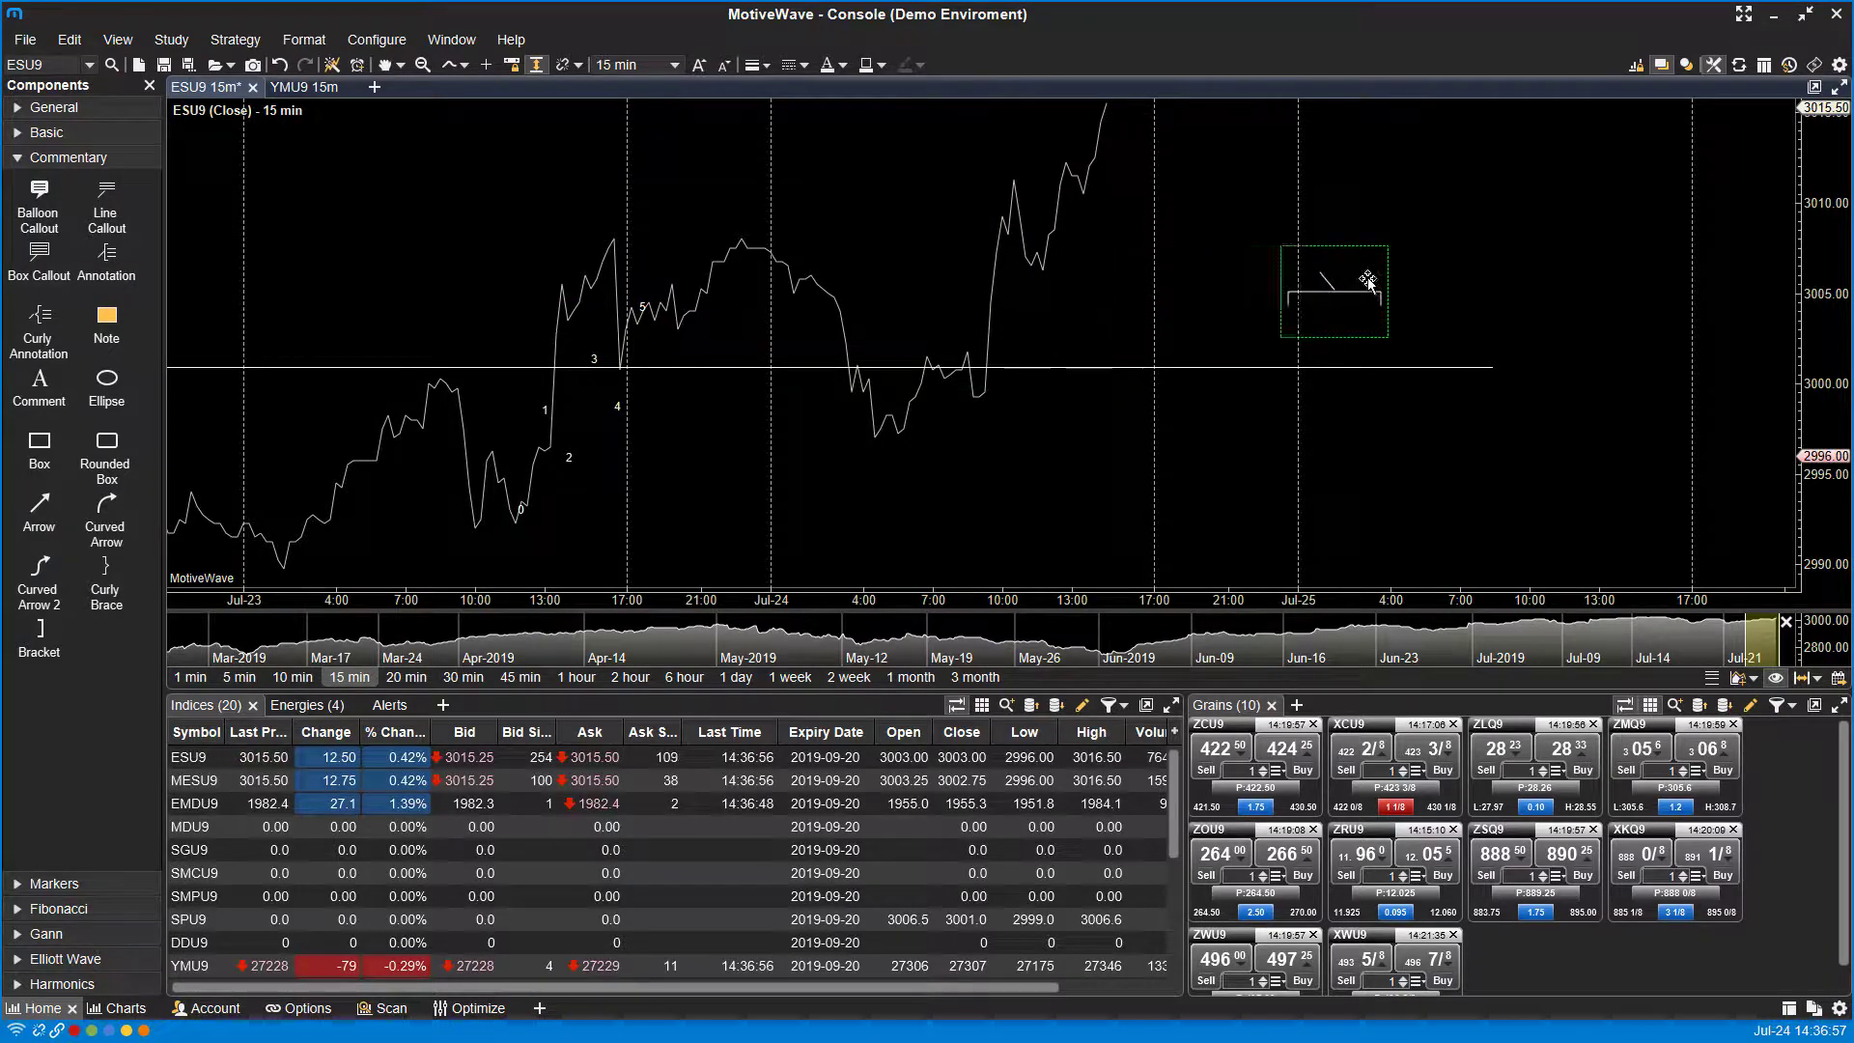
{"action": "left_click", "coordinate": [1338, 200]}
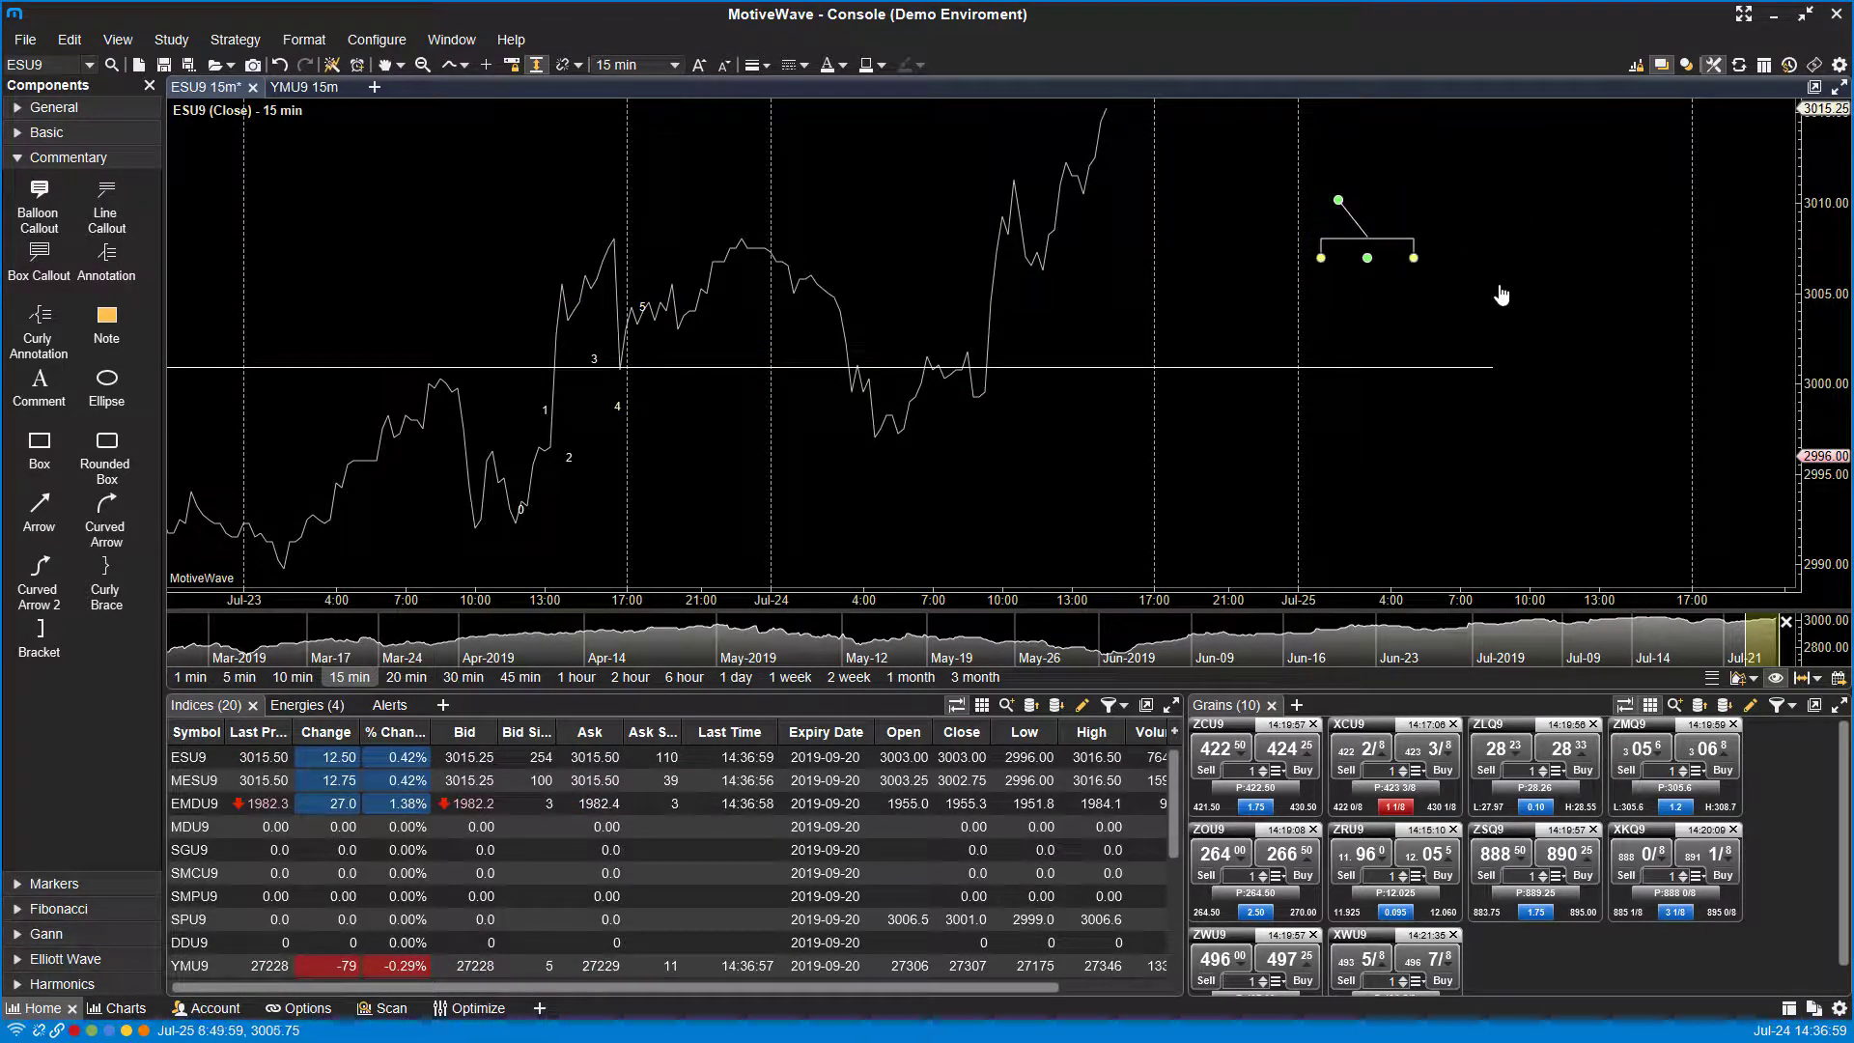
{"action": "left_click", "coordinate": [1333, 258]}
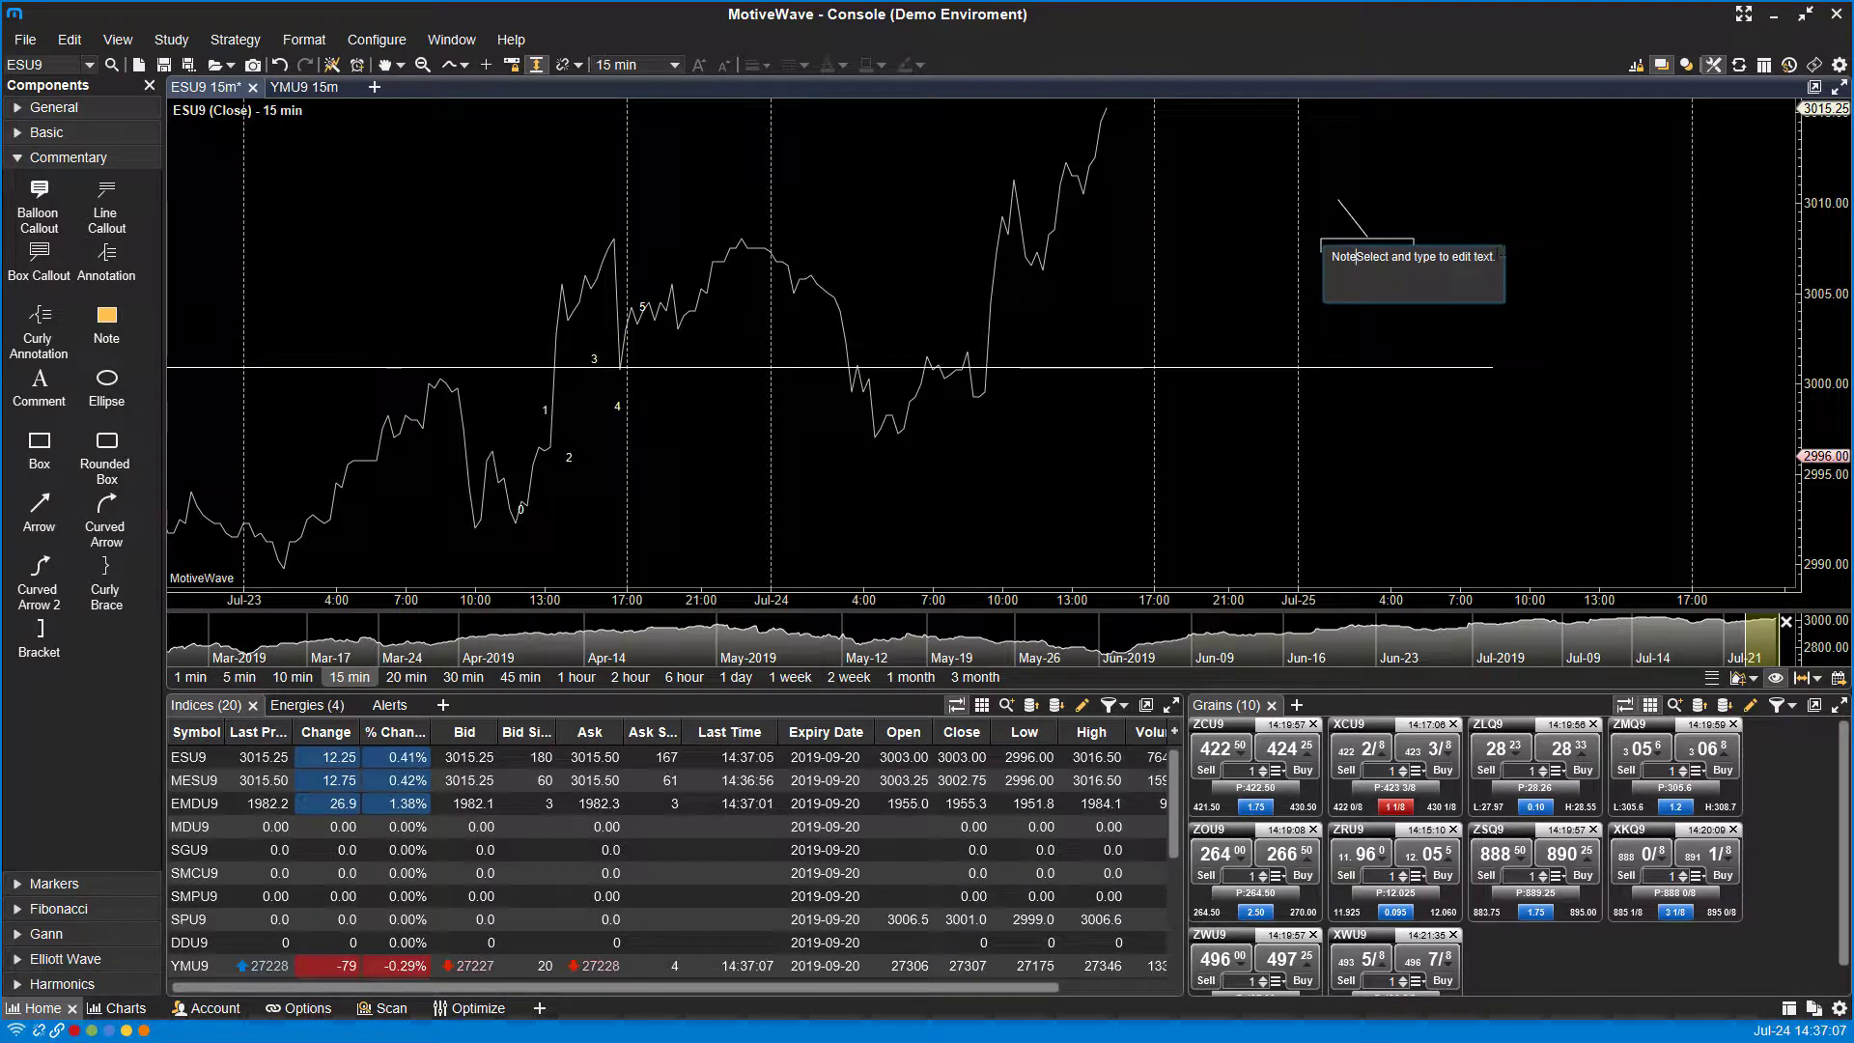
{"action": "left_click_drag", "start_coordinate": [1495, 257], "coordinate": [1360, 261]}
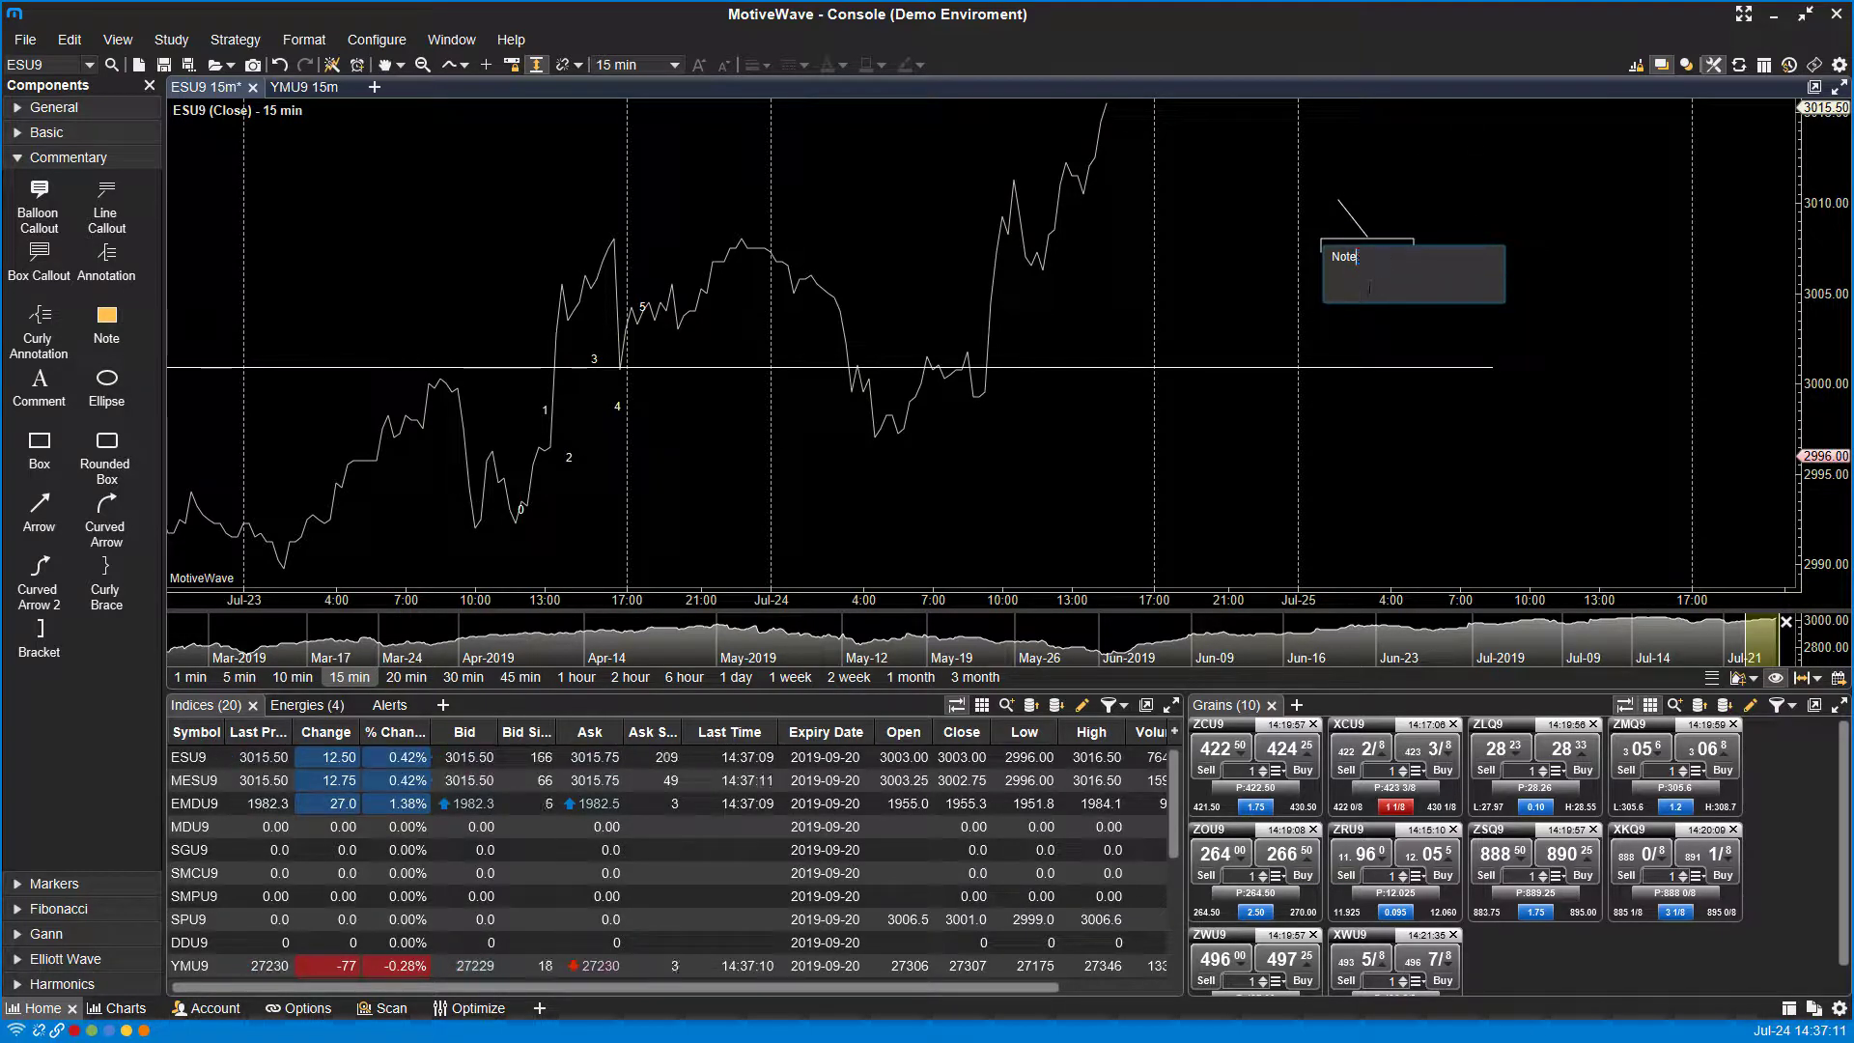
{"action": "left_click", "coordinate": [1410, 236]}
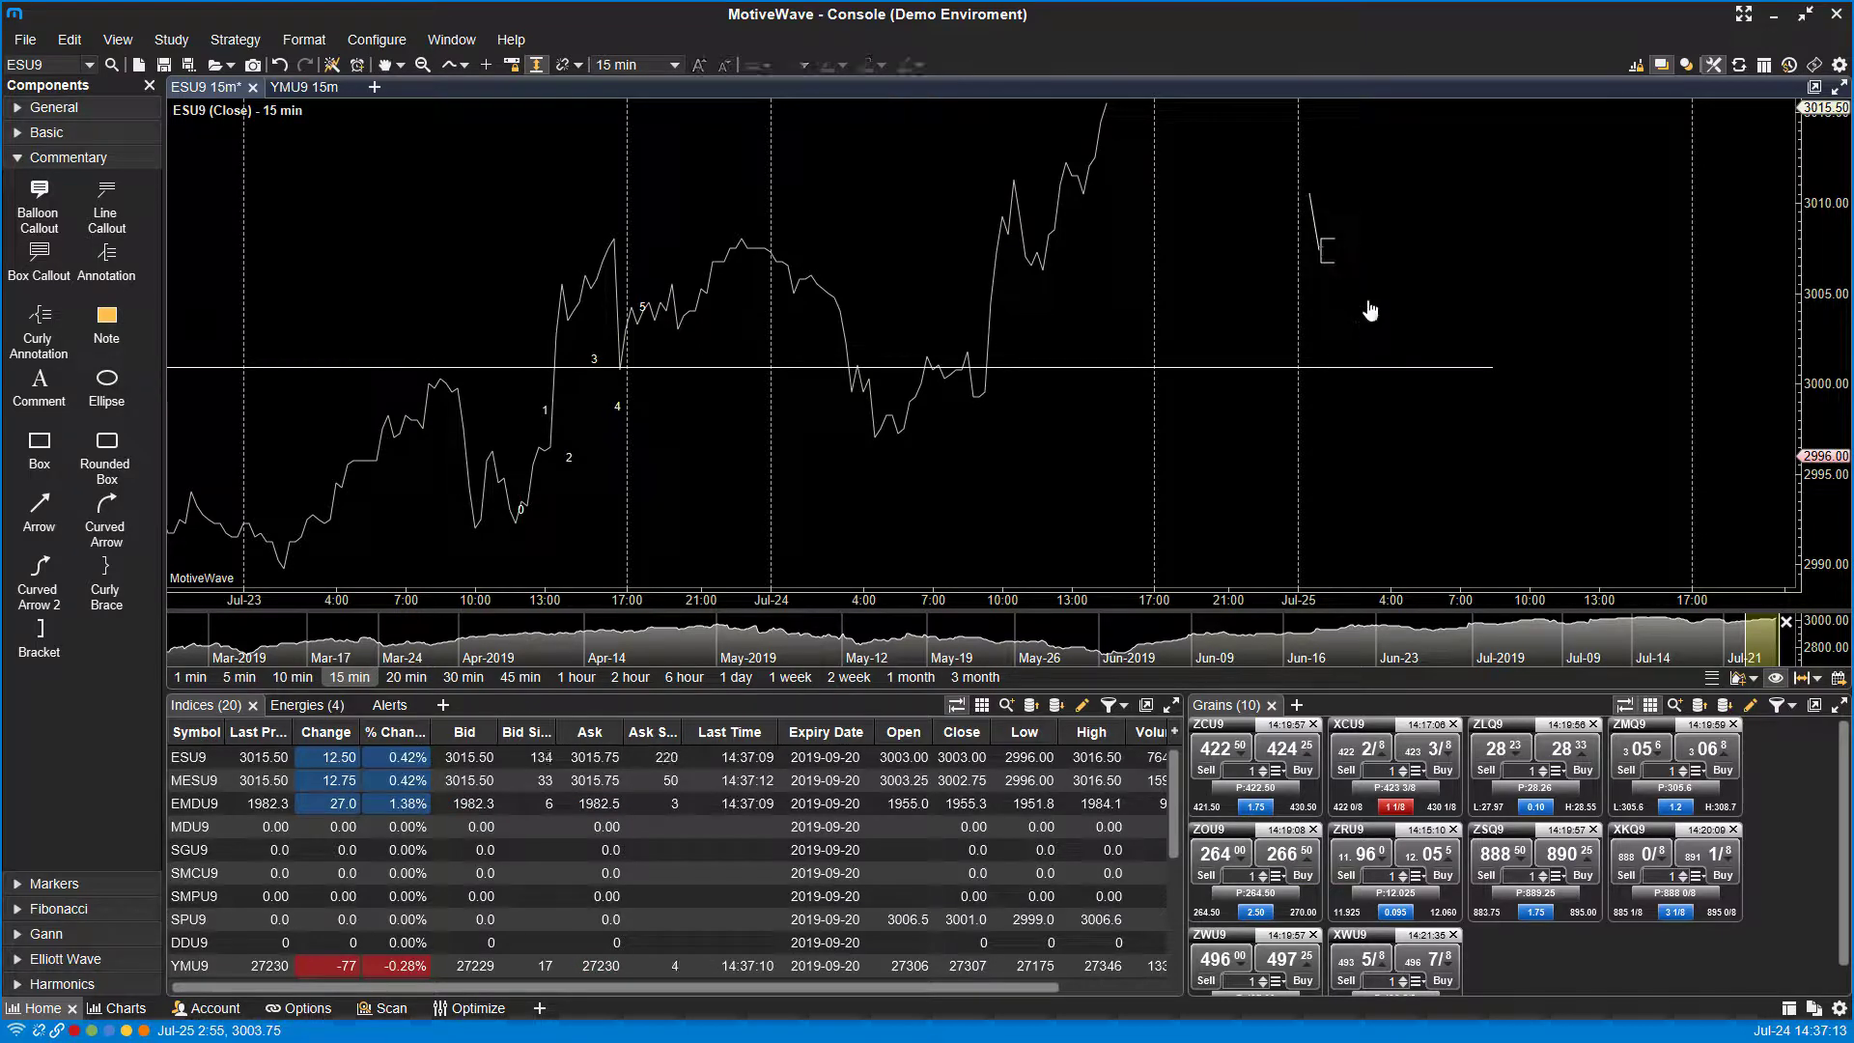
{"action": "left_click", "coordinate": [1330, 264]}
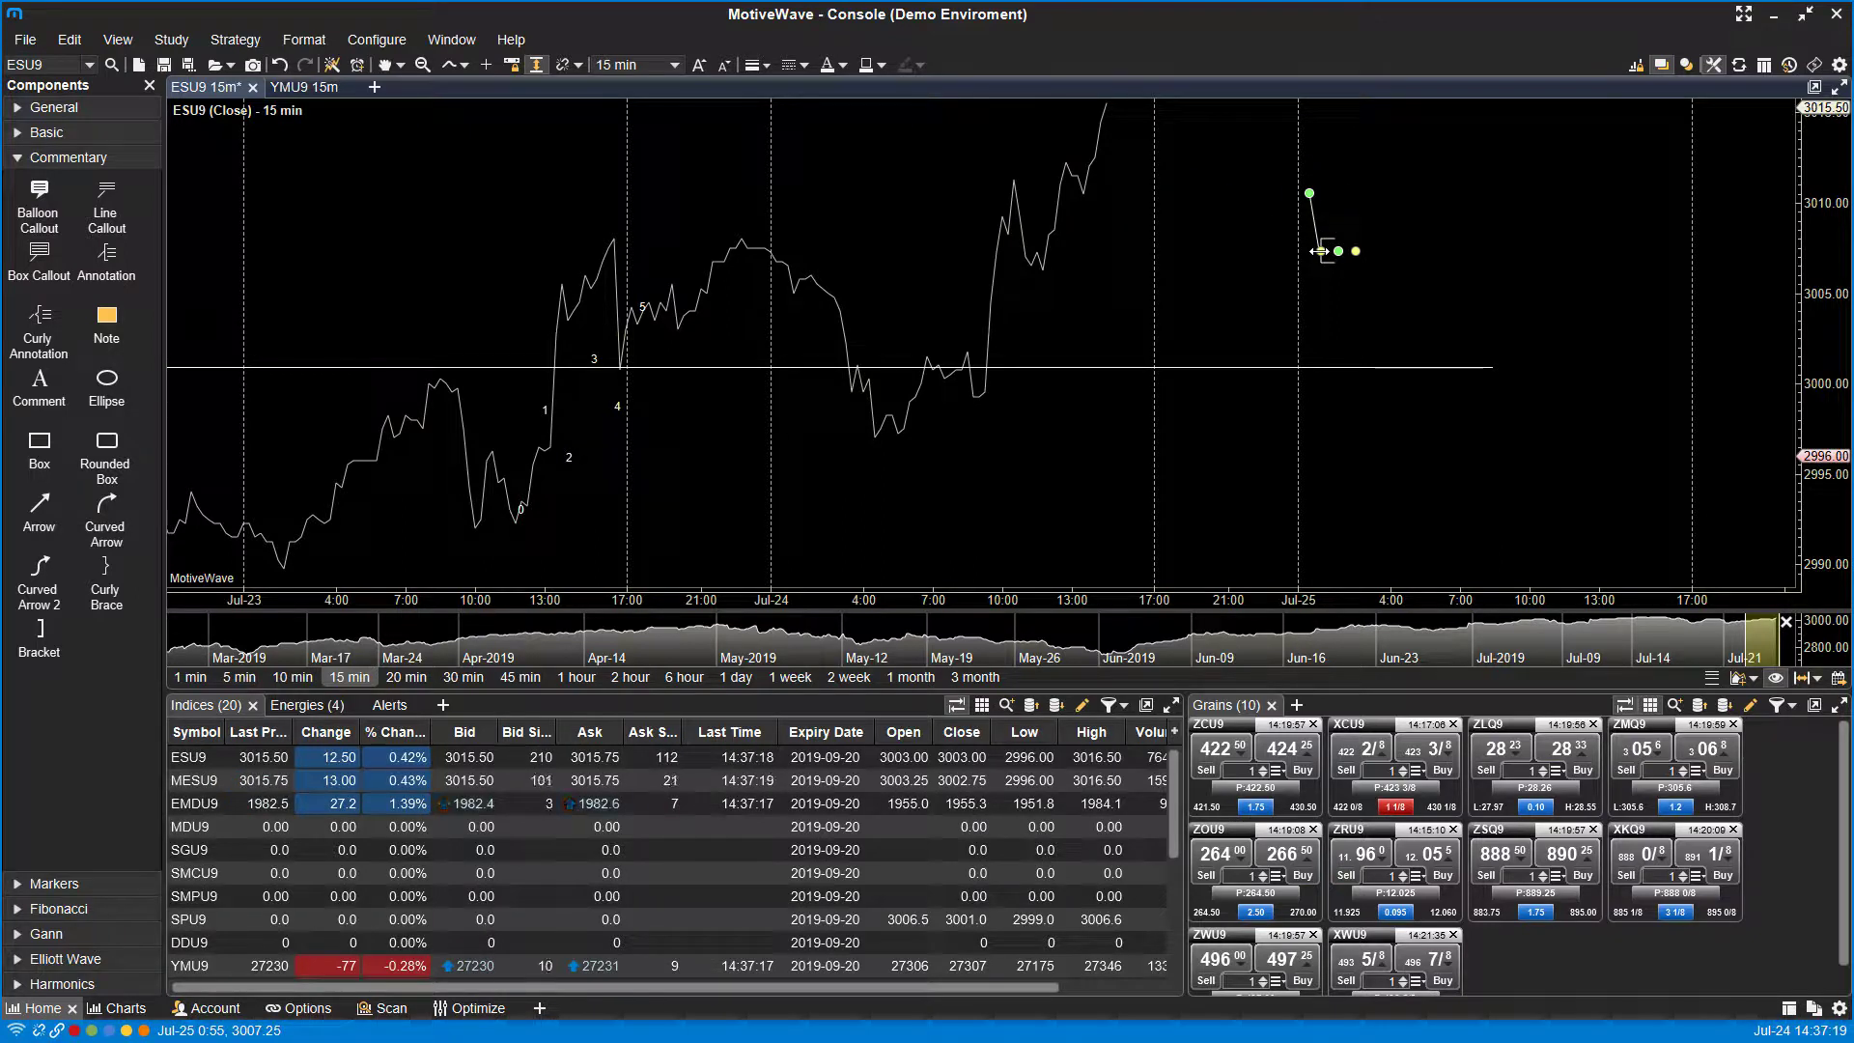
{"action": "left_click_drag", "start_coordinate": [1265, 265], "coordinate": [1248, 275]}
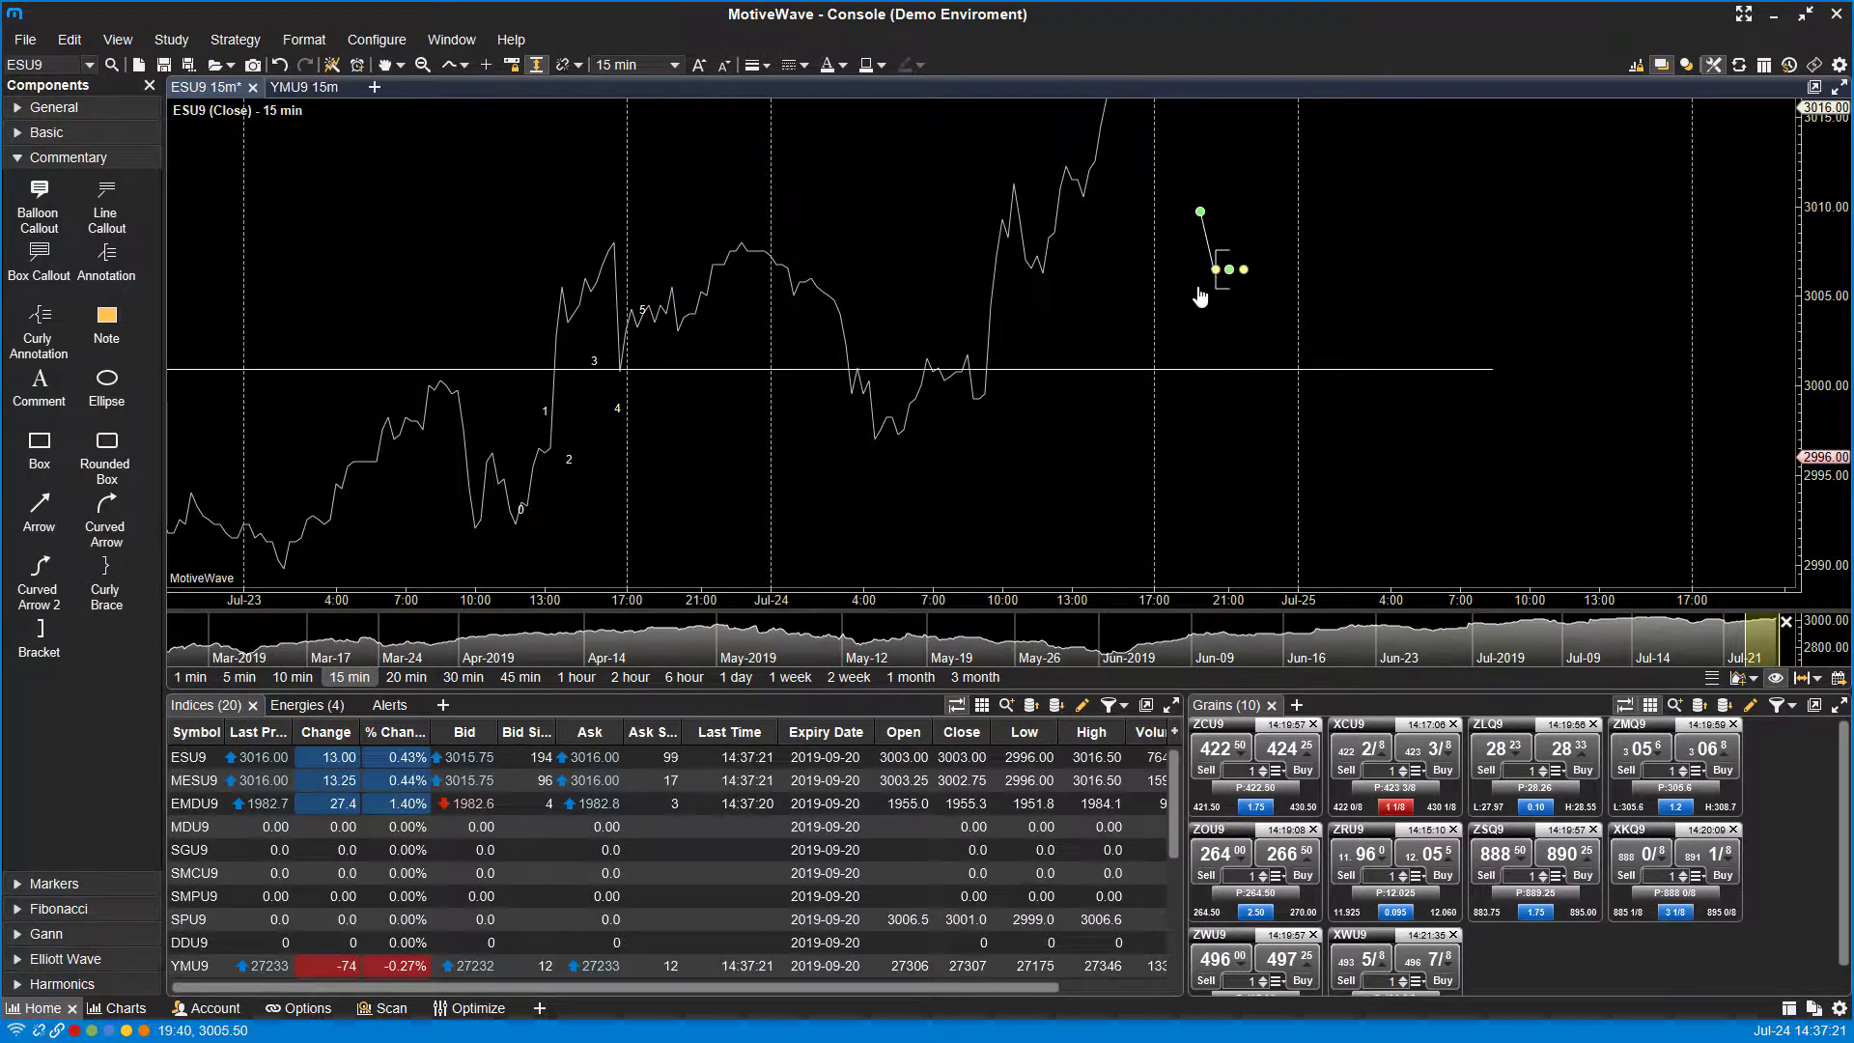
{"action": "key", "text": "Delete"}
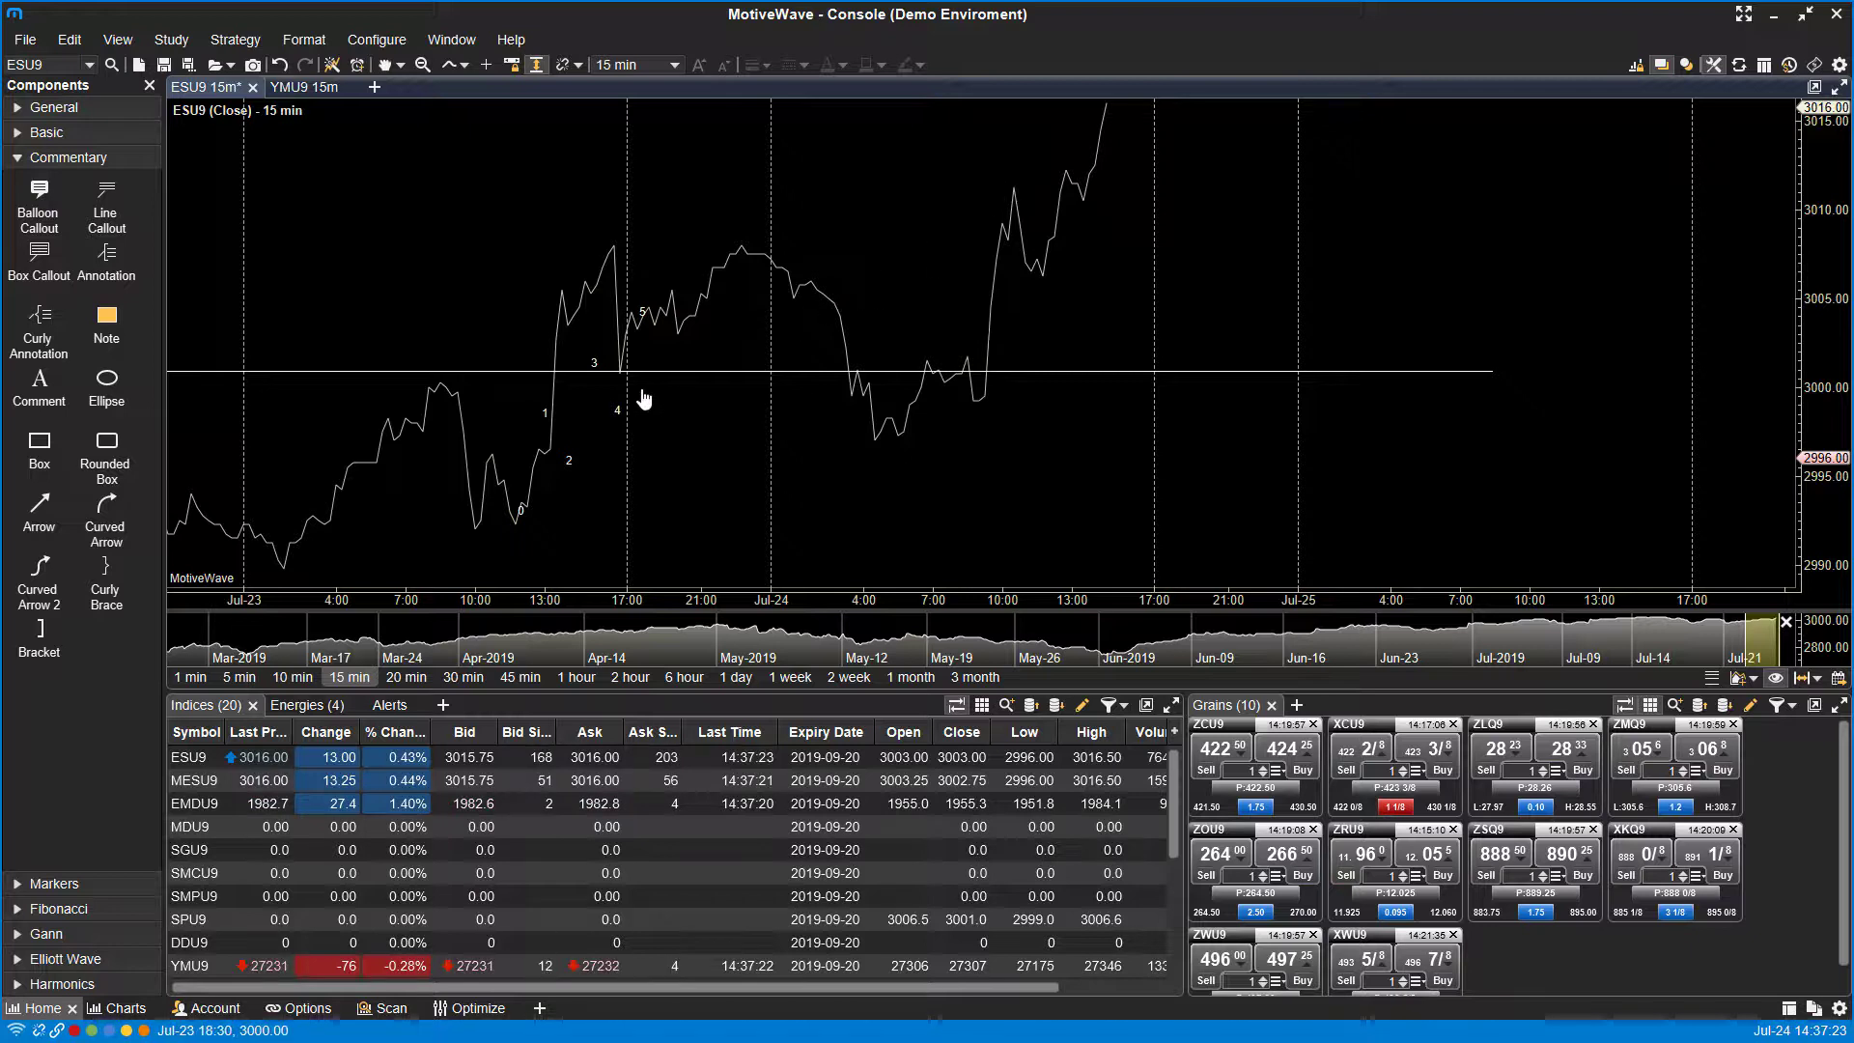
Collapse Commentary and scroll through the expanded Markers drawing tools
{"action": "left_click", "coordinate": [58, 157]}
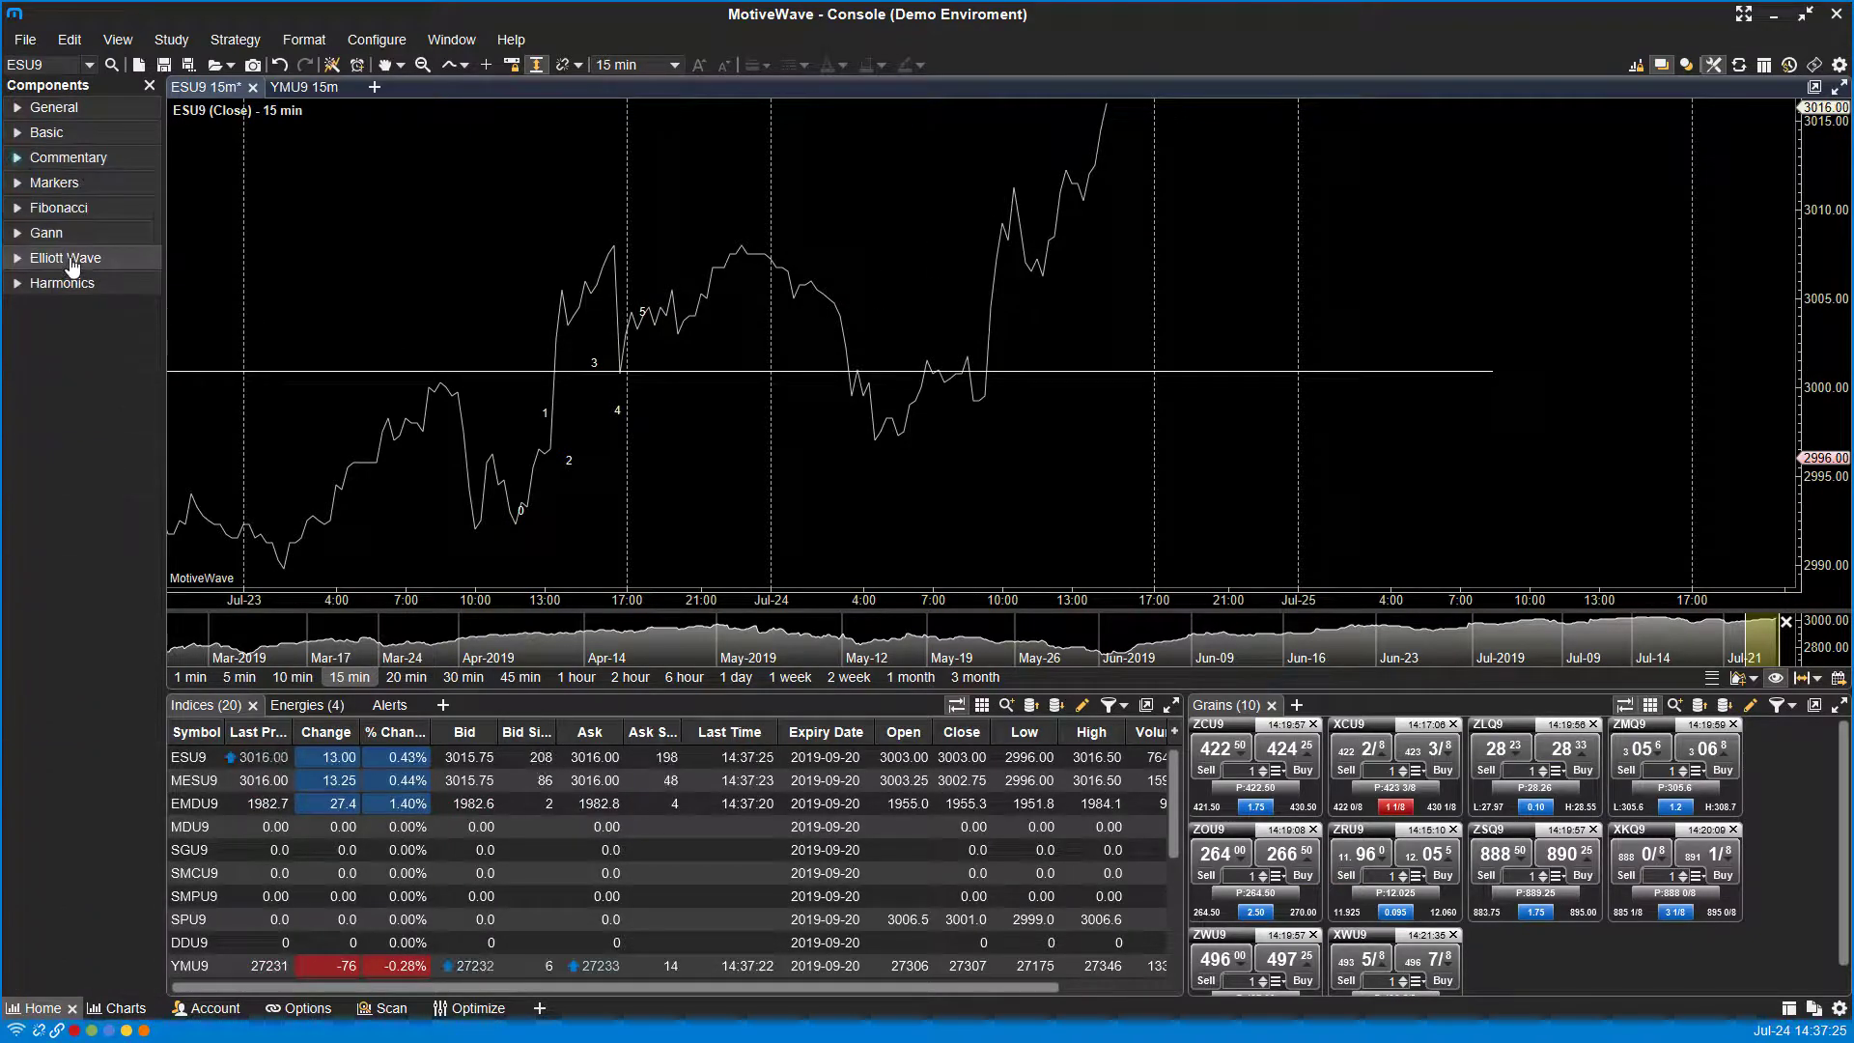
{"action": "left_click", "coordinate": [56, 183]}
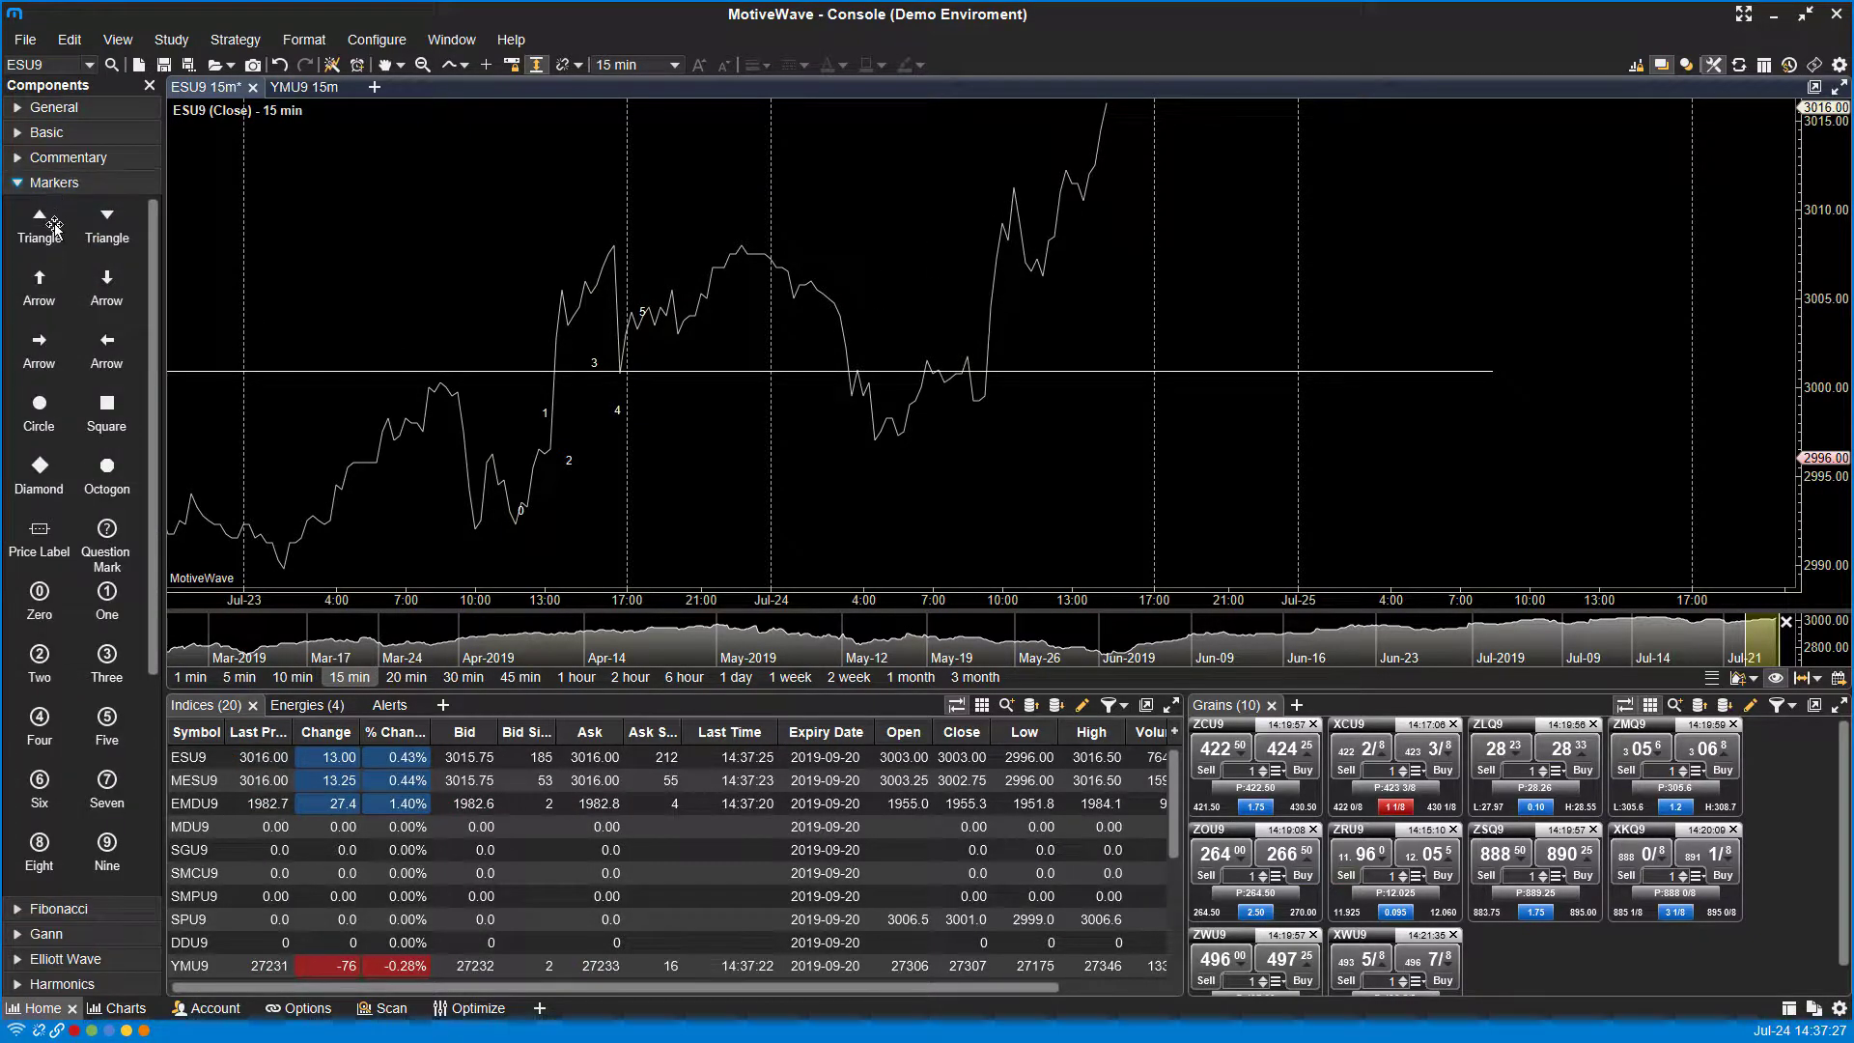
{"action": "scroll", "coordinate": [107, 541], "scroll_direction": "down", "scroll_amount": 4}
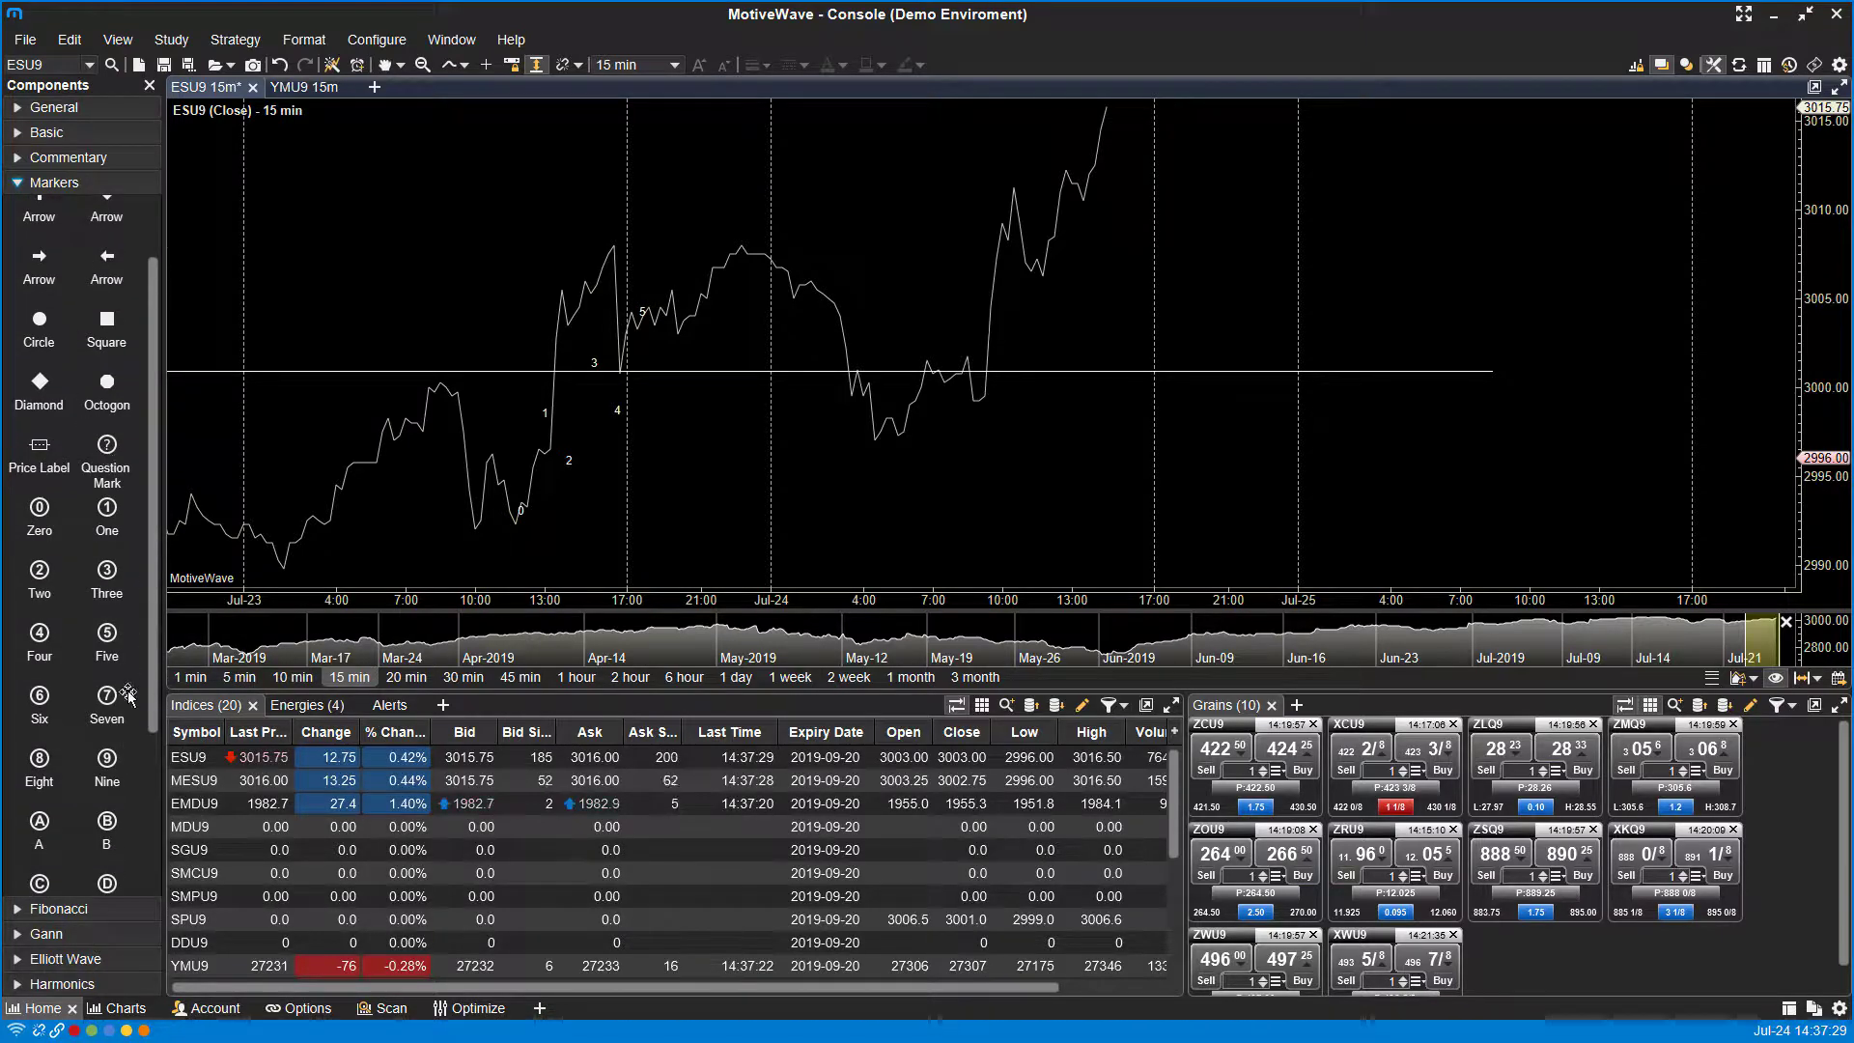
{"action": "scroll", "coordinate": [116, 676], "scroll_direction": "down", "scroll_amount": 10}
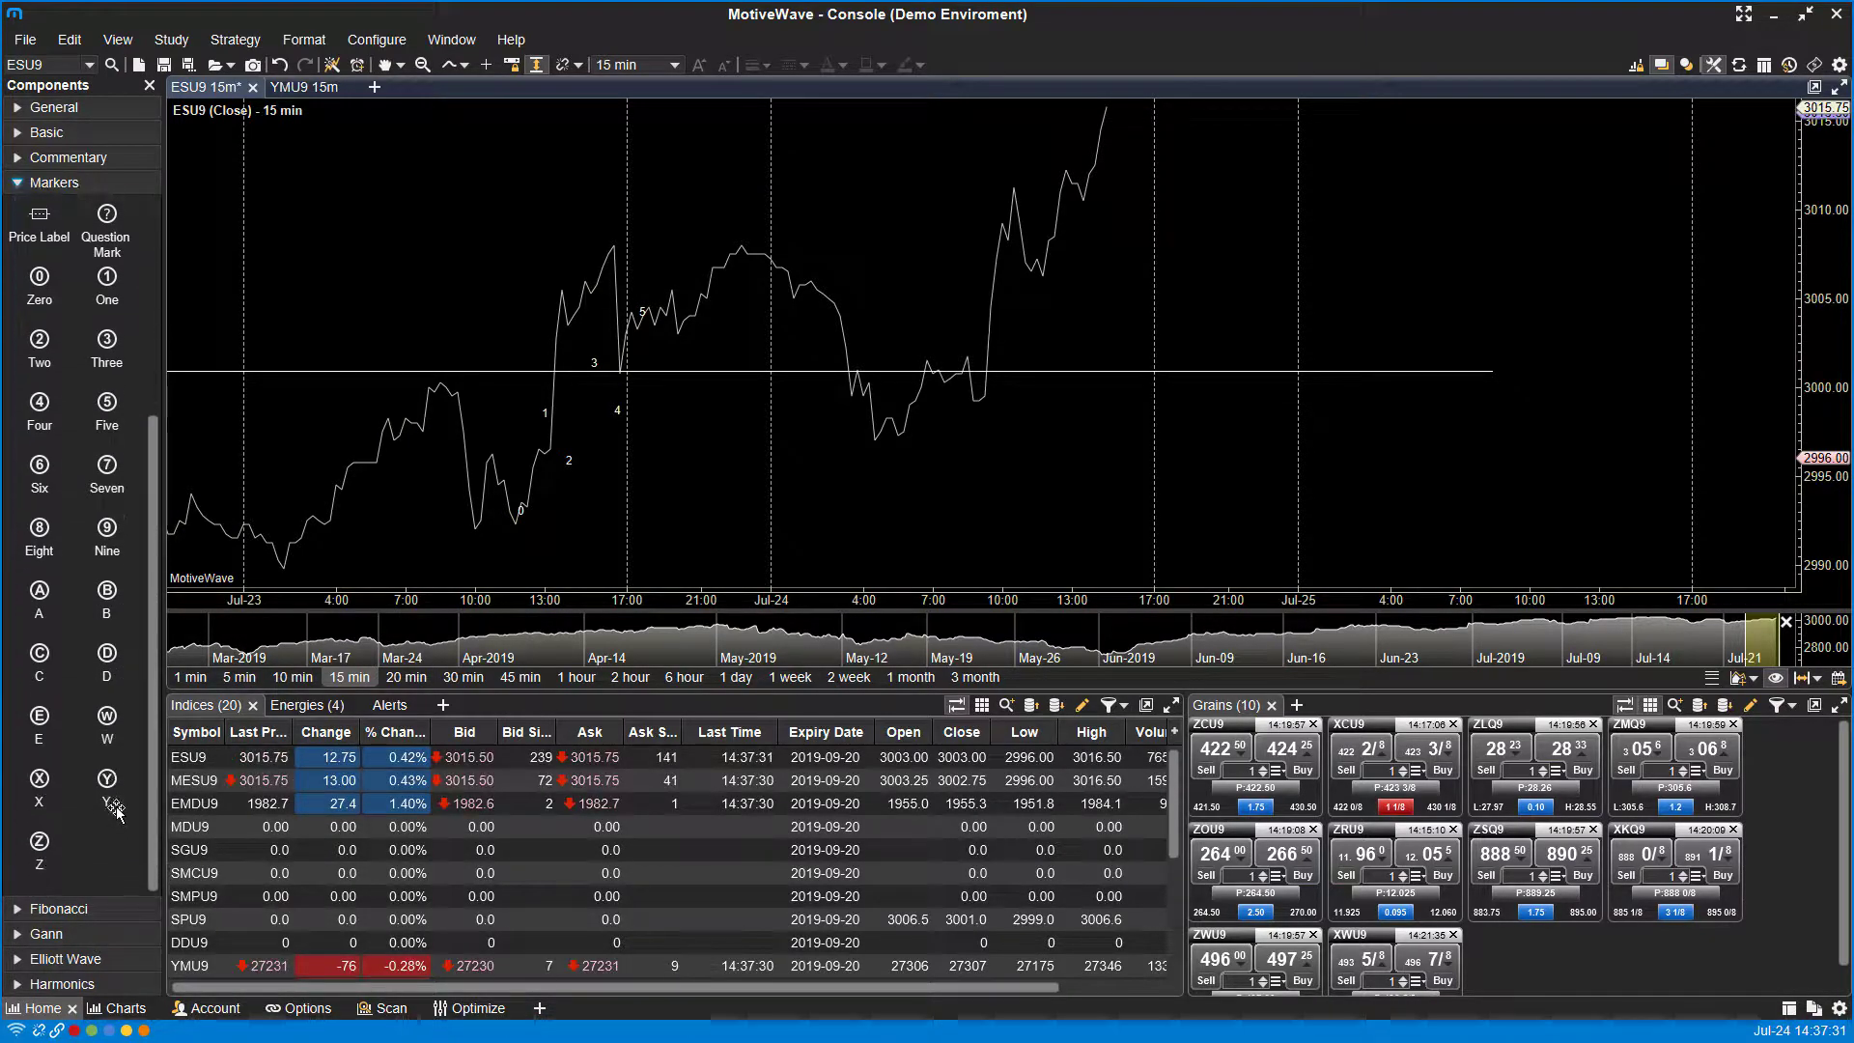
Expand the Fibonacci category and scroll through its retracement, extension, fan and other tools
{"action": "left_click", "coordinate": [93, 913]}
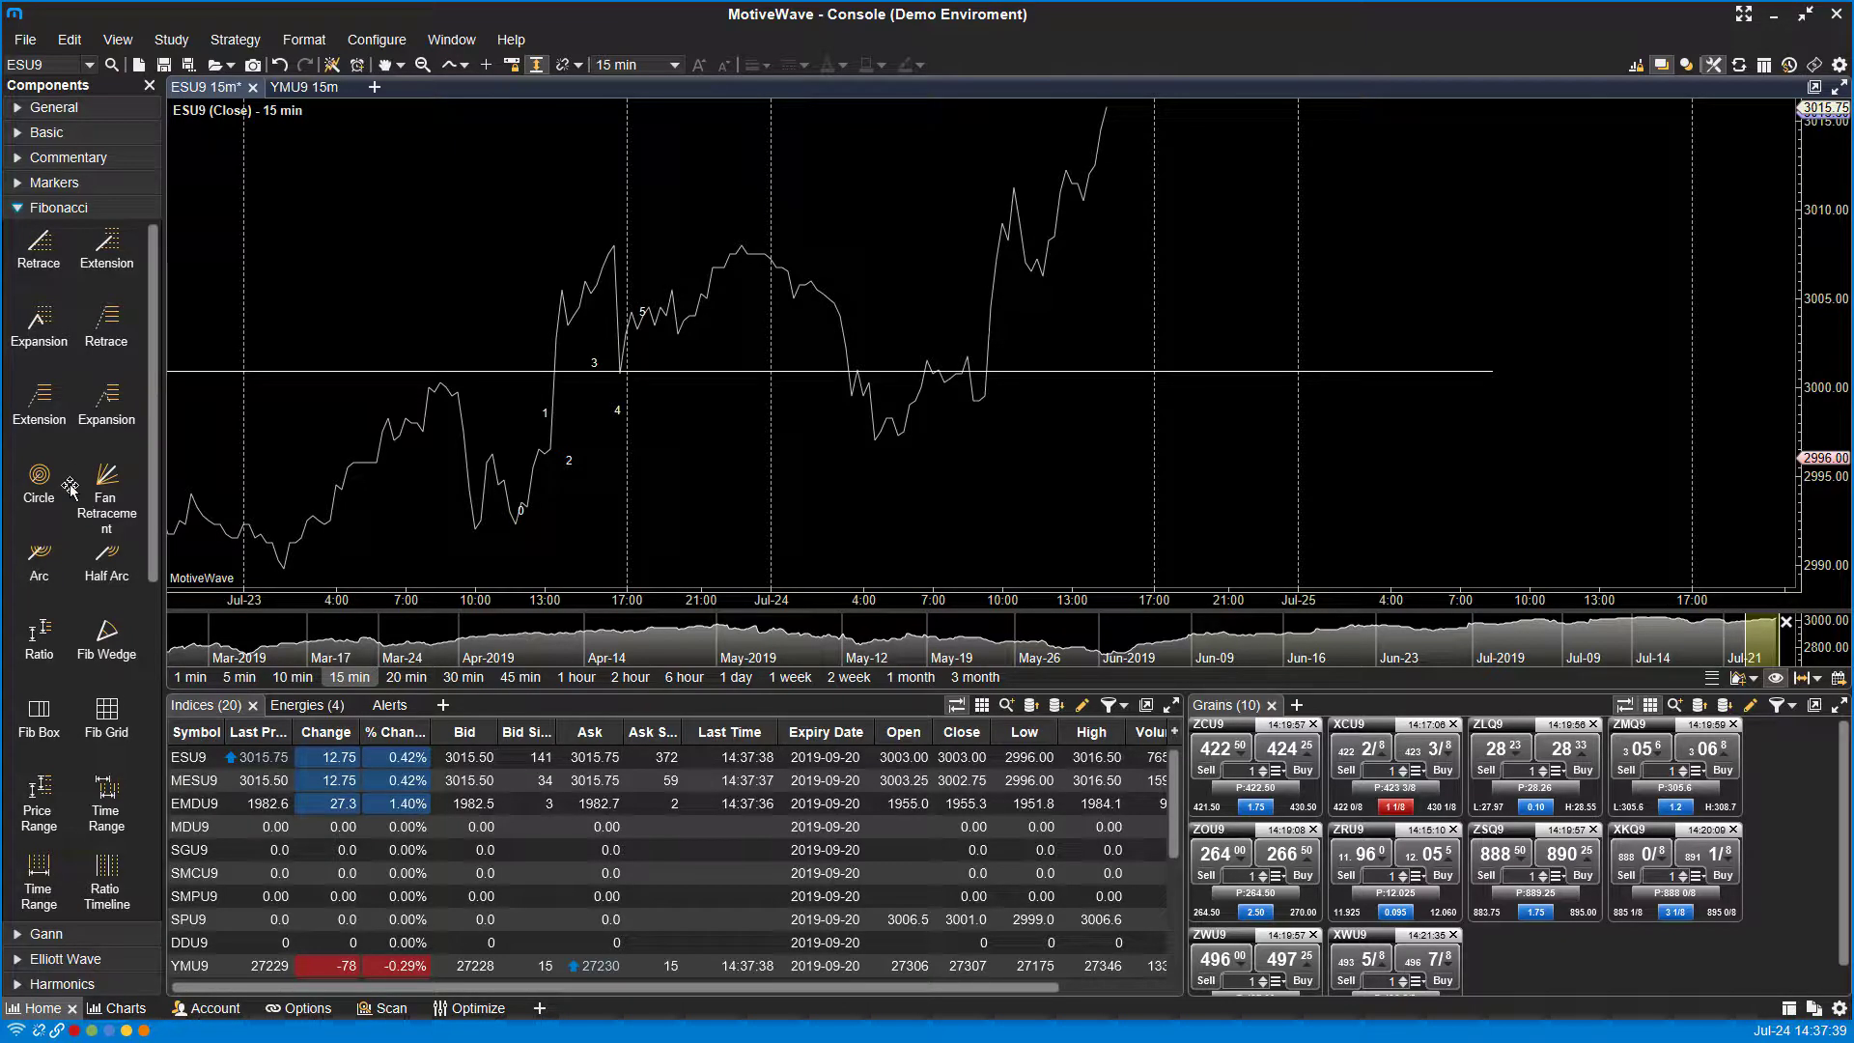
{"action": "scroll", "coordinate": [85, 415], "scroll_direction": "down", "scroll_amount": 1}
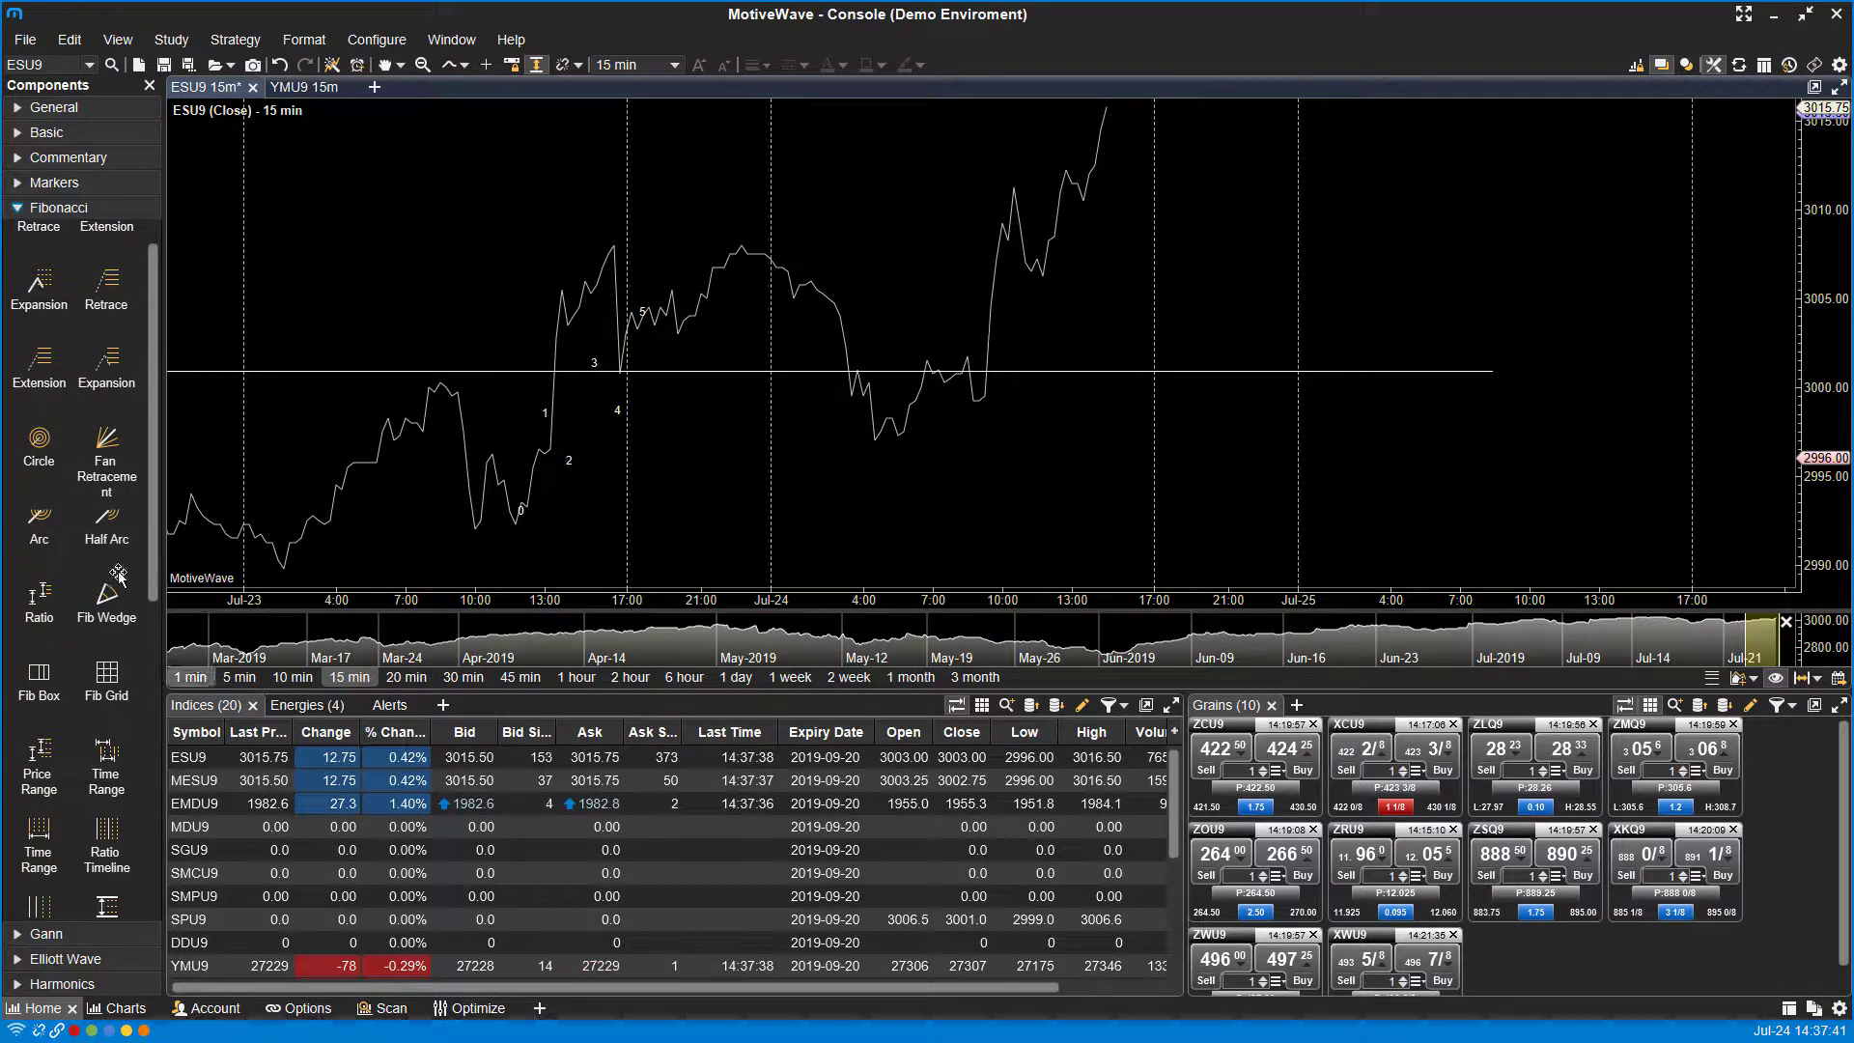
{"action": "scroll", "coordinate": [118, 577], "scroll_direction": "down", "scroll_amount": 3}
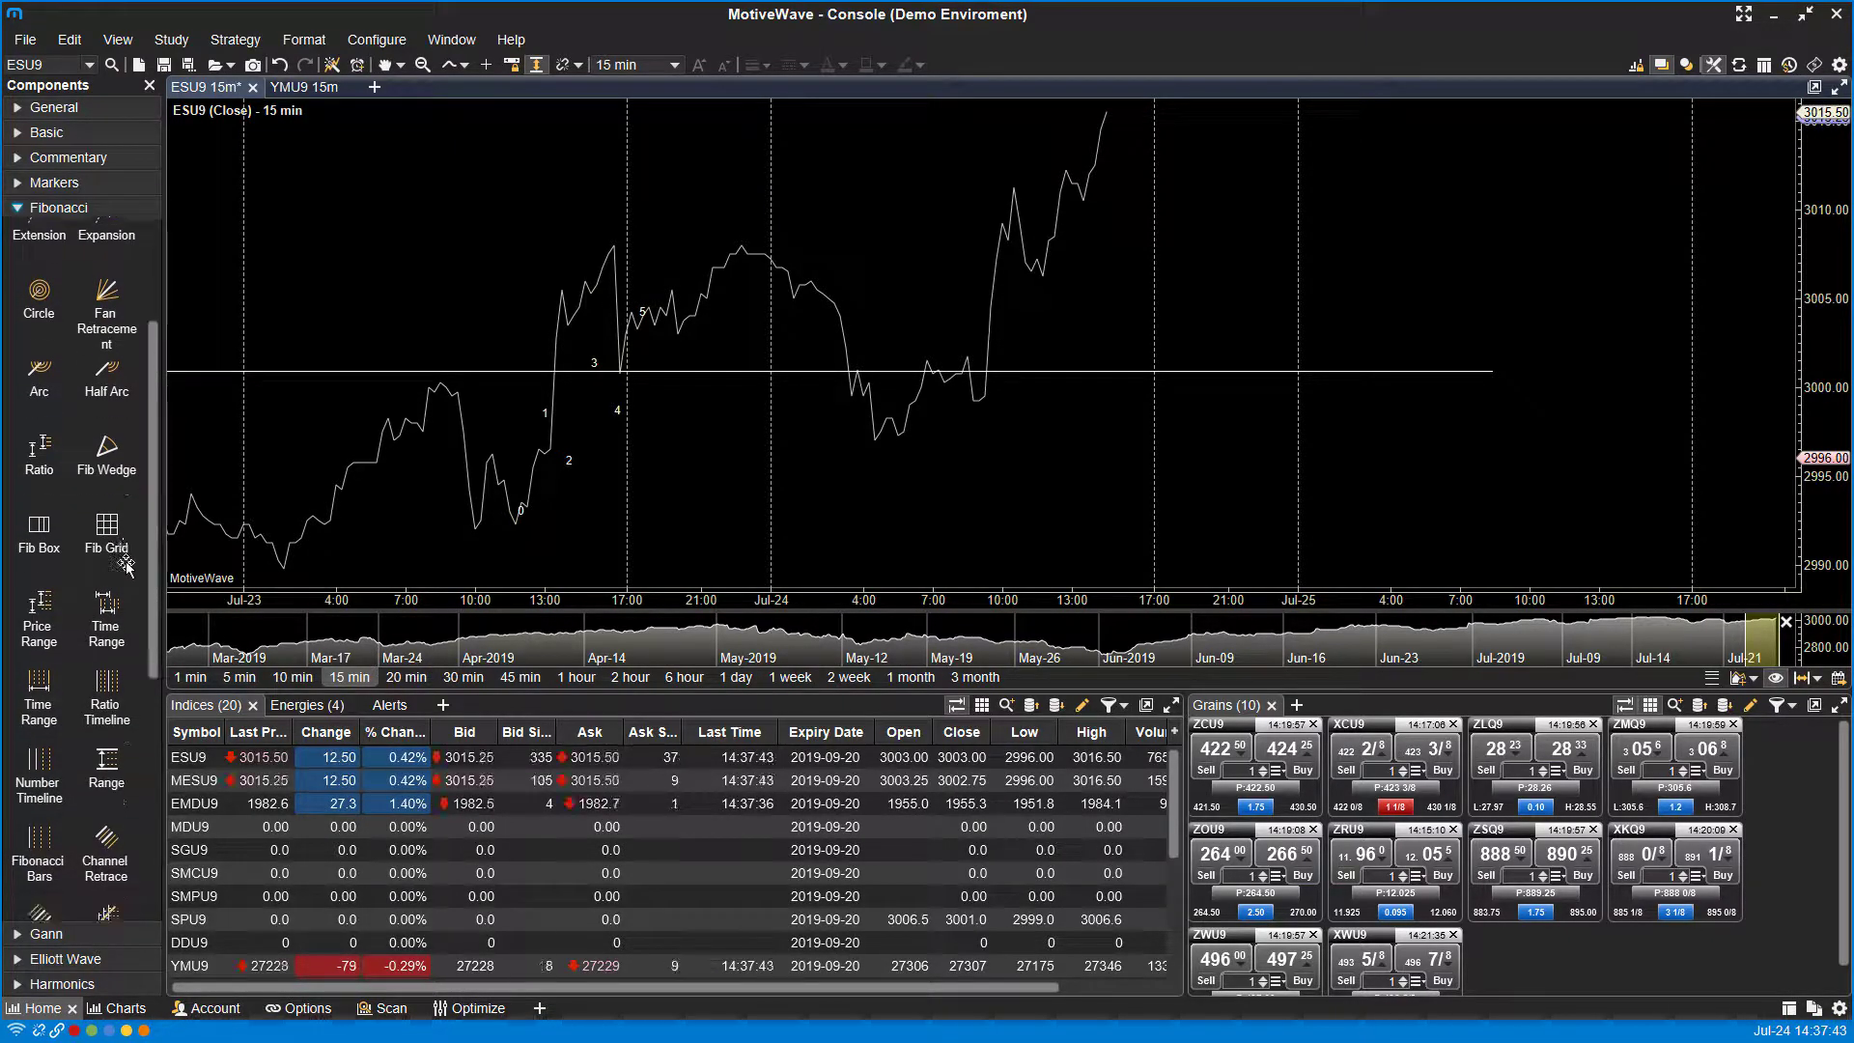
{"action": "scroll", "coordinate": [127, 565], "scroll_direction": "down", "scroll_amount": 5}
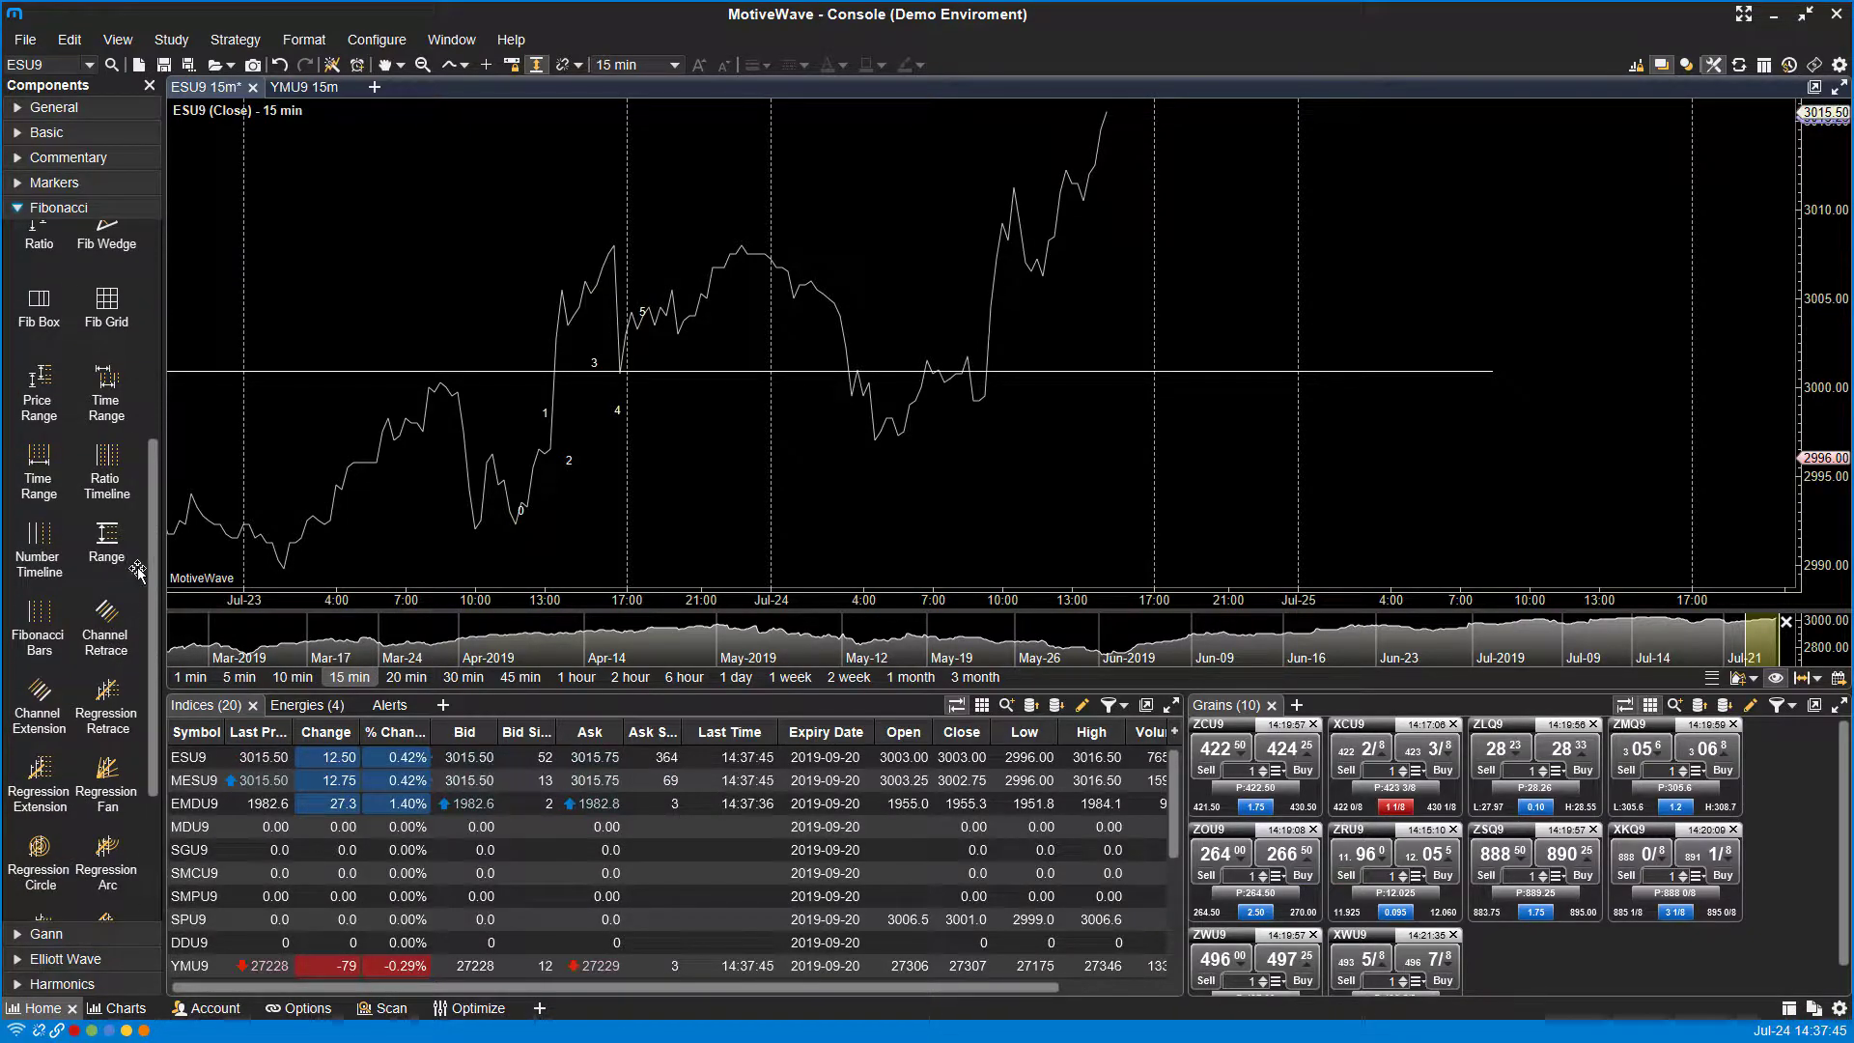
{"action": "scroll", "coordinate": [112, 554], "scroll_direction": "down", "scroll_amount": 1}
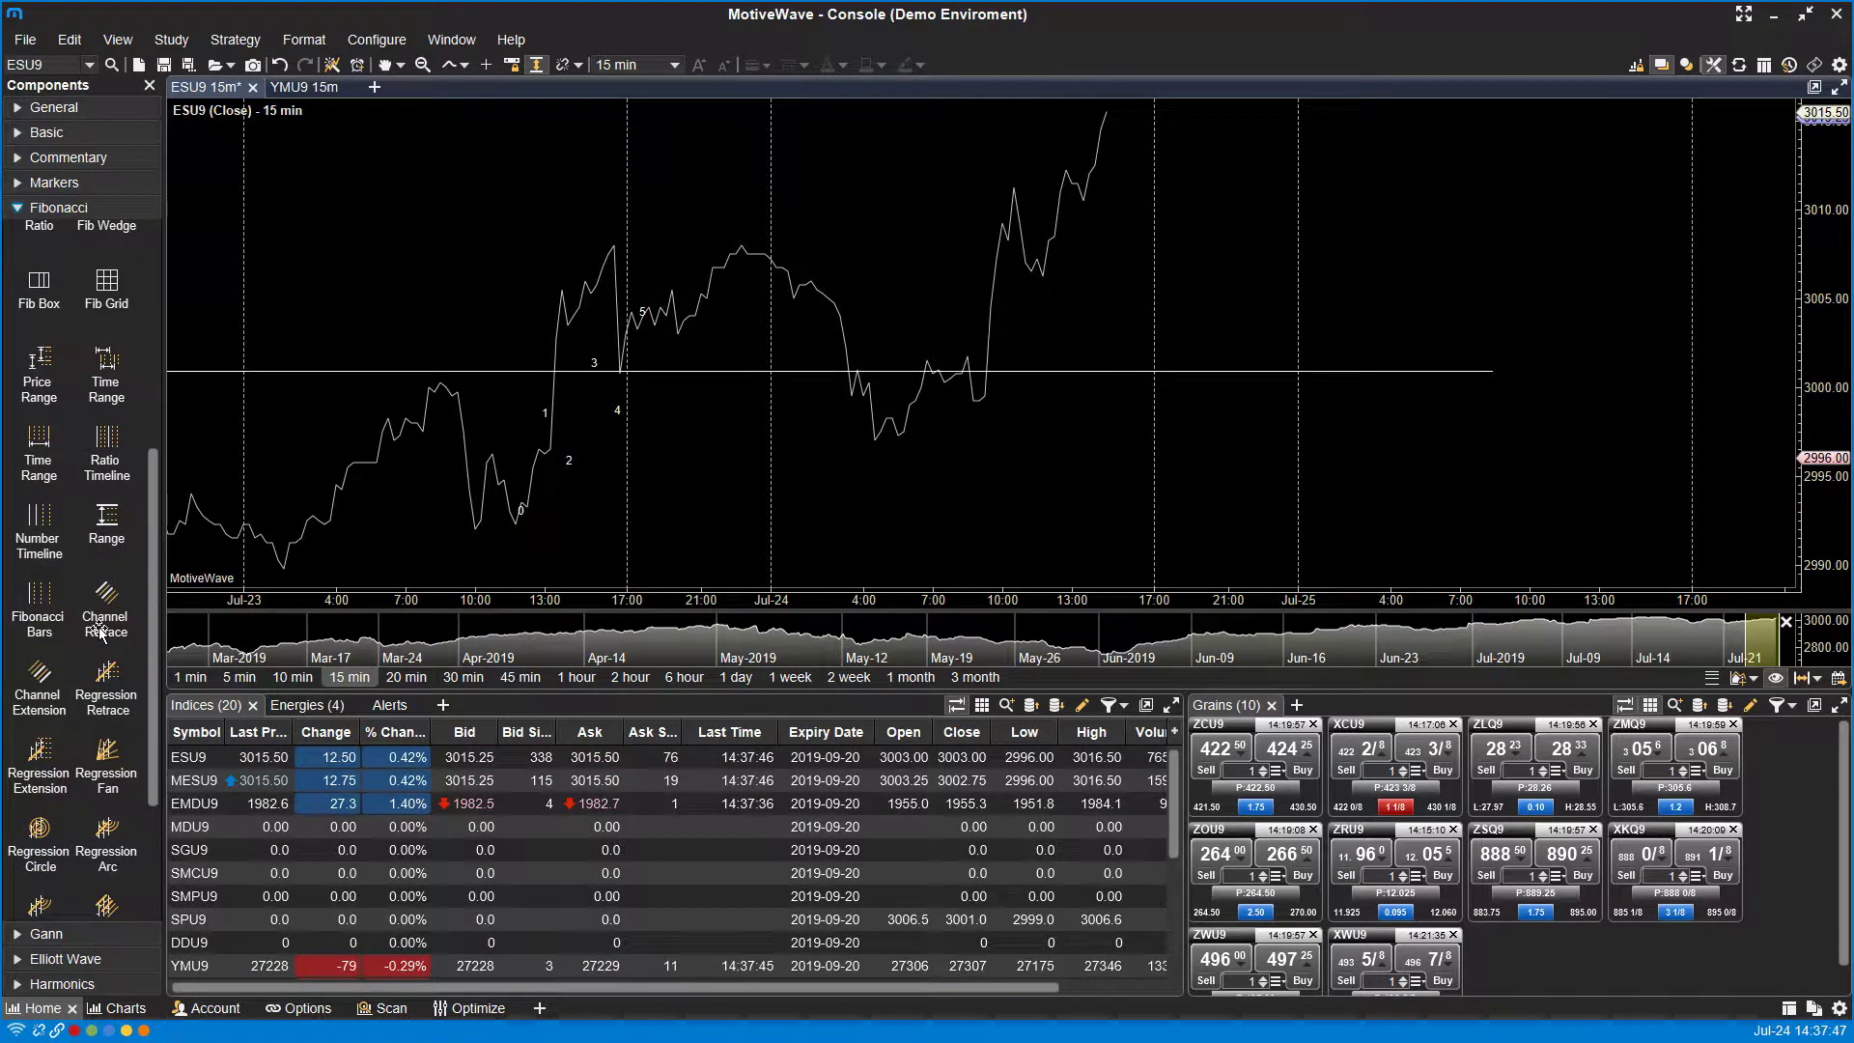
{"action": "scroll", "coordinate": [101, 631], "scroll_direction": "down", "scroll_amount": 2}
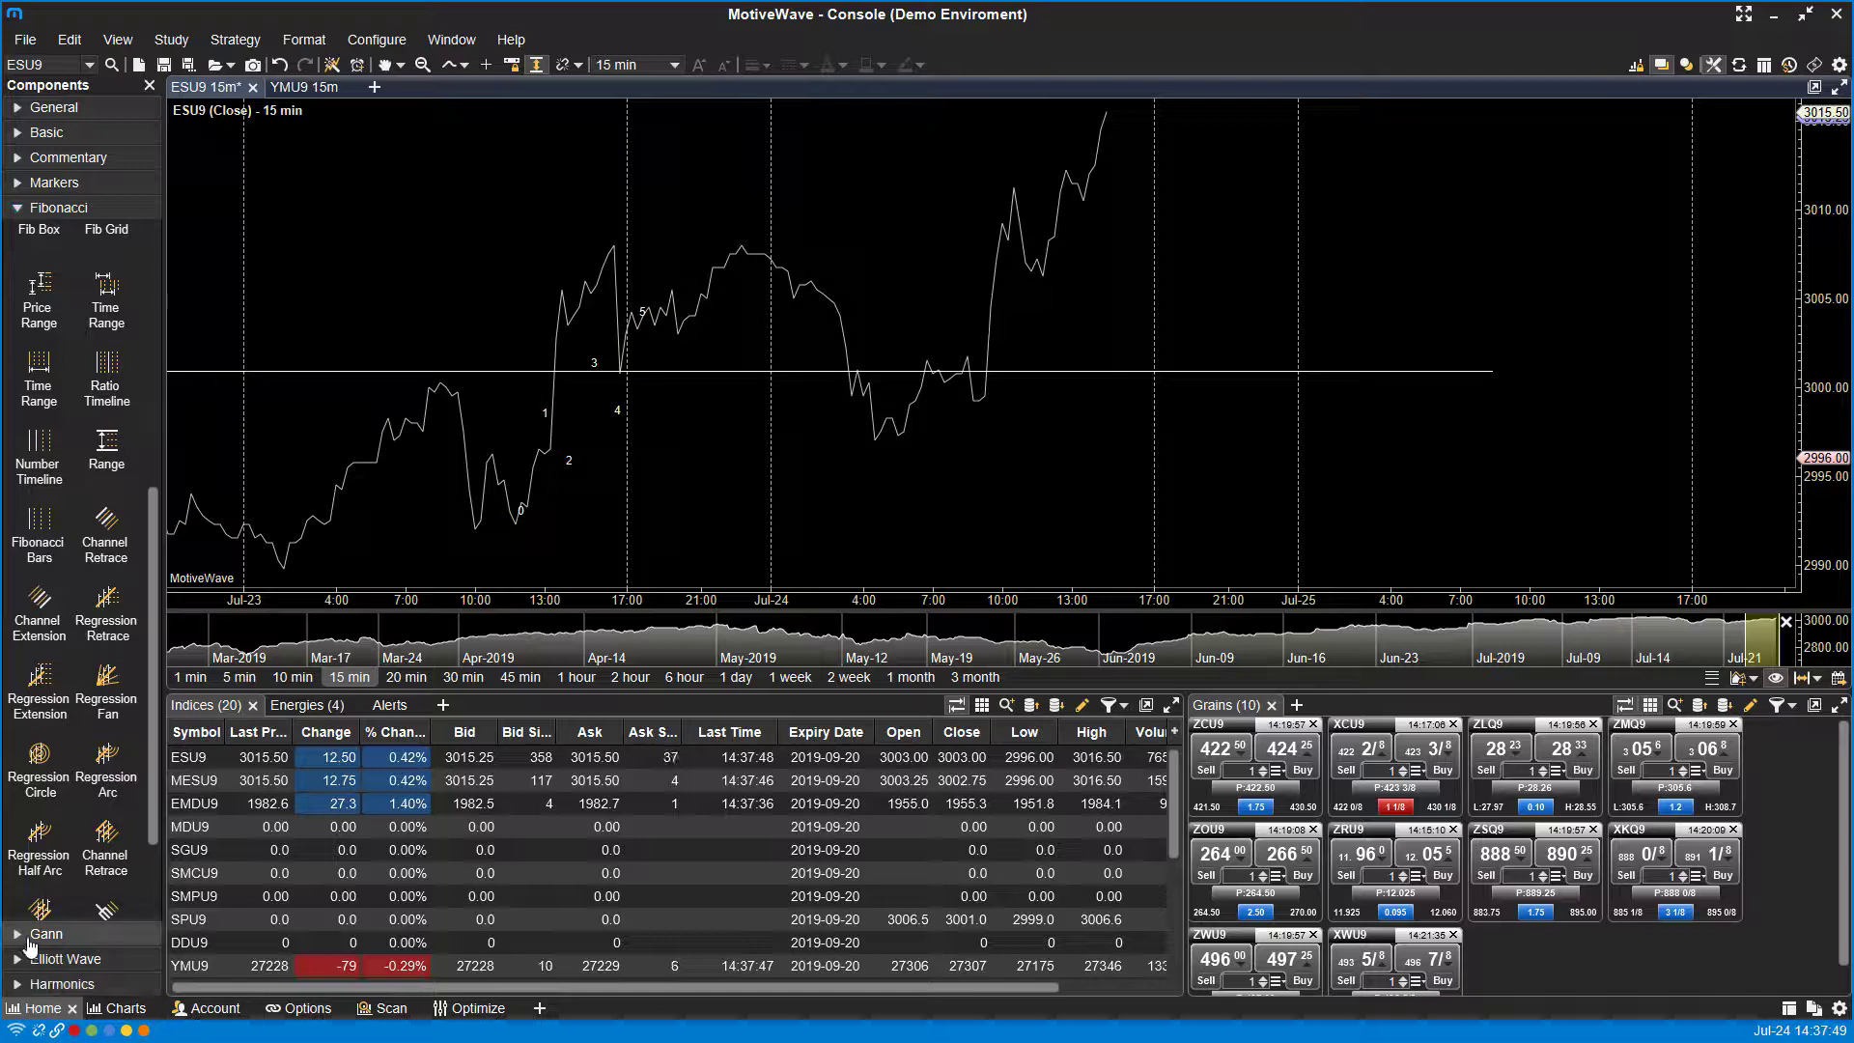
Browse the Gann drawing tools, then expand the Elliott Wave category
{"action": "left_click", "coordinate": [38, 934]}
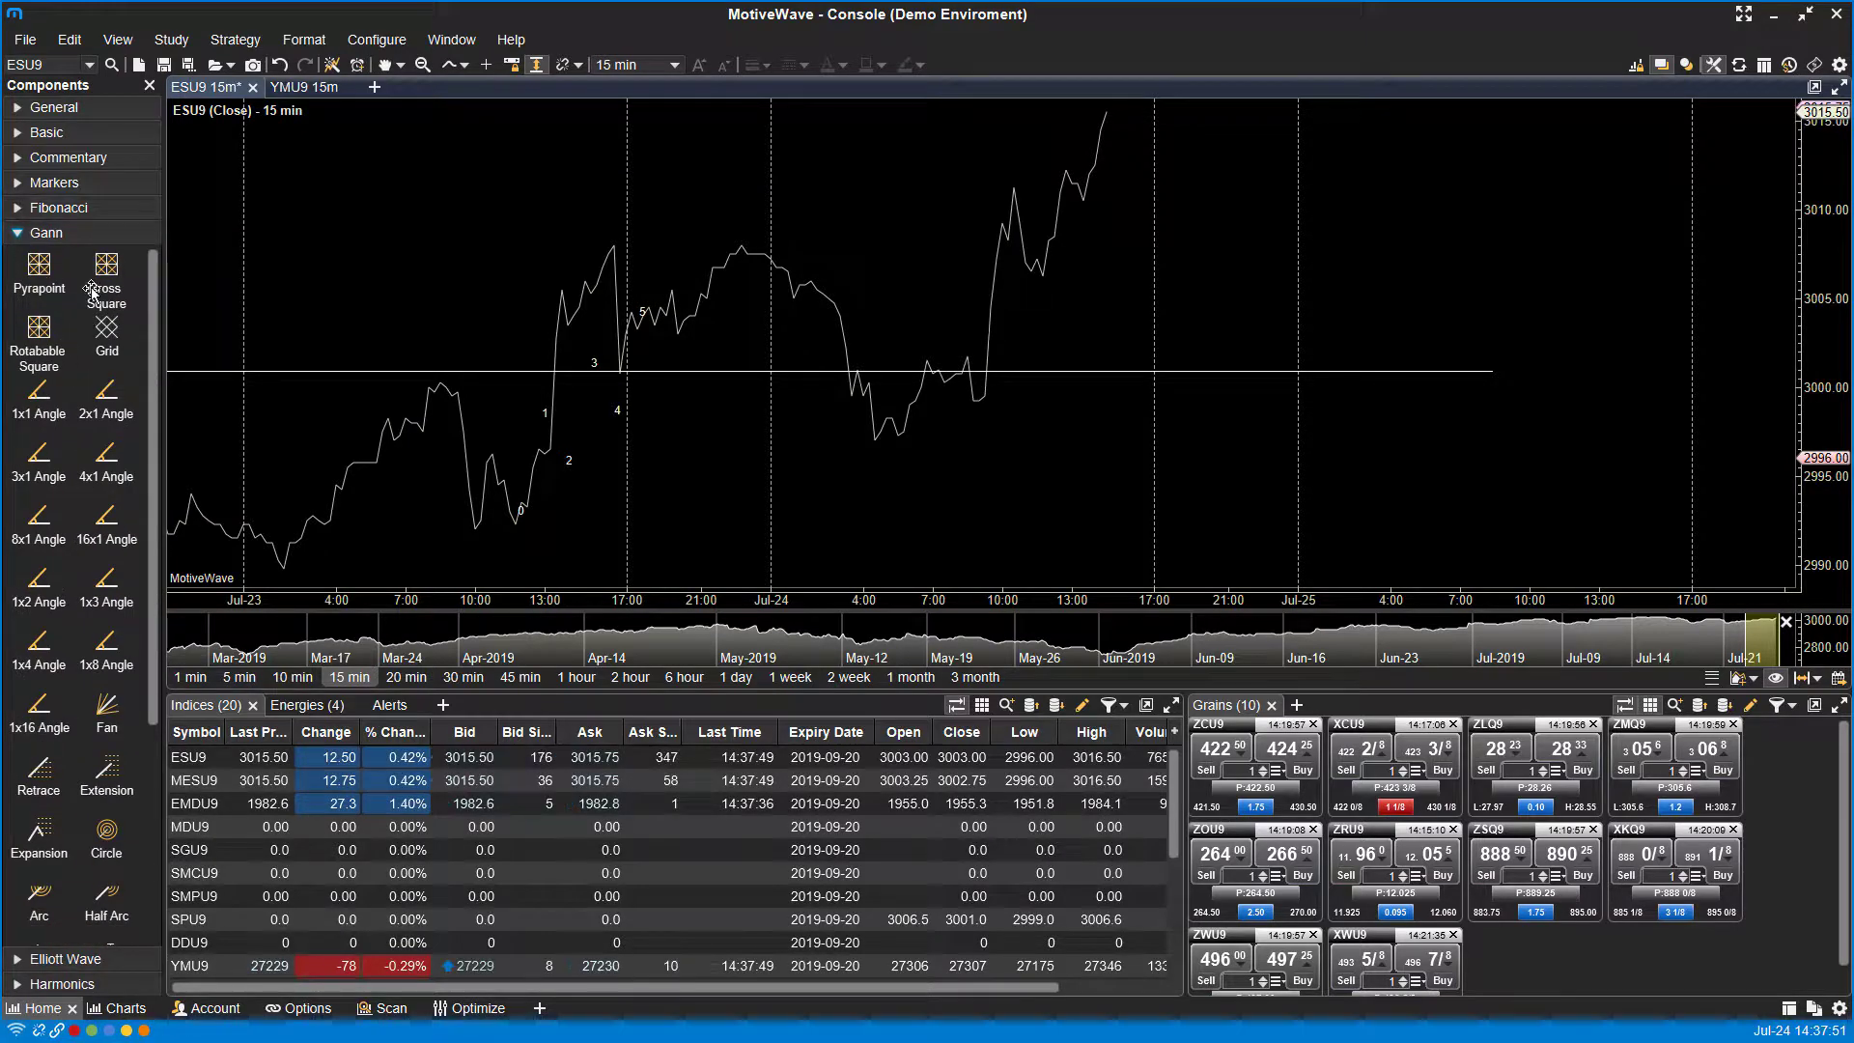
{"action": "scroll", "coordinate": [85, 329], "scroll_direction": "down", "scroll_amount": 1}
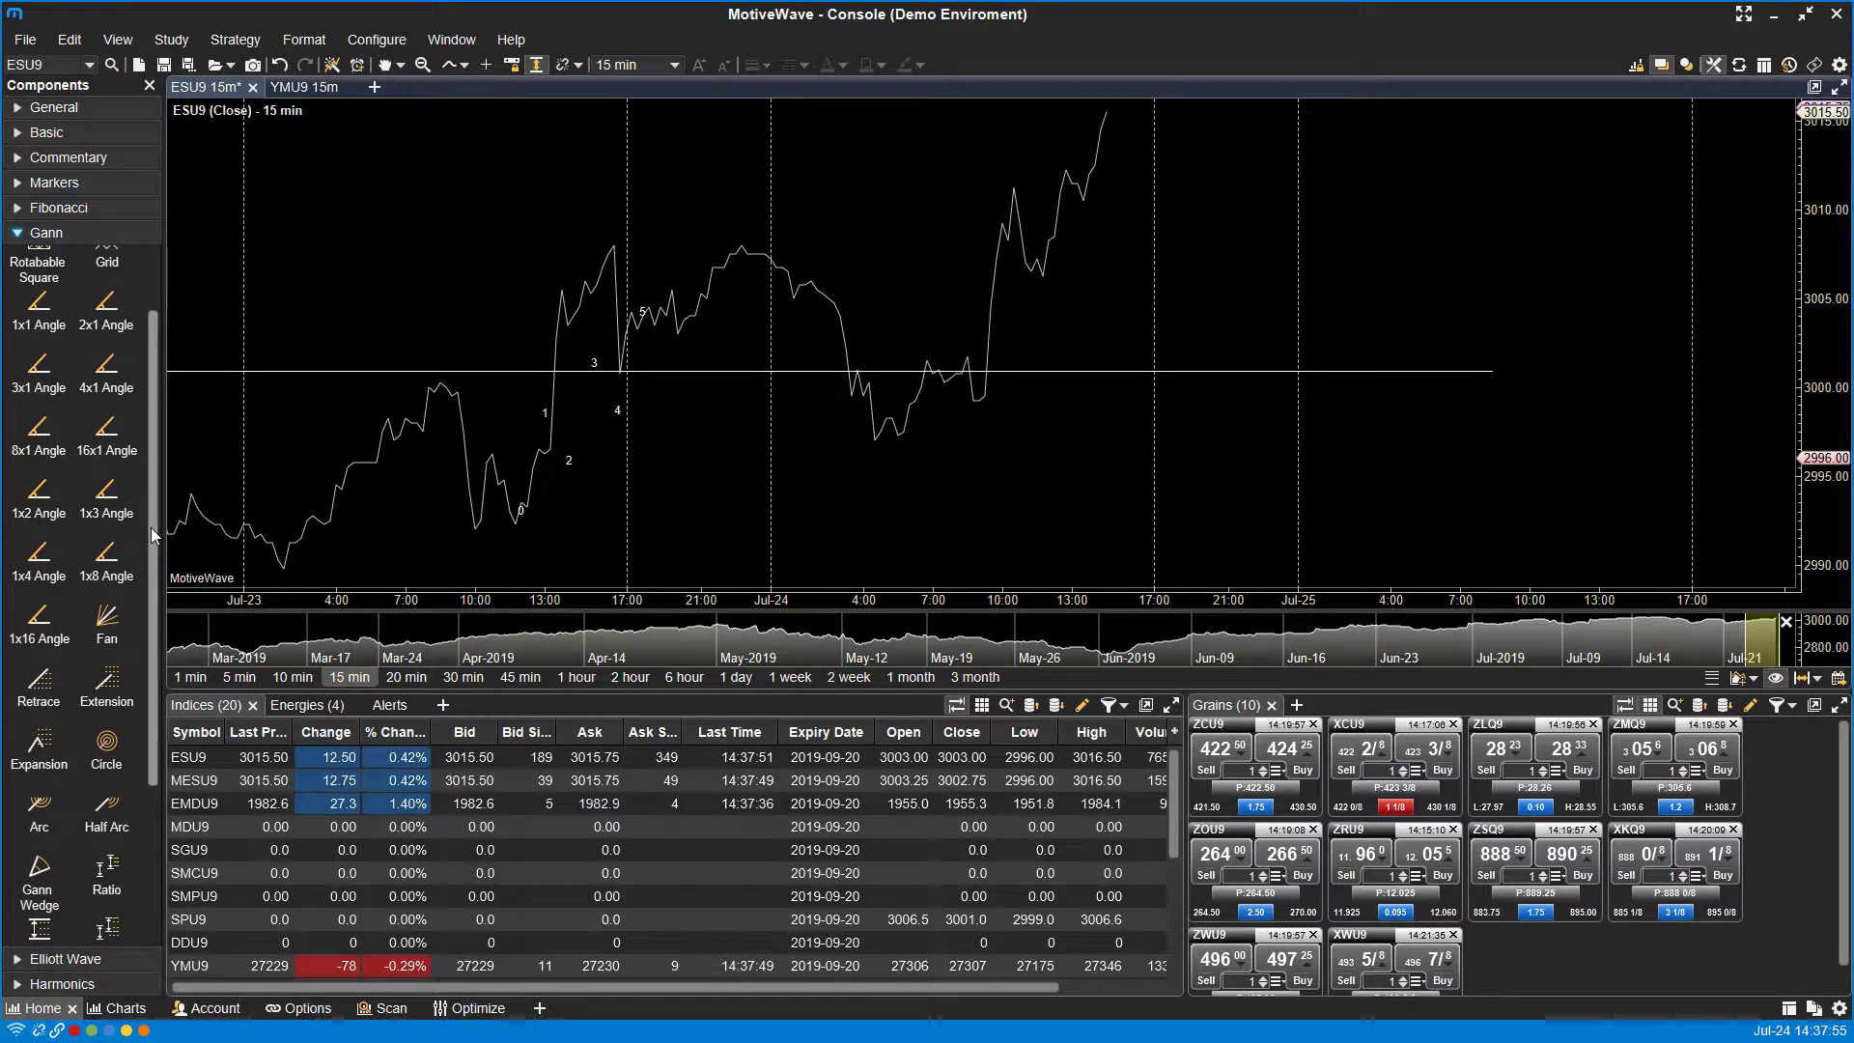
{"action": "scroll", "coordinate": [143, 603], "scroll_direction": "down", "scroll_amount": 3}
{"action": "scroll", "coordinate": [143, 603], "scroll_direction": "down", "scroll_amount": 2}
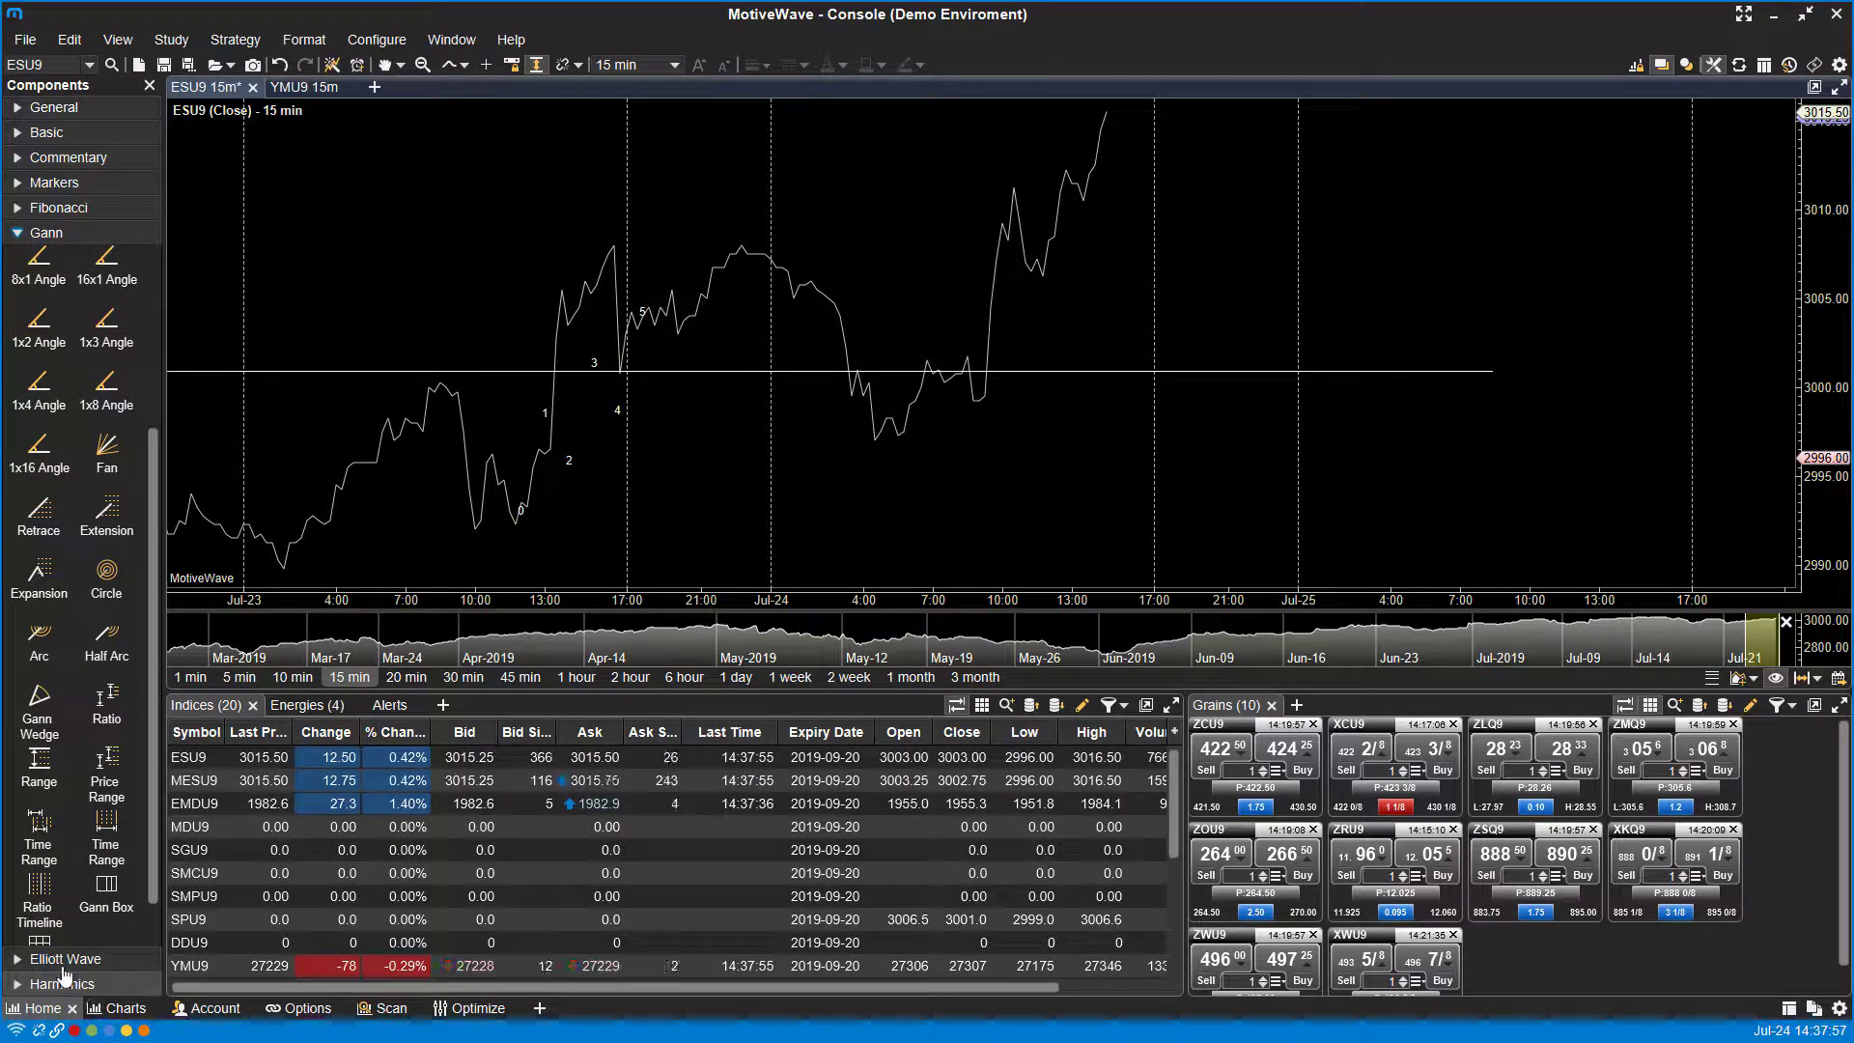
{"action": "left_click", "coordinate": [53, 961]}
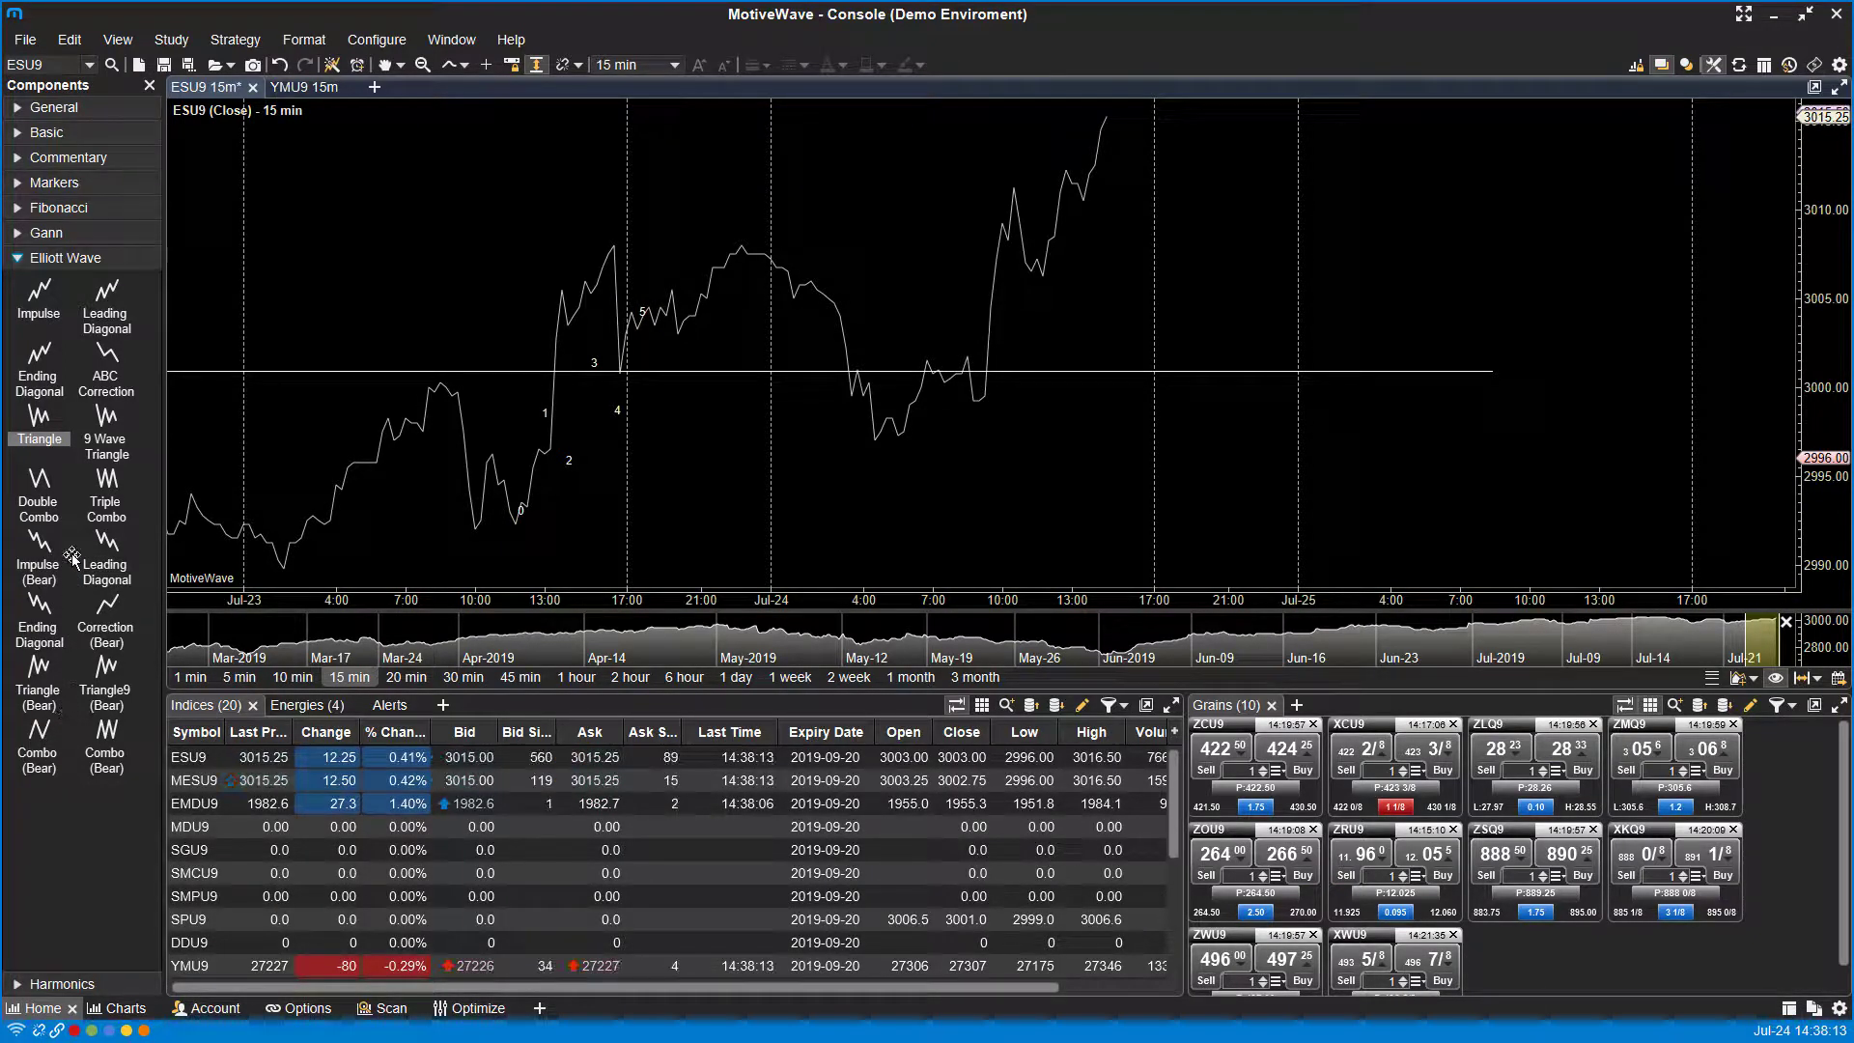
Place an Elliott impulse wave with point 0 at the 2997.00 low and point 3 at 3009.25
{"action": "left_click", "coordinate": [38, 295]}
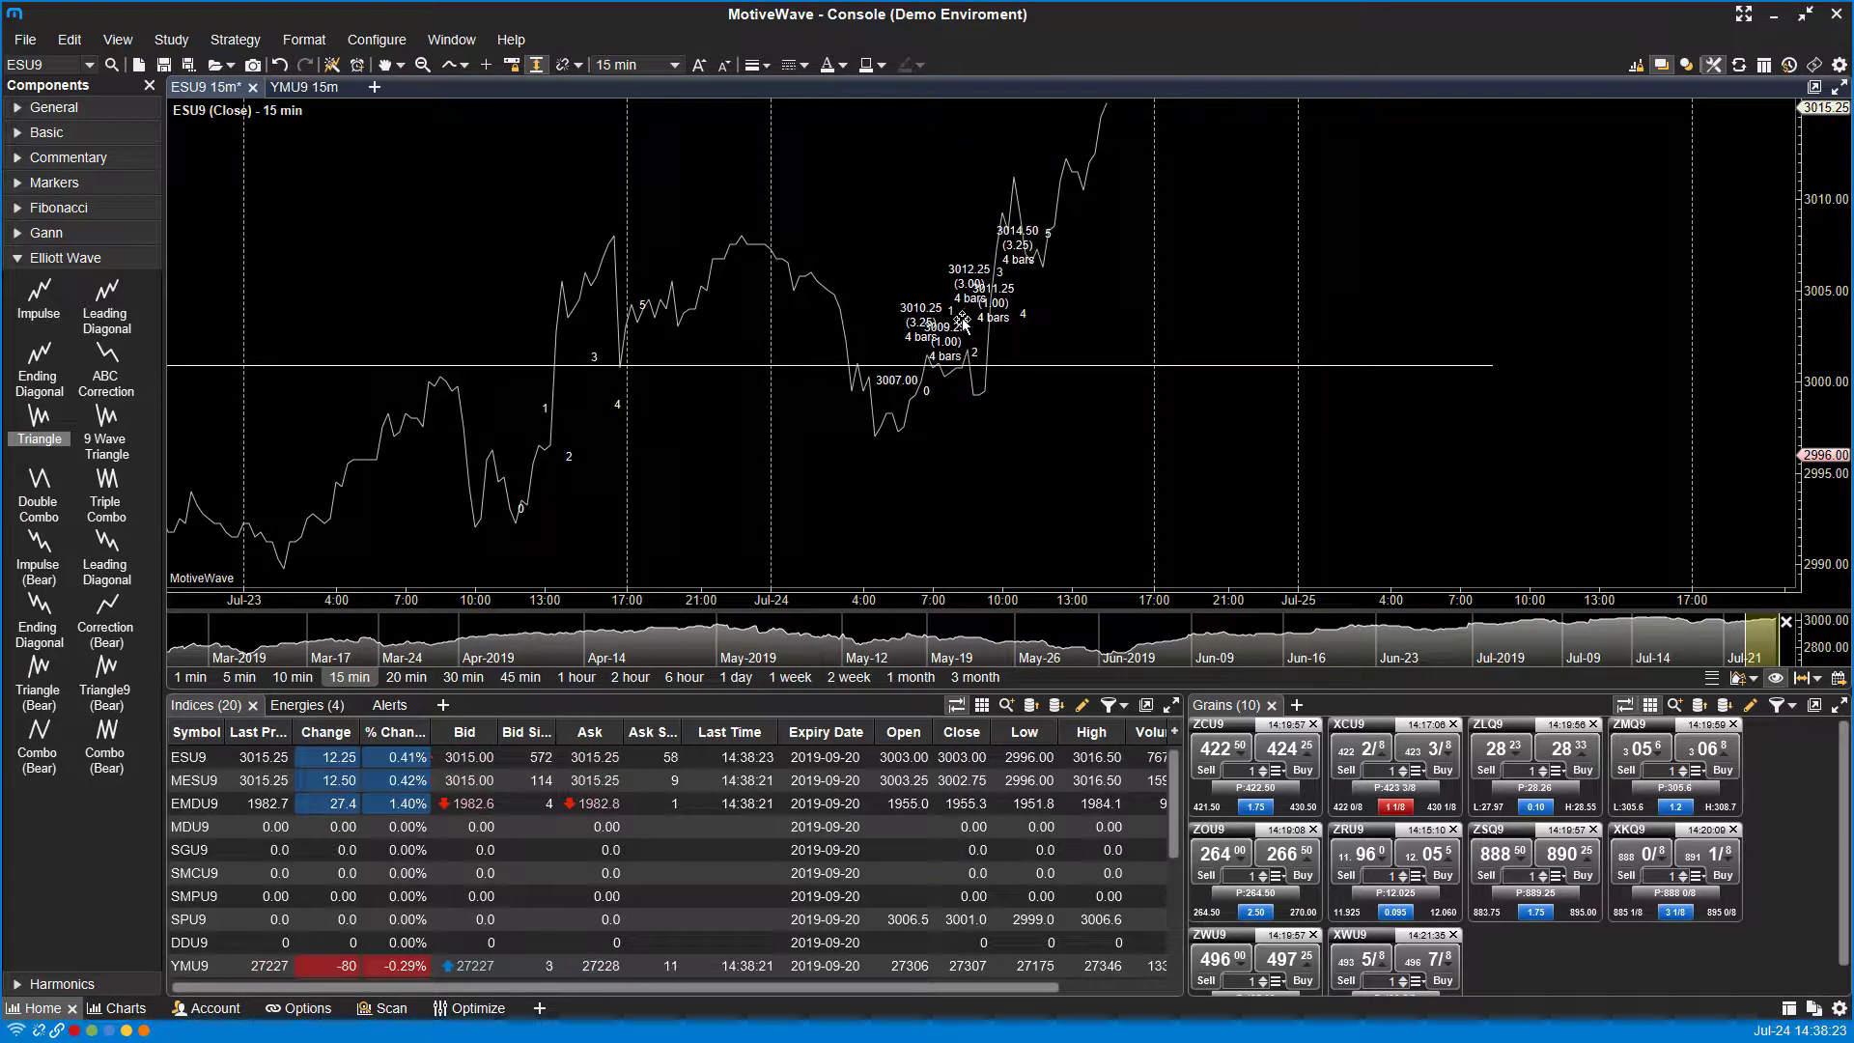
{"action": "left_click", "coordinate": [912, 405]}
{"action": "left_click_drag", "start_coordinate": [912, 406], "coordinate": [875, 435]}
{"action": "mouse_move", "coordinate": [949, 333]}
{"action": "left_mouse_down"}
{"action": "mouse_move", "coordinate": [928, 360]}
{"action": "mouse_move", "coordinate": [982, 388]}
{"action": "left_mouse_up"}
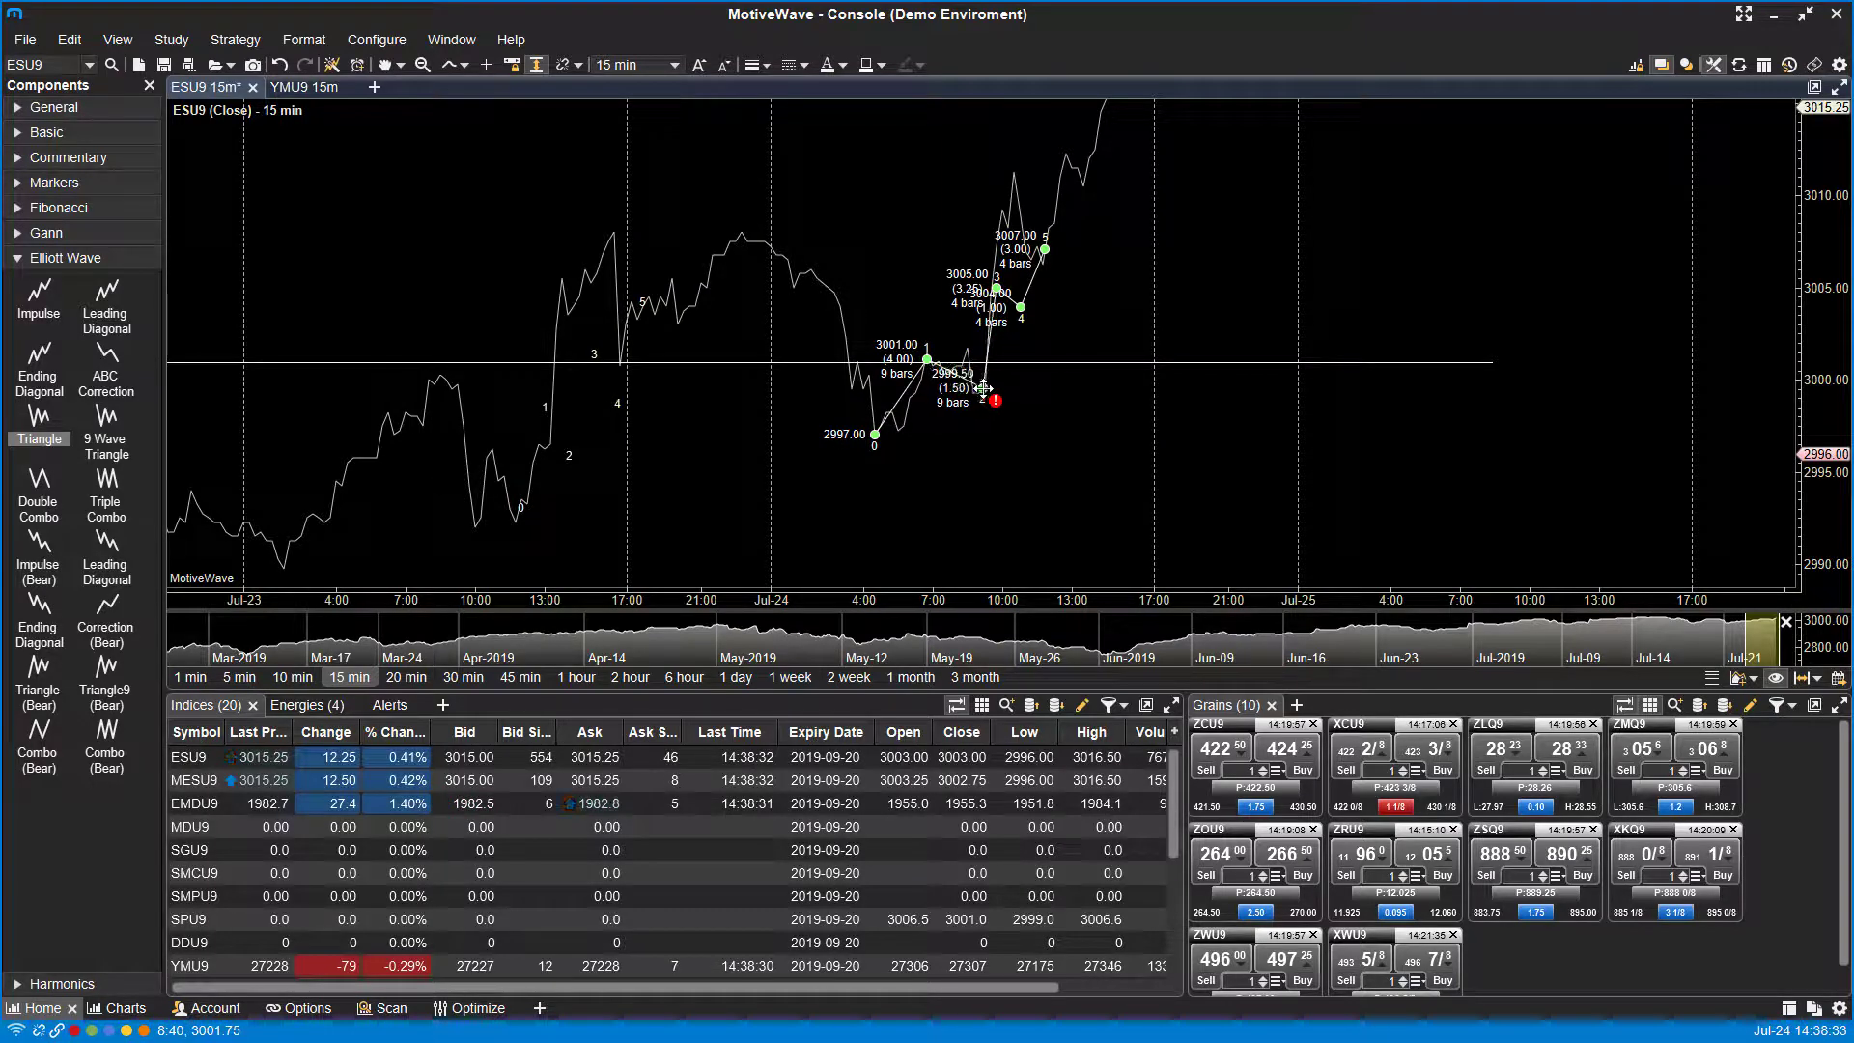
{"action": "left_click_drag", "start_coordinate": [993, 281], "coordinate": [1064, 153]}
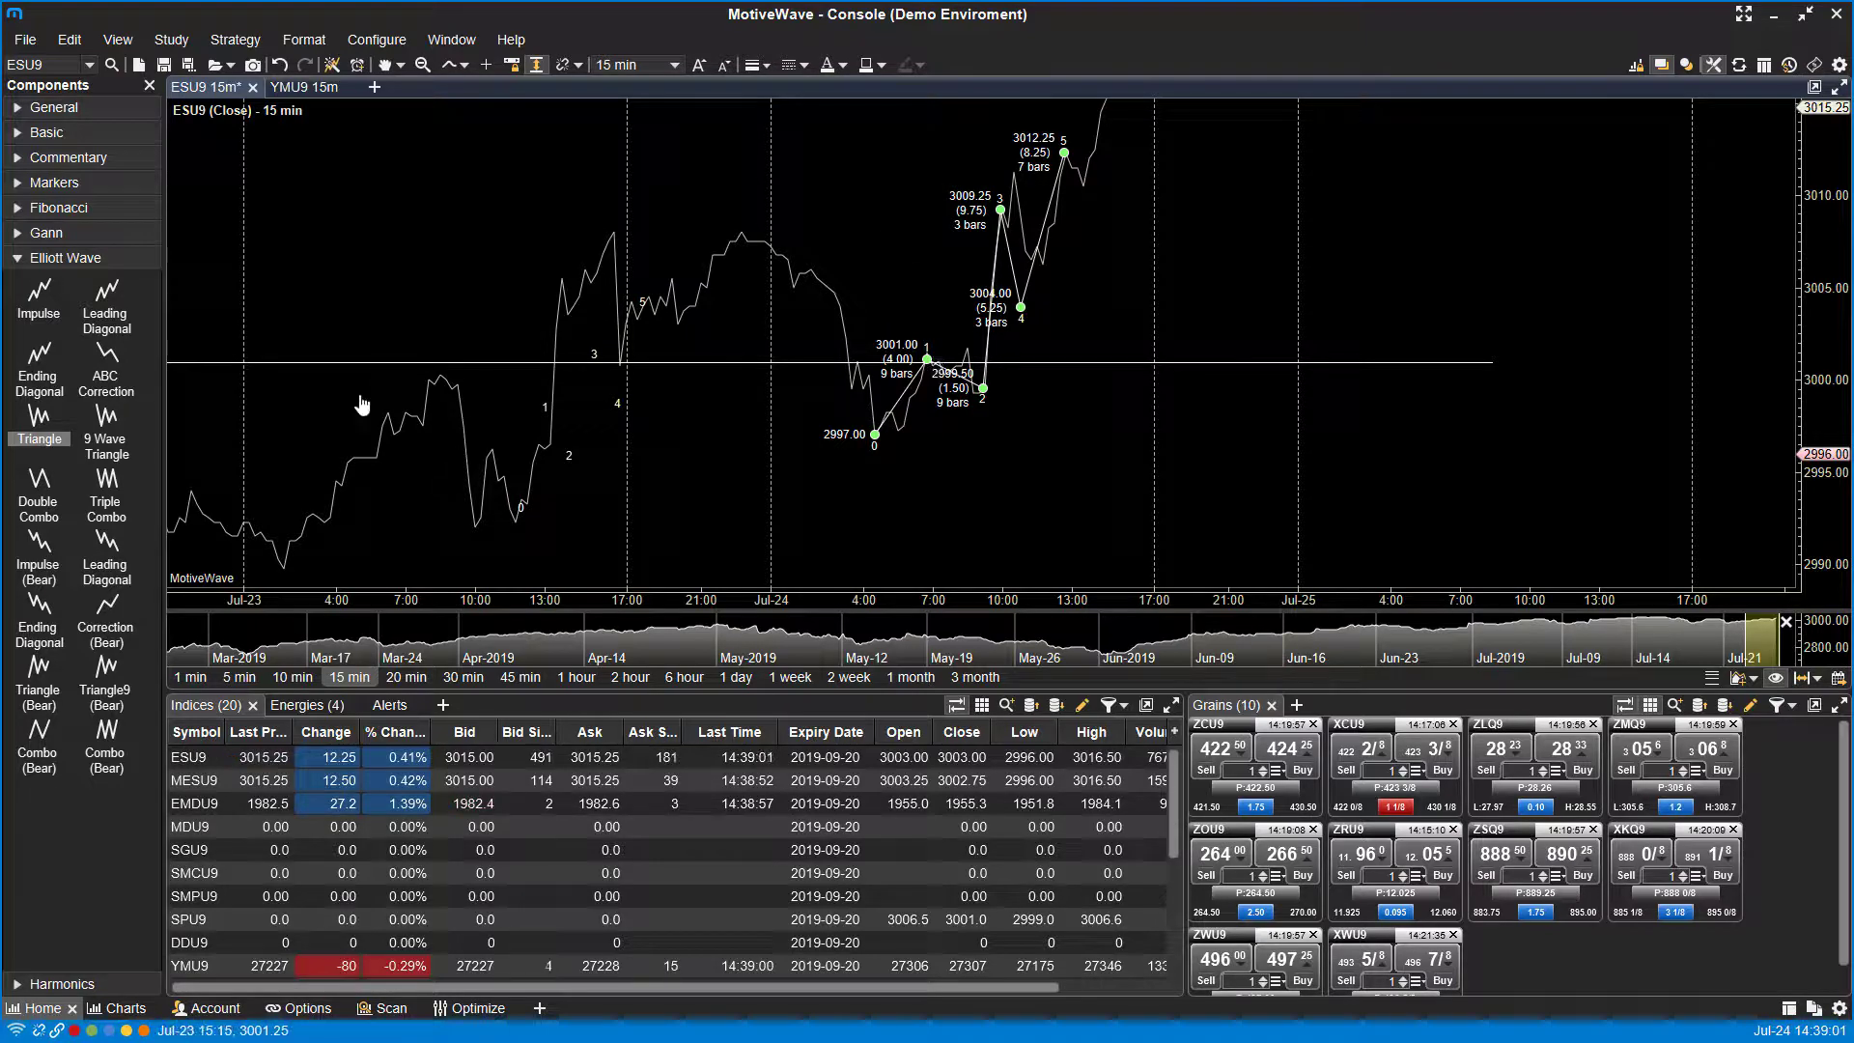
Drag a Gartley pattern from Harmonics onto the early chart and lower its X point to 2999.32
{"action": "left_click", "coordinate": [18, 258]}
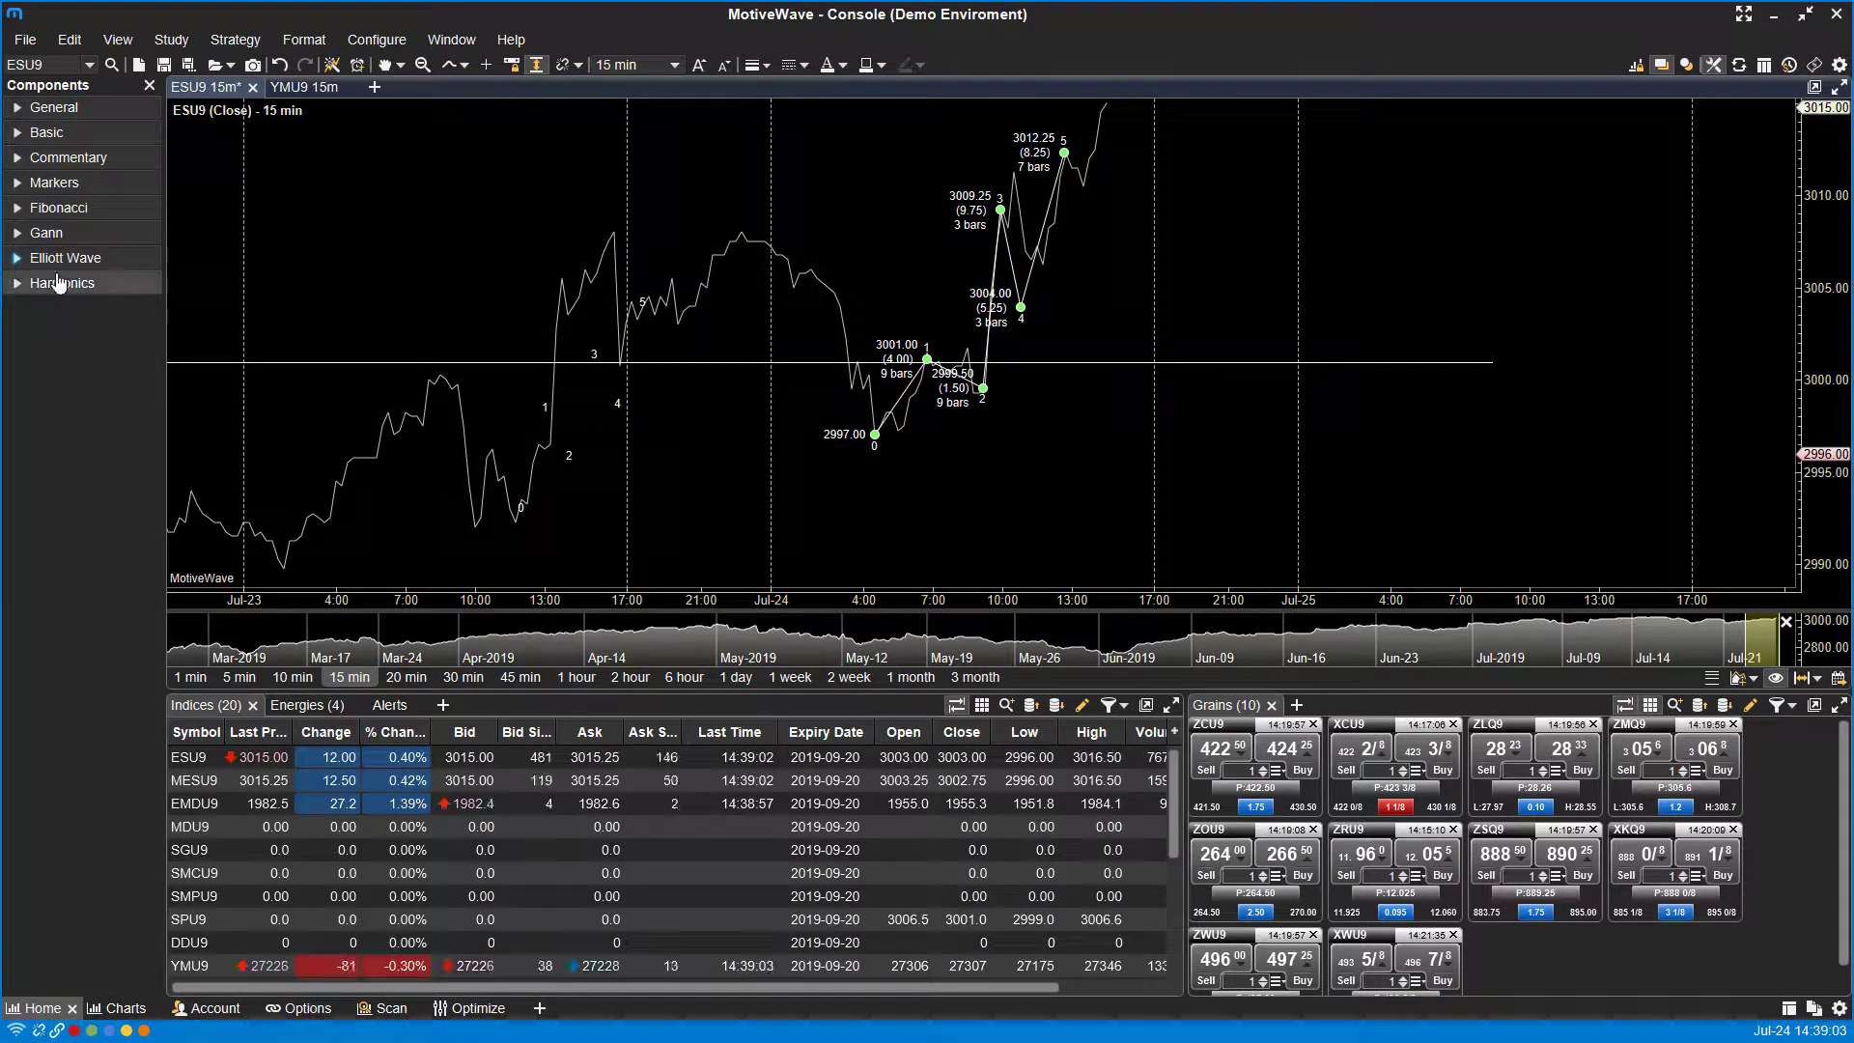
{"action": "left_click", "coordinate": [58, 283]}
{"action": "left_click_drag", "start_coordinate": [34, 316], "coordinate": [412, 257]}
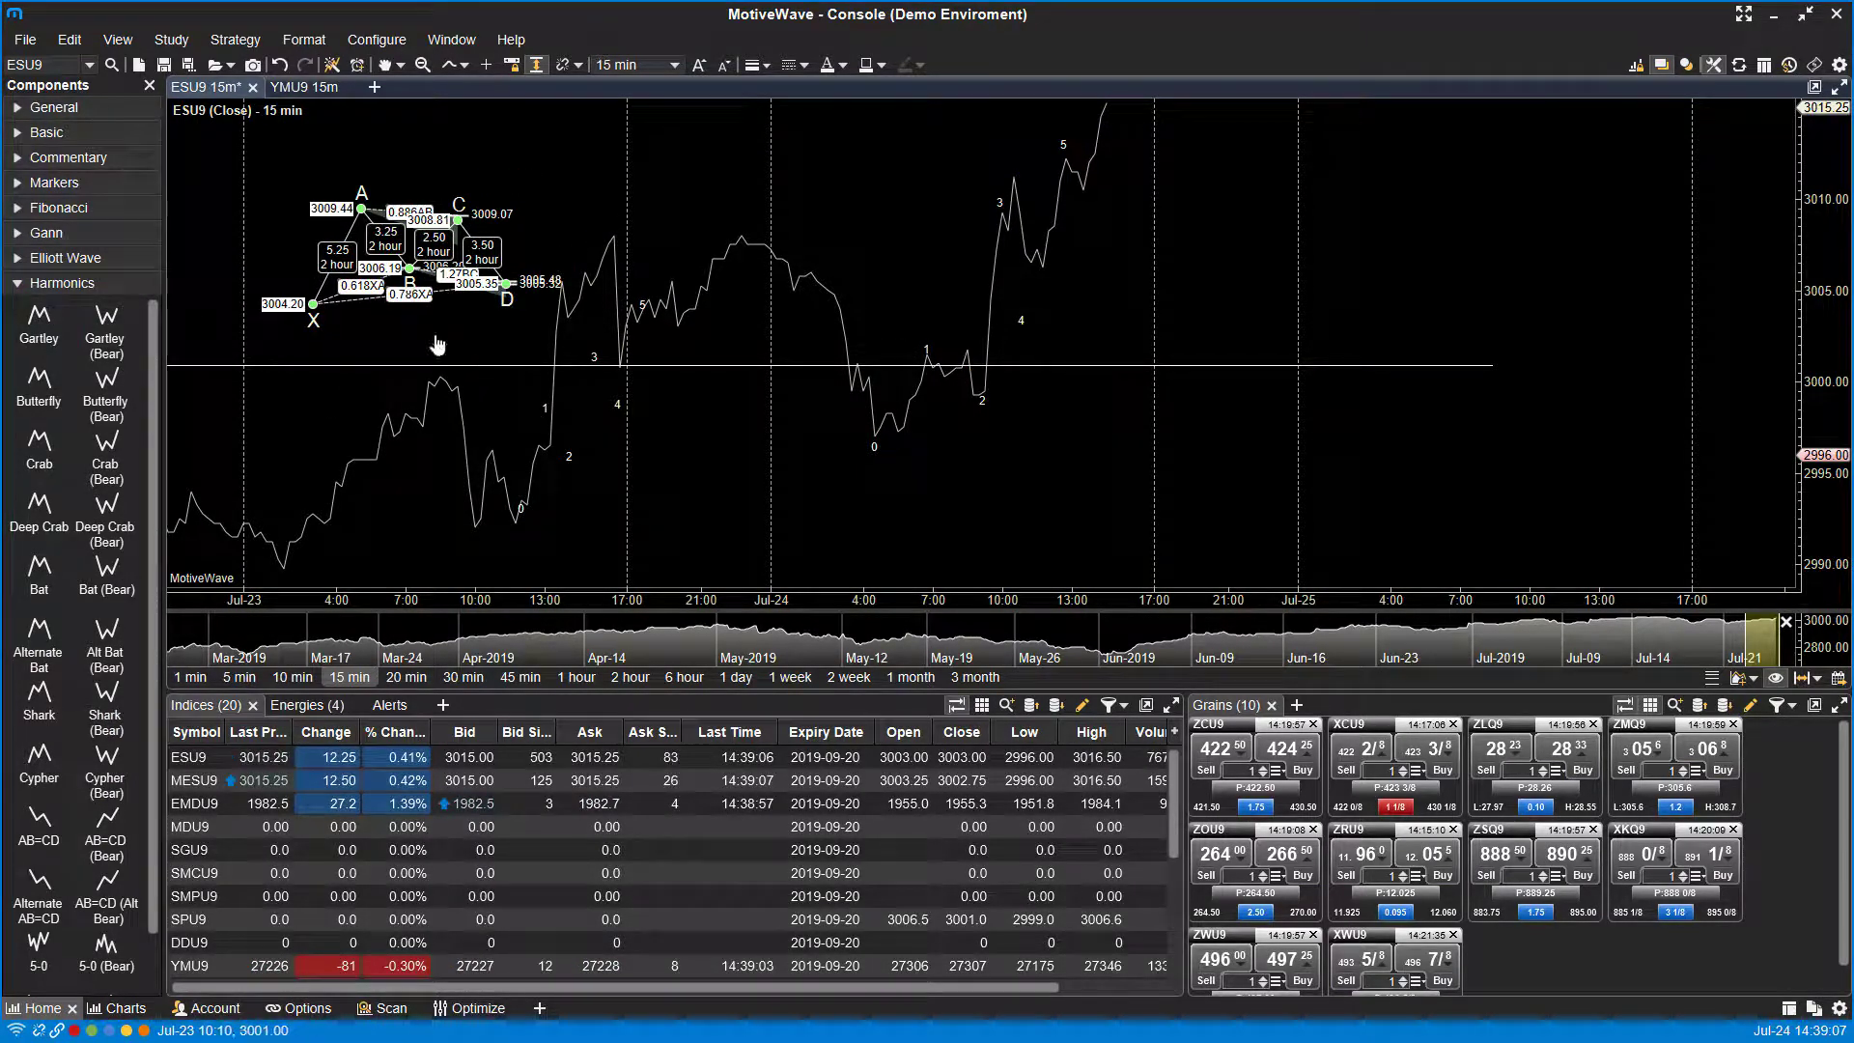
{"action": "left_click_drag", "start_coordinate": [313, 322], "coordinate": [262, 393]}
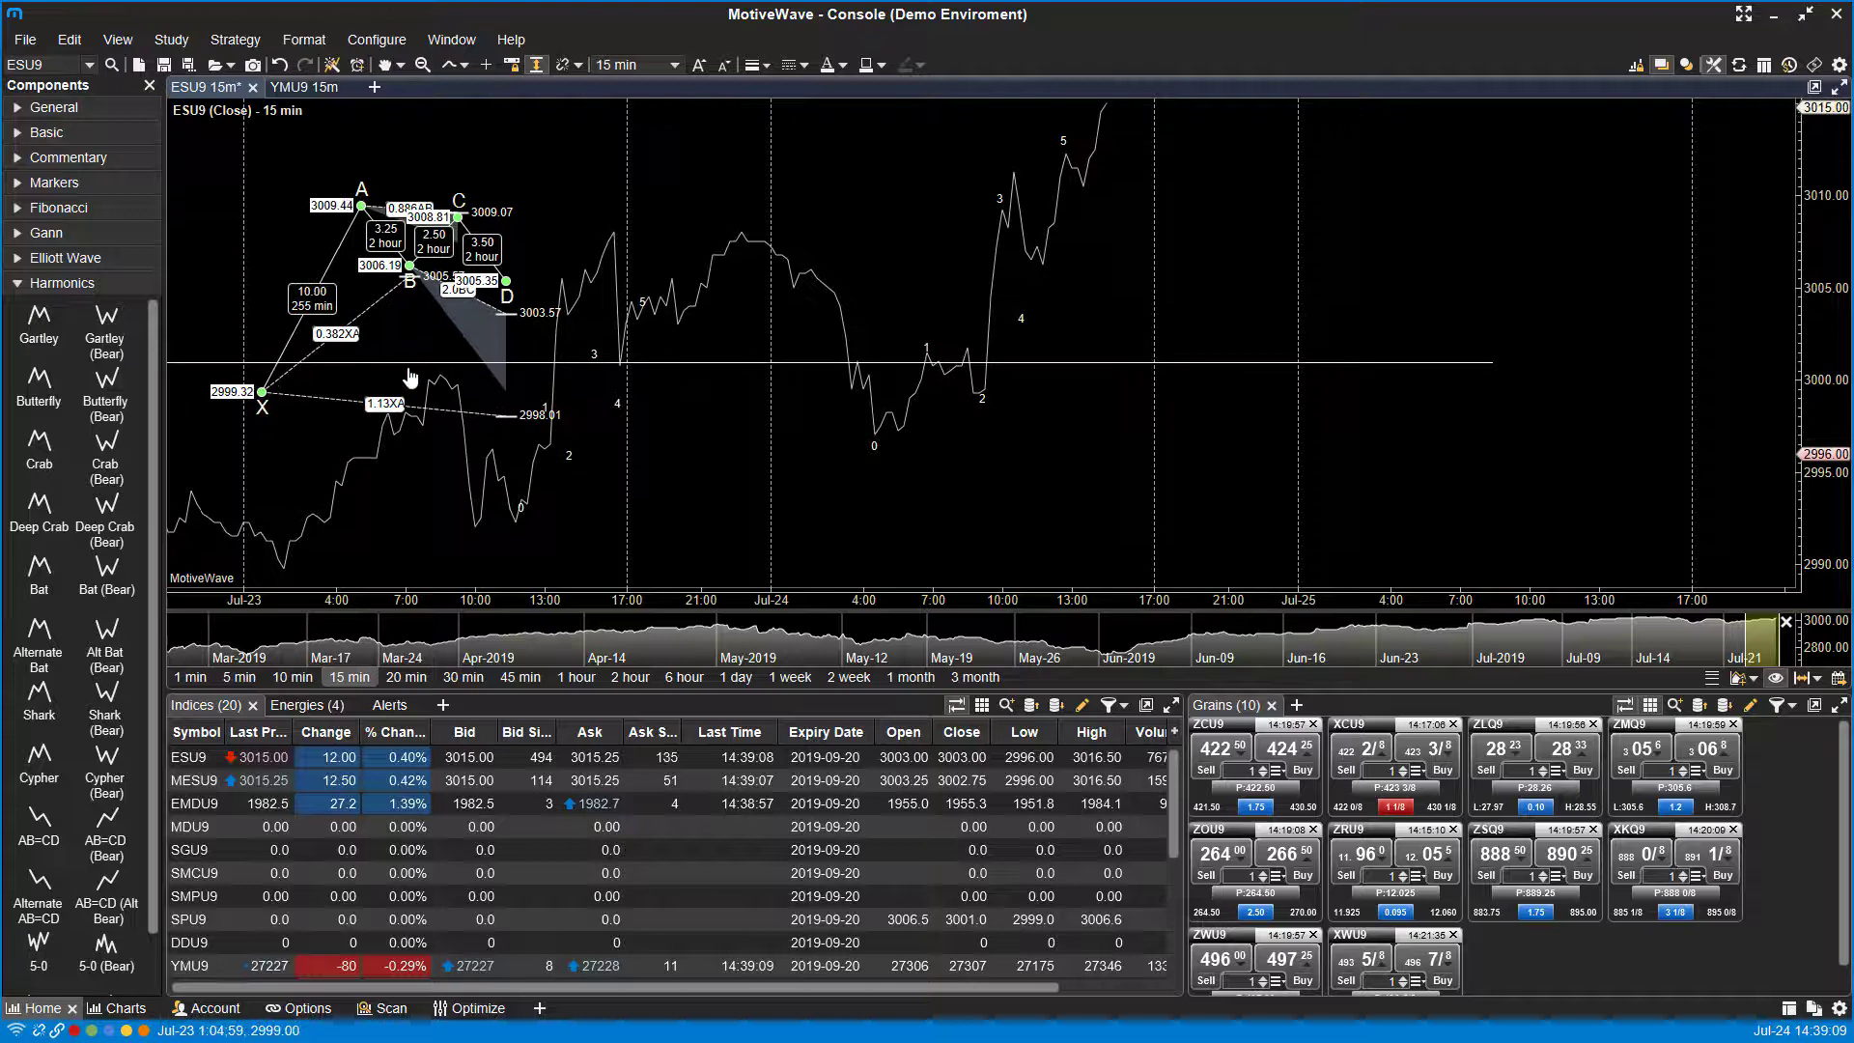
{"action": "left_click", "coordinate": [612, 513]}
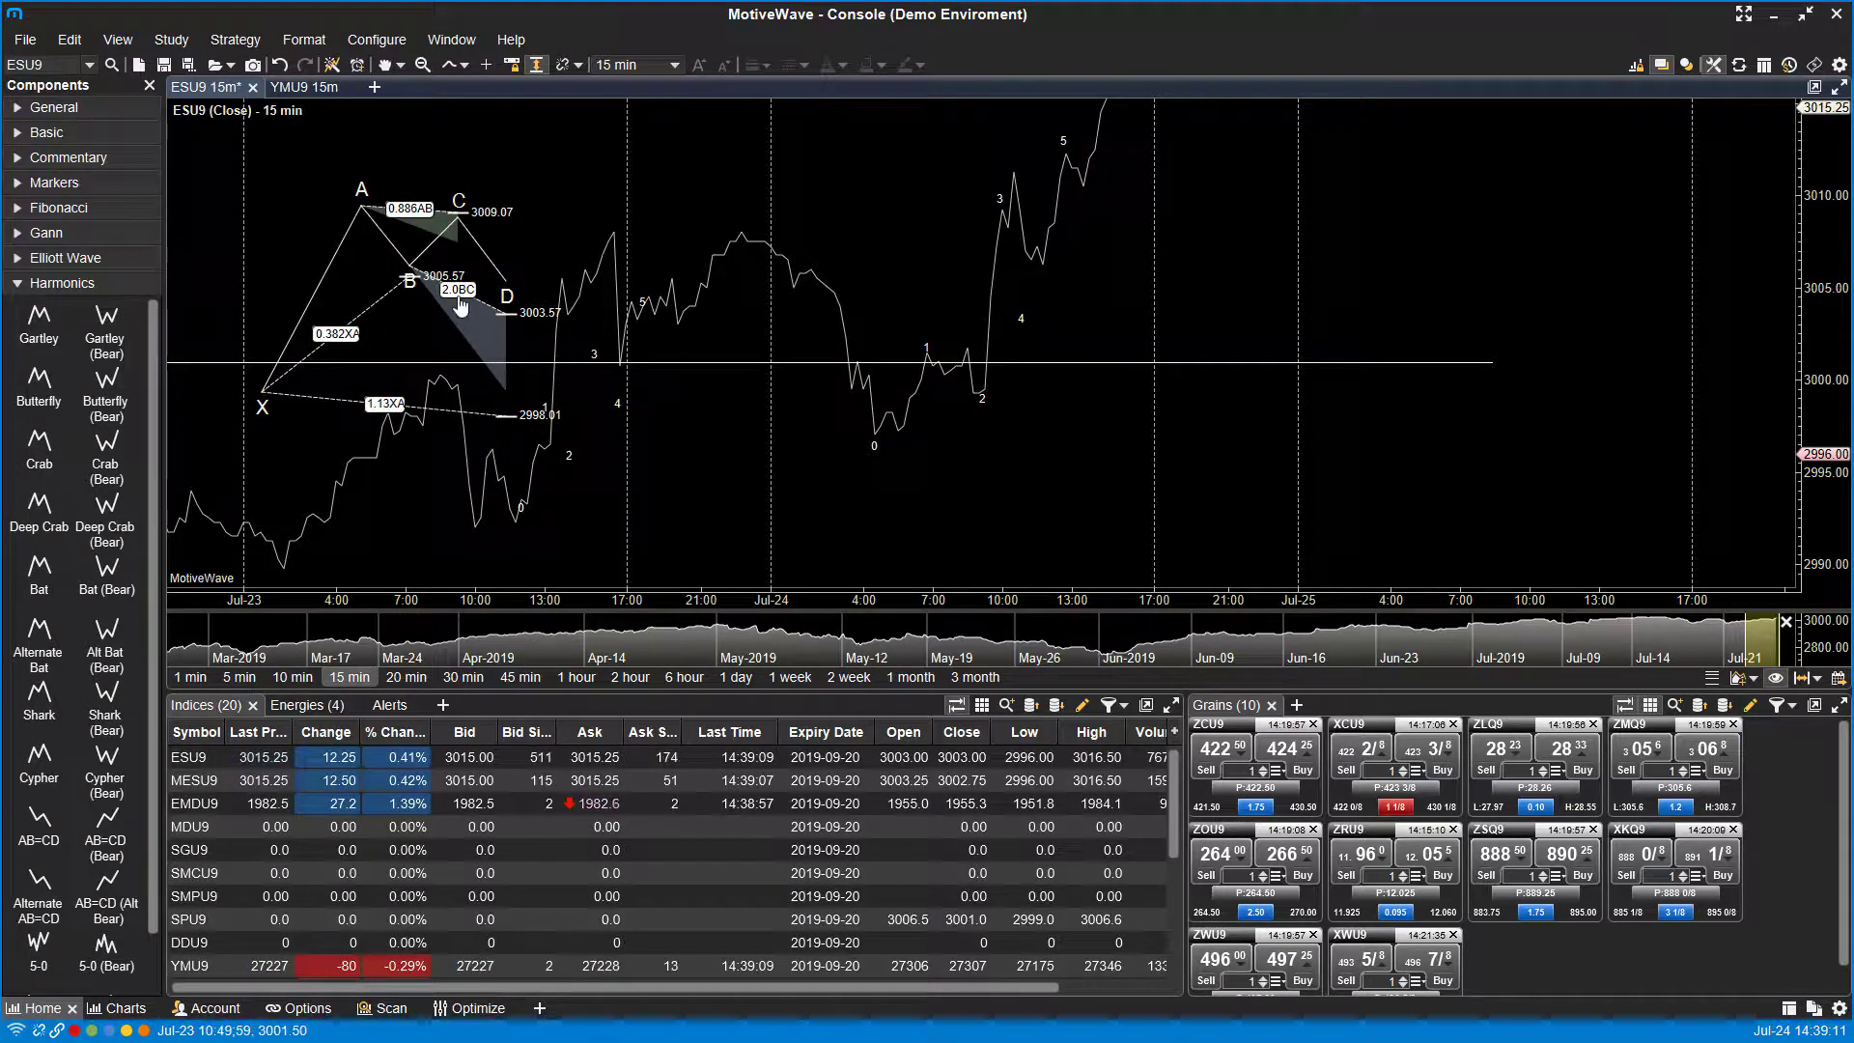
{"action": "left_click", "coordinate": [430, 258]}
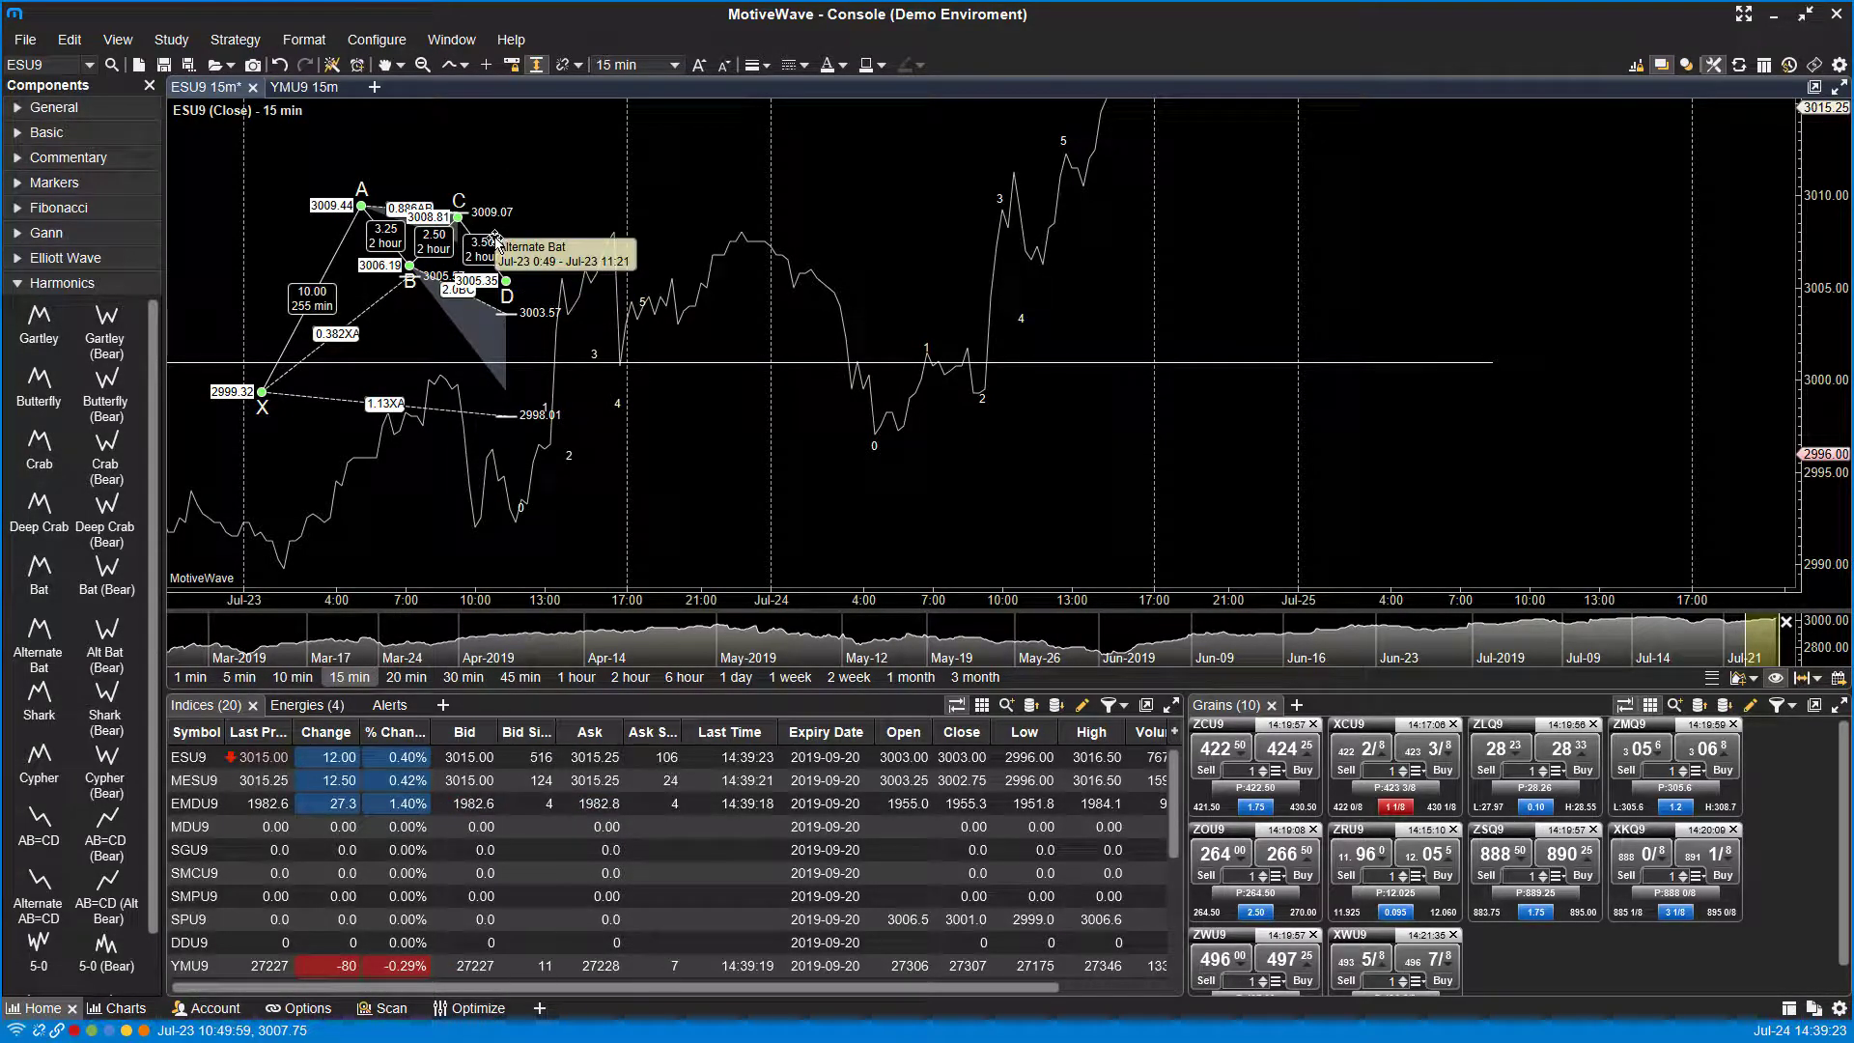
Copy the Alternate Bat pattern using Edit > Copy from its context menu
{"action": "right_click", "coordinate": [438, 243]}
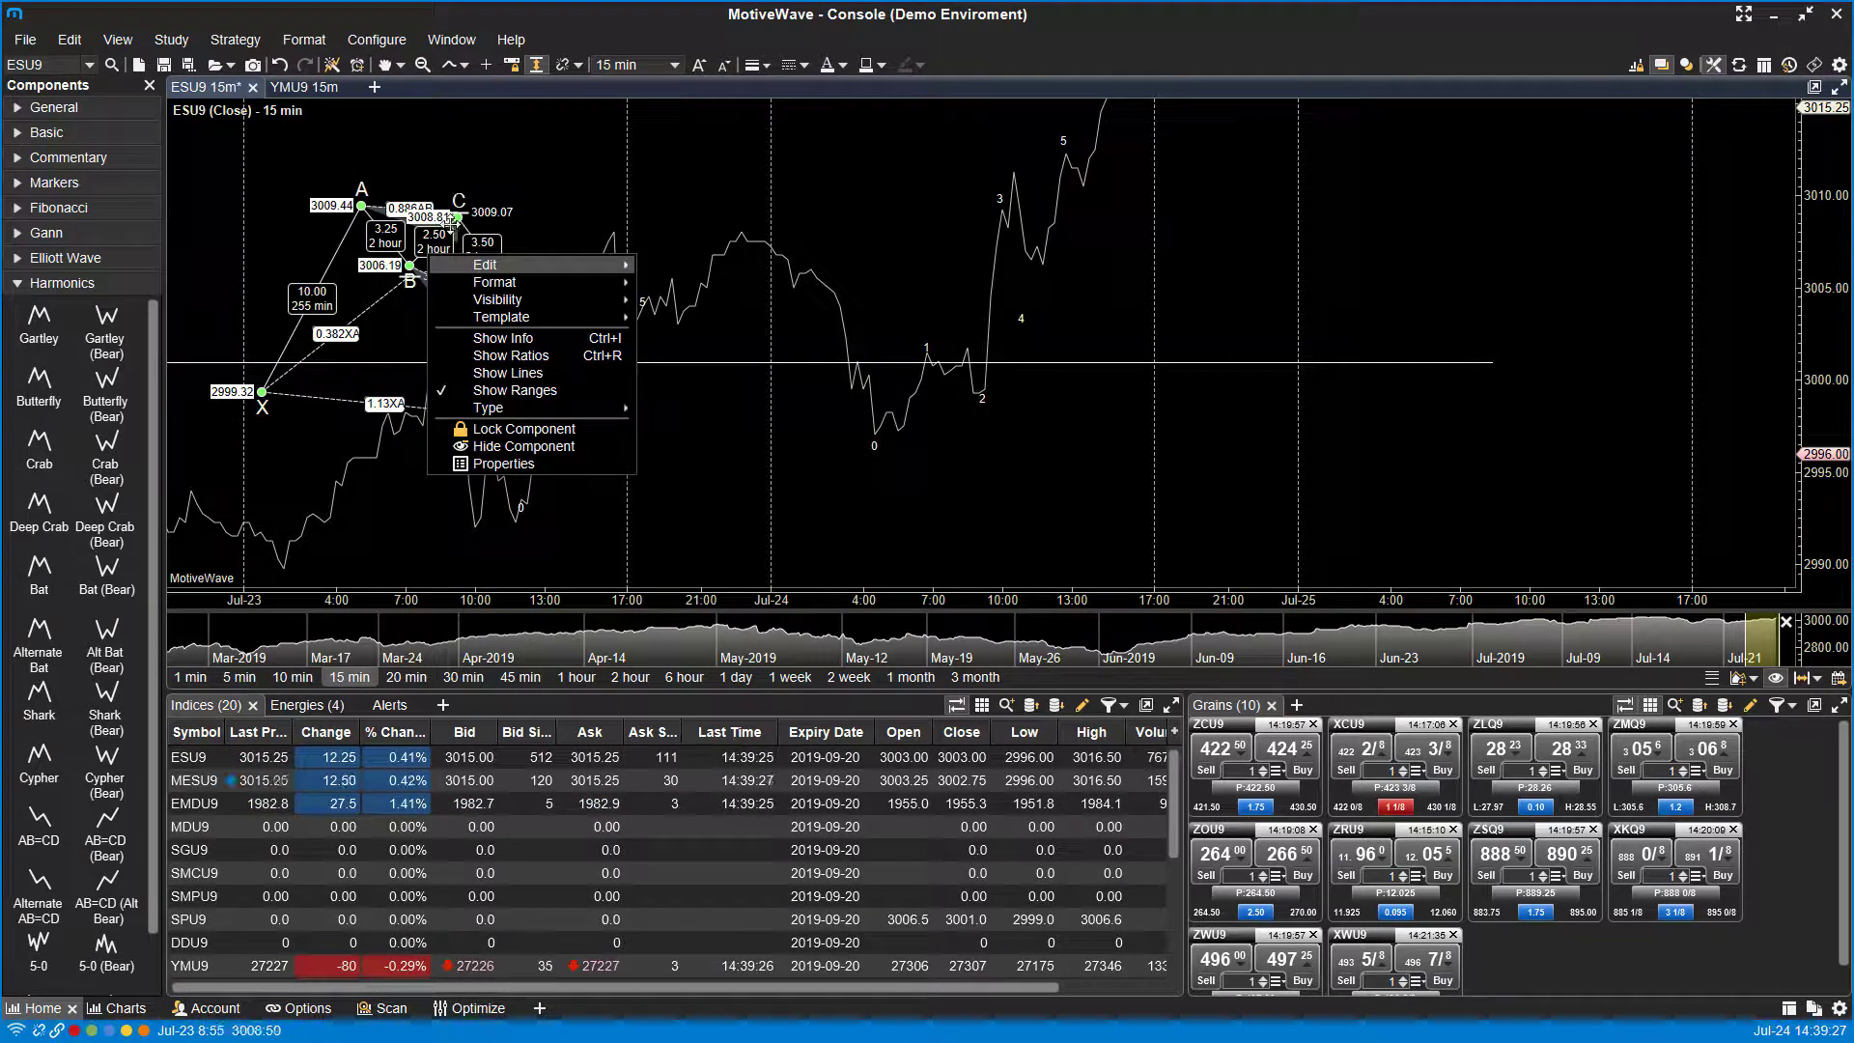
{"action": "mouse_move", "coordinate": [498, 269]}
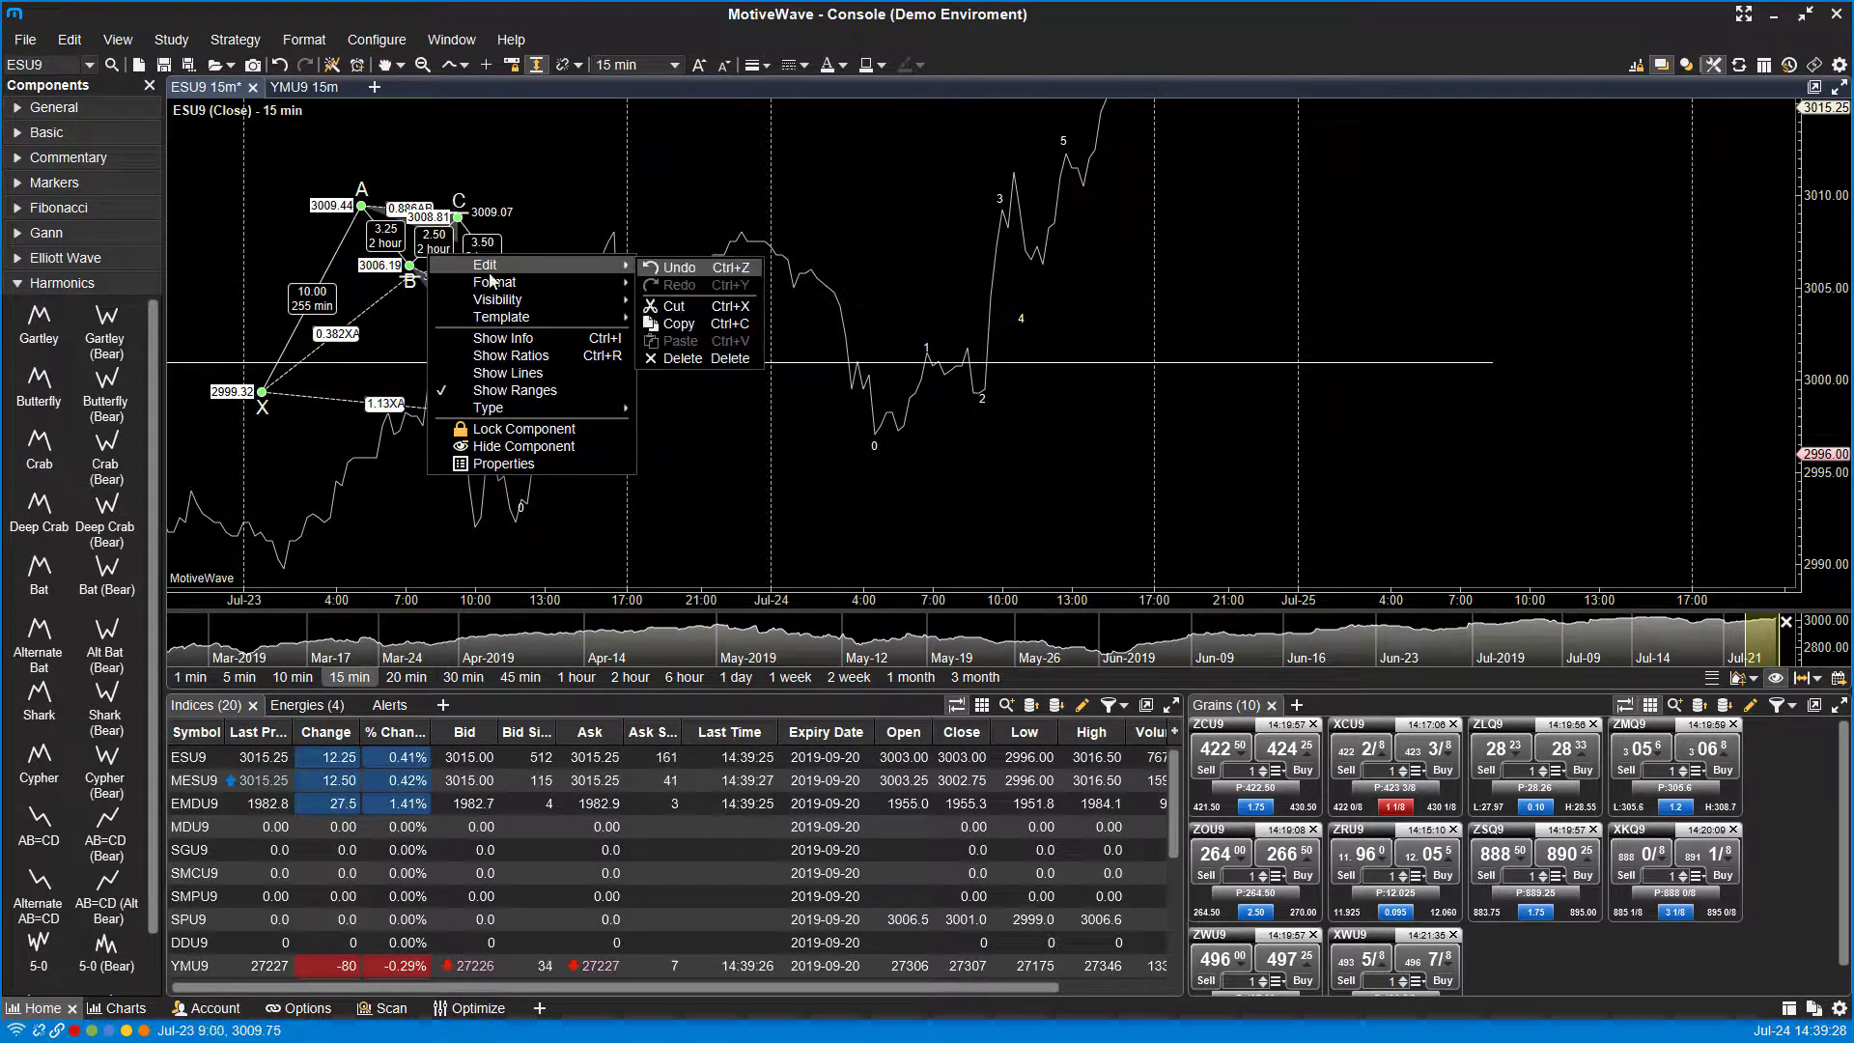
{"action": "left_click", "coordinate": [674, 325]}
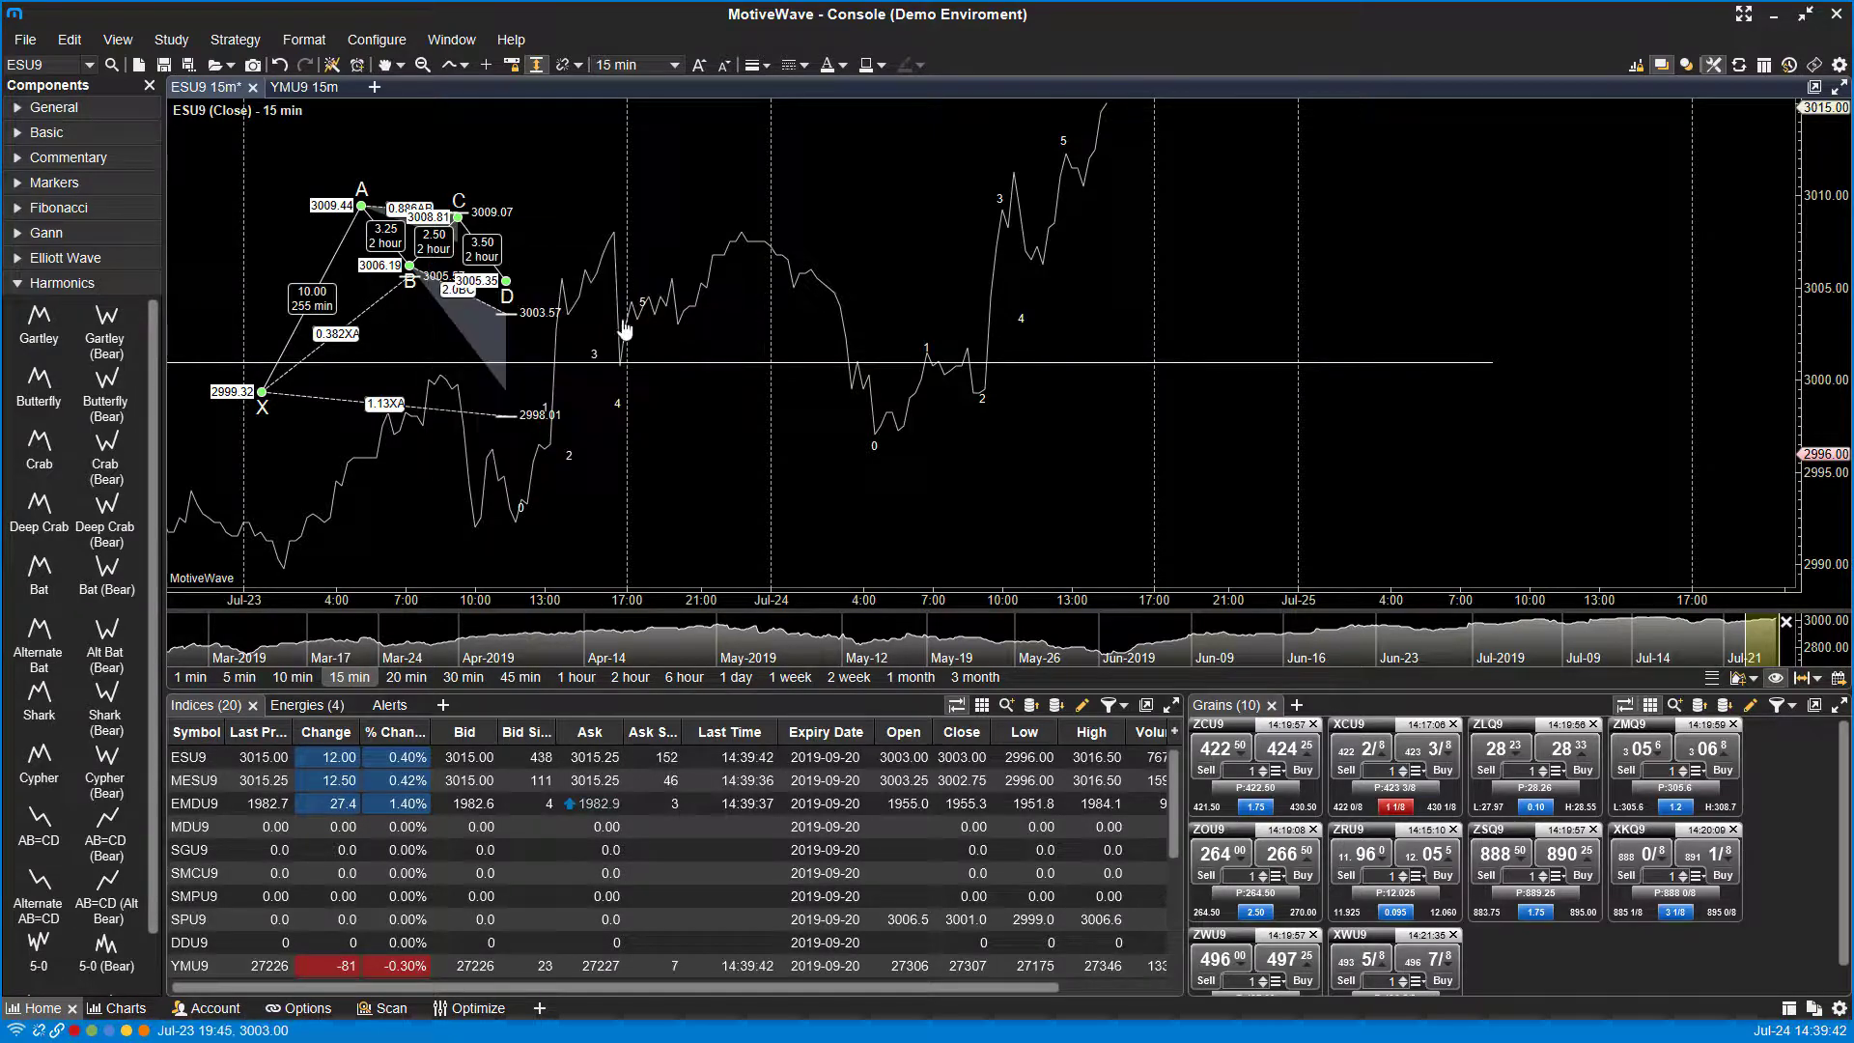
{"action": "key", "text": "Delete"}
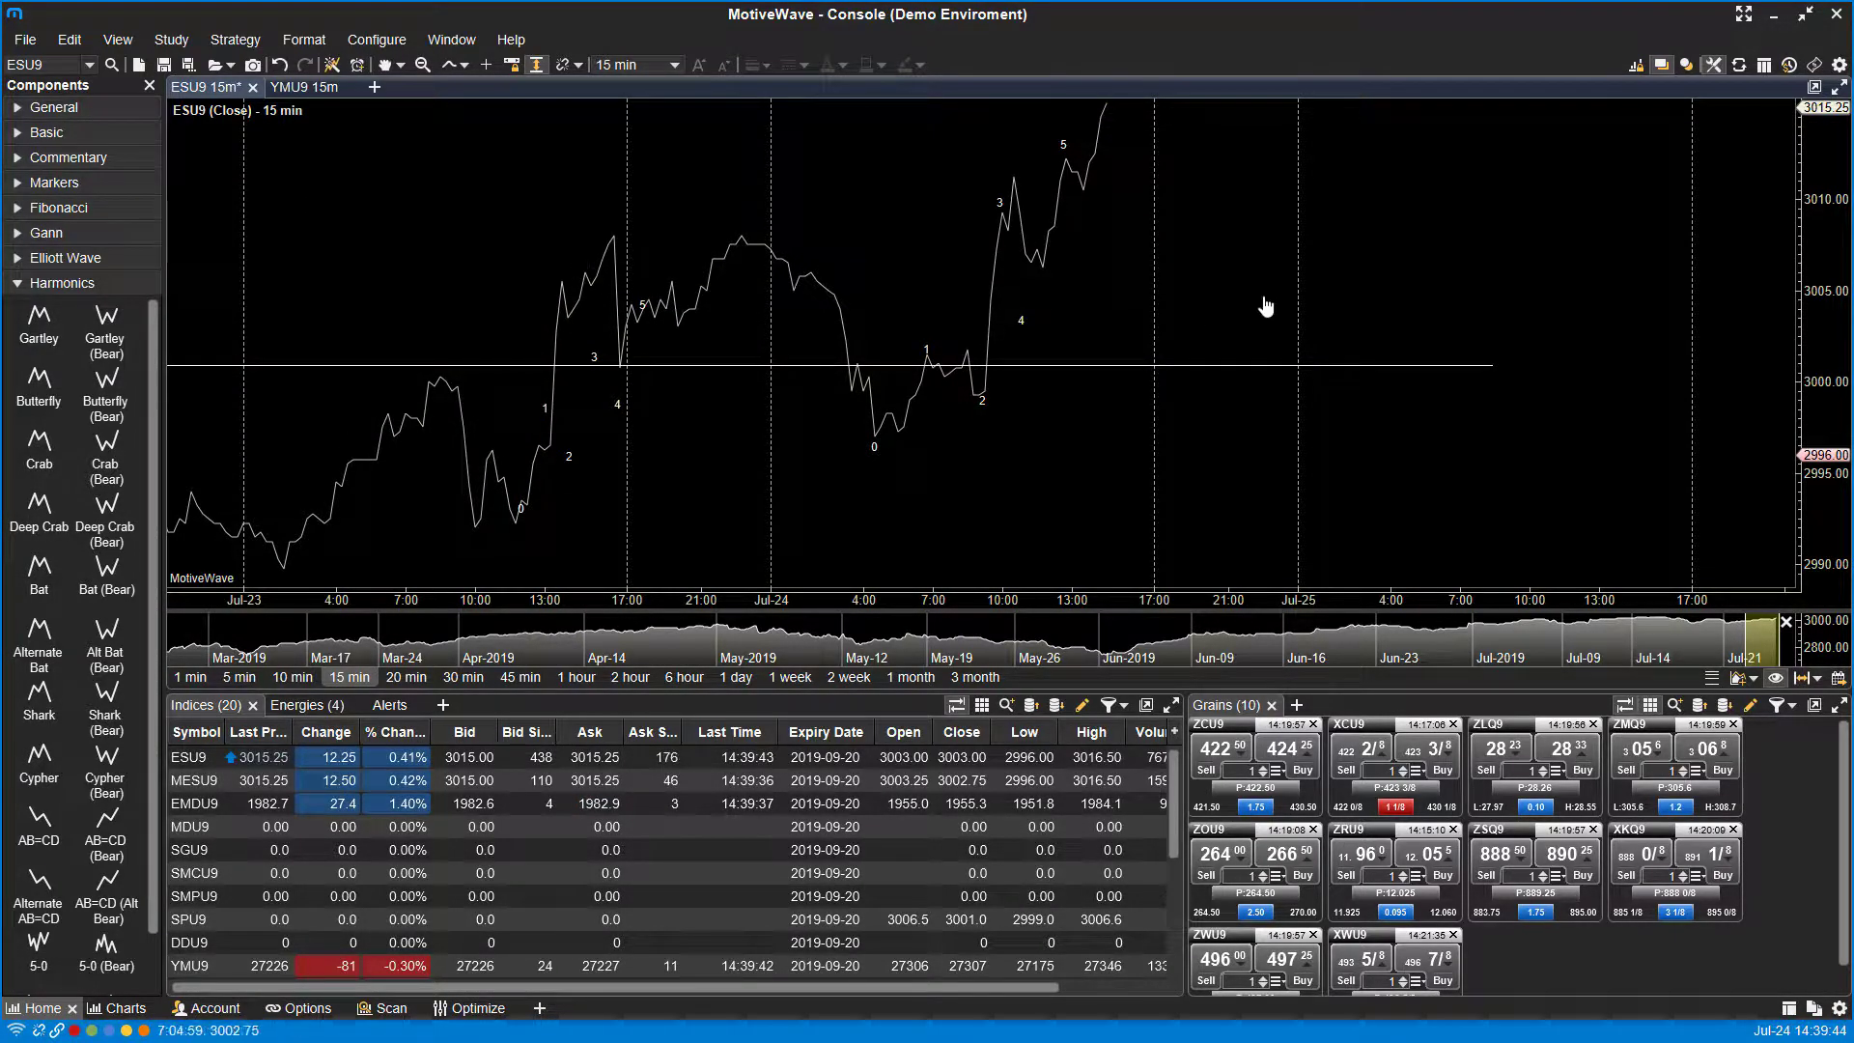
{"action": "key", "text": "ctrl+v"}
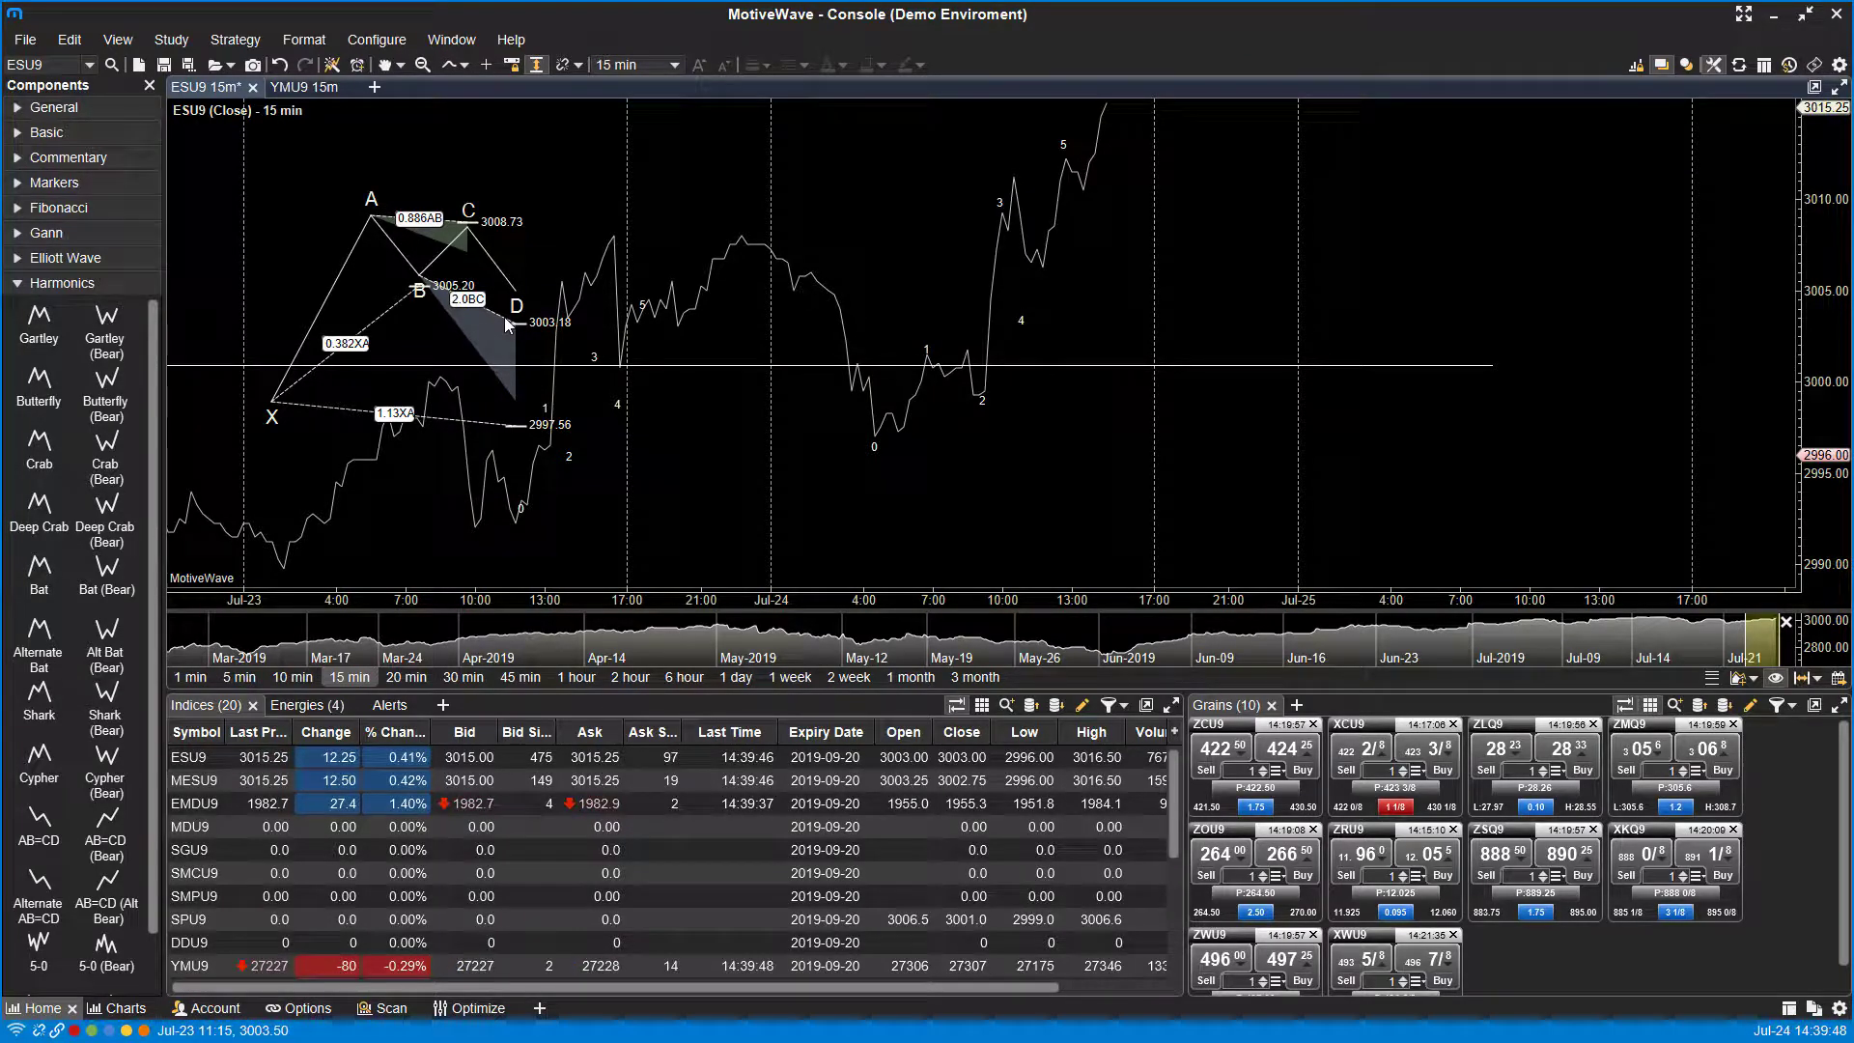
{"action": "left_click_drag", "start_coordinate": [482, 340], "coordinate": [505, 342]}
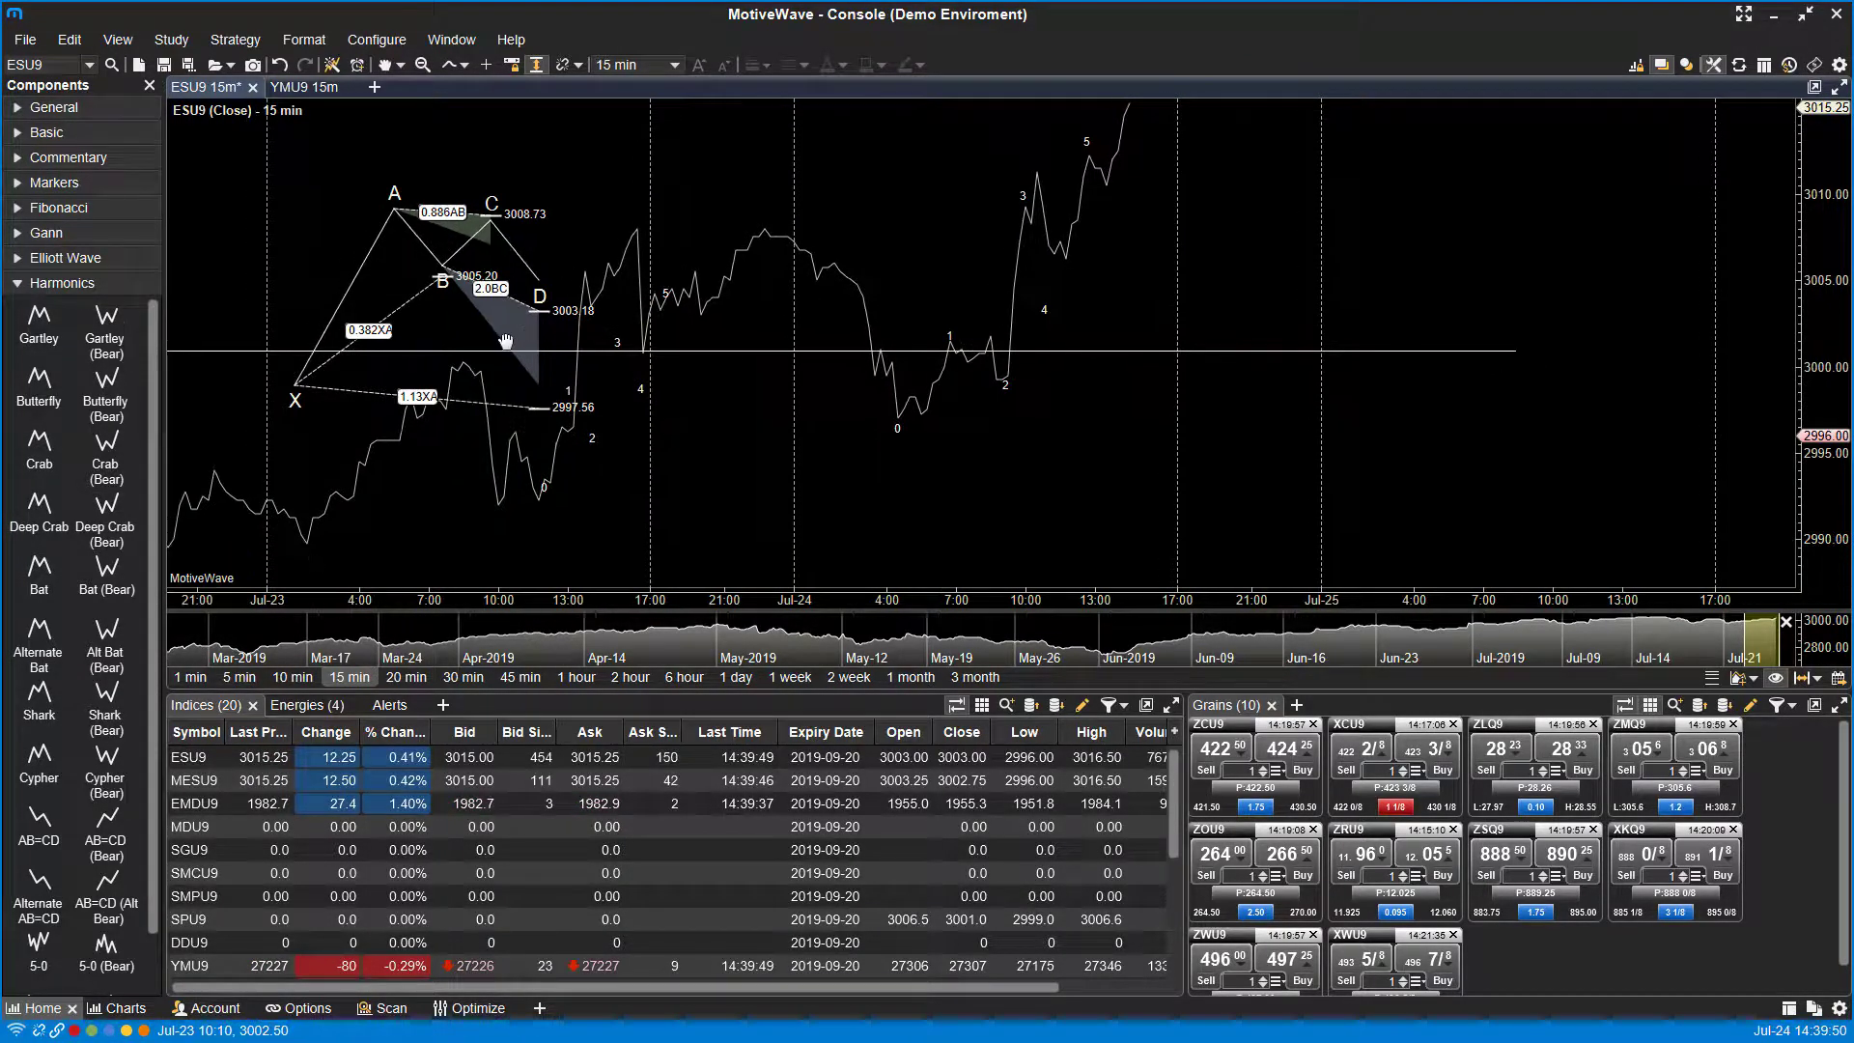
{"action": "left_click", "coordinate": [509, 309]}
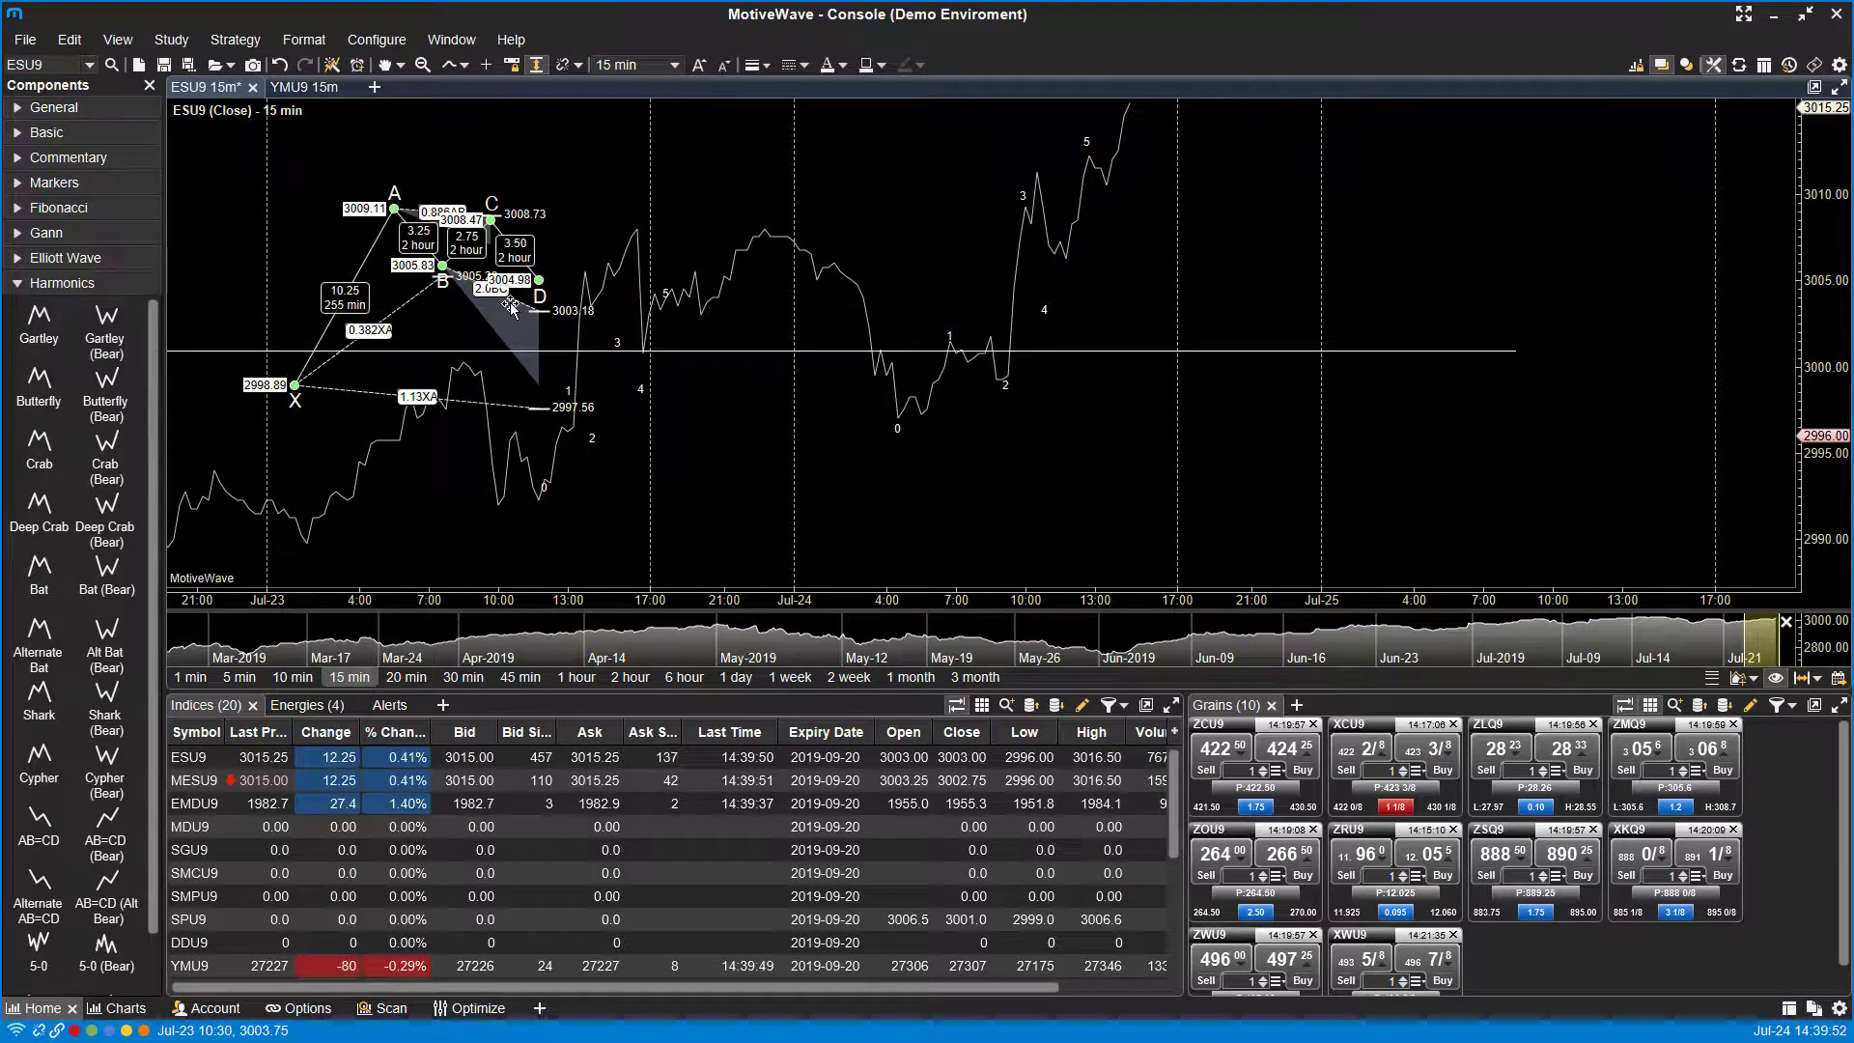
{"action": "key", "text": "Delete"}
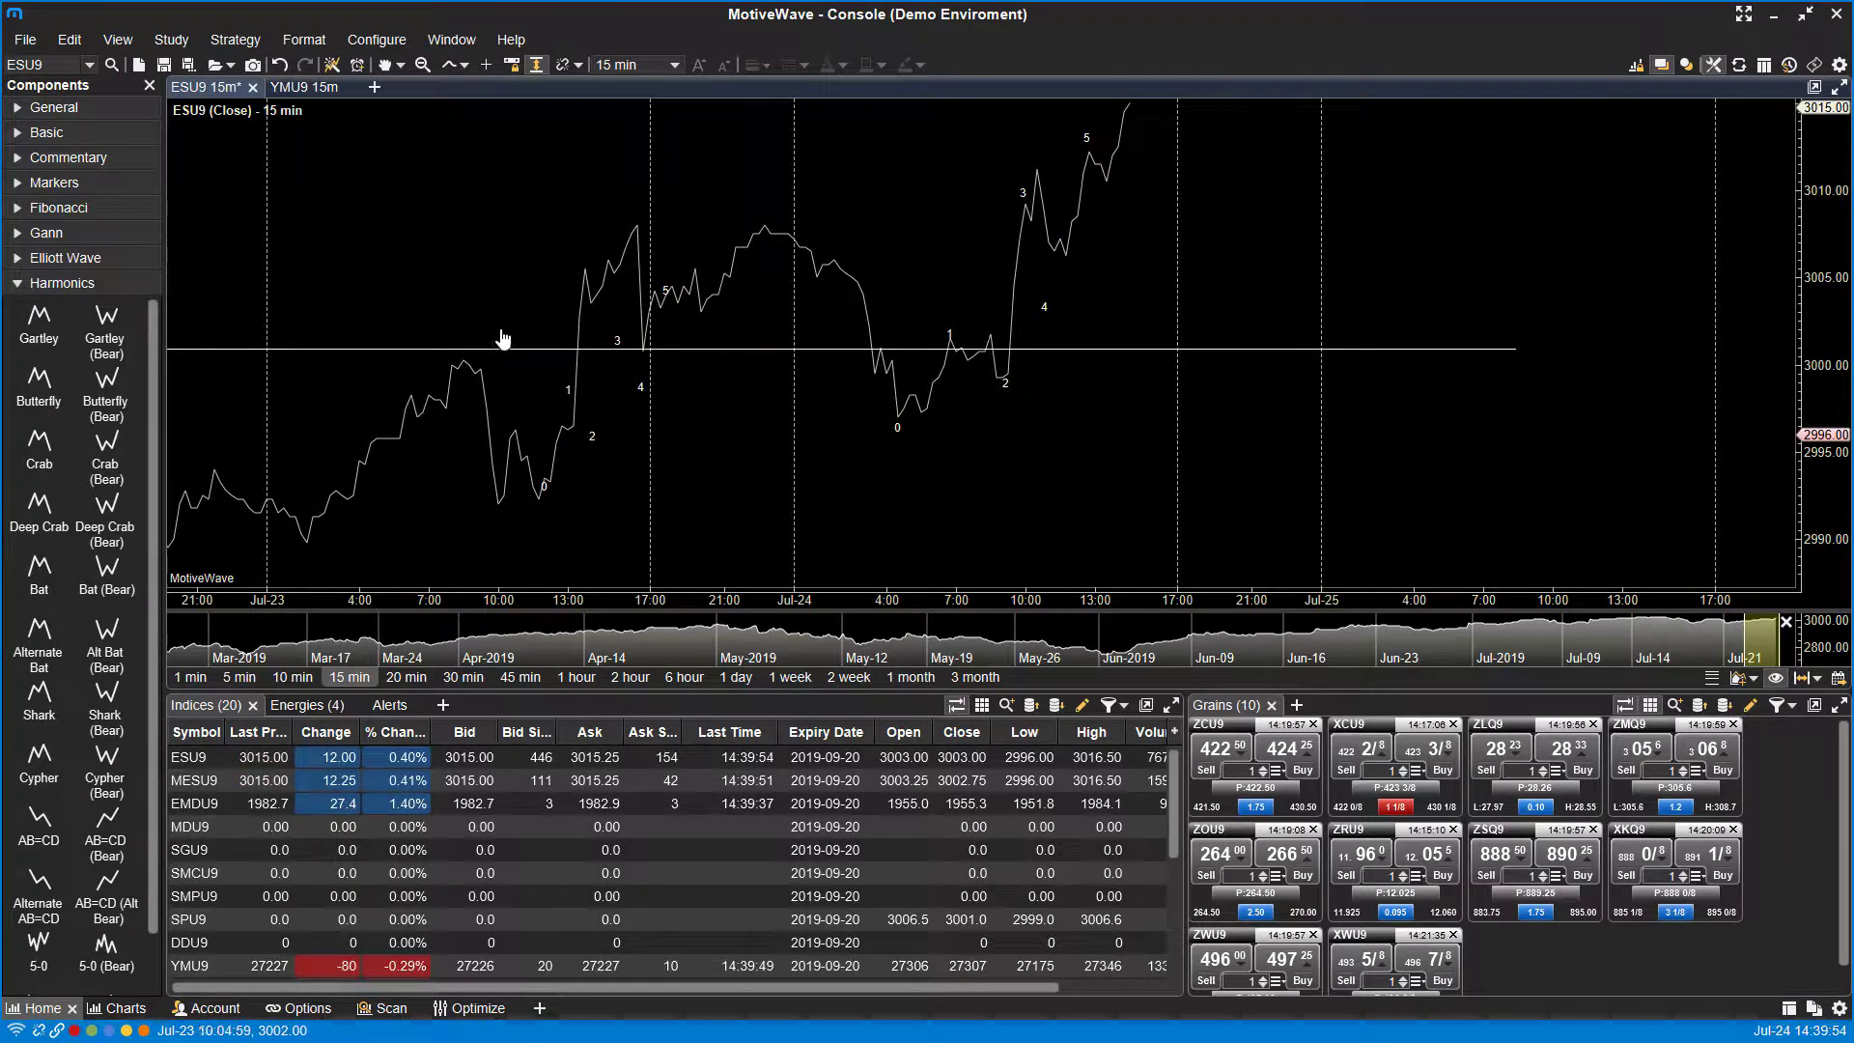
{"action": "key", "text": "ctrl+z"}
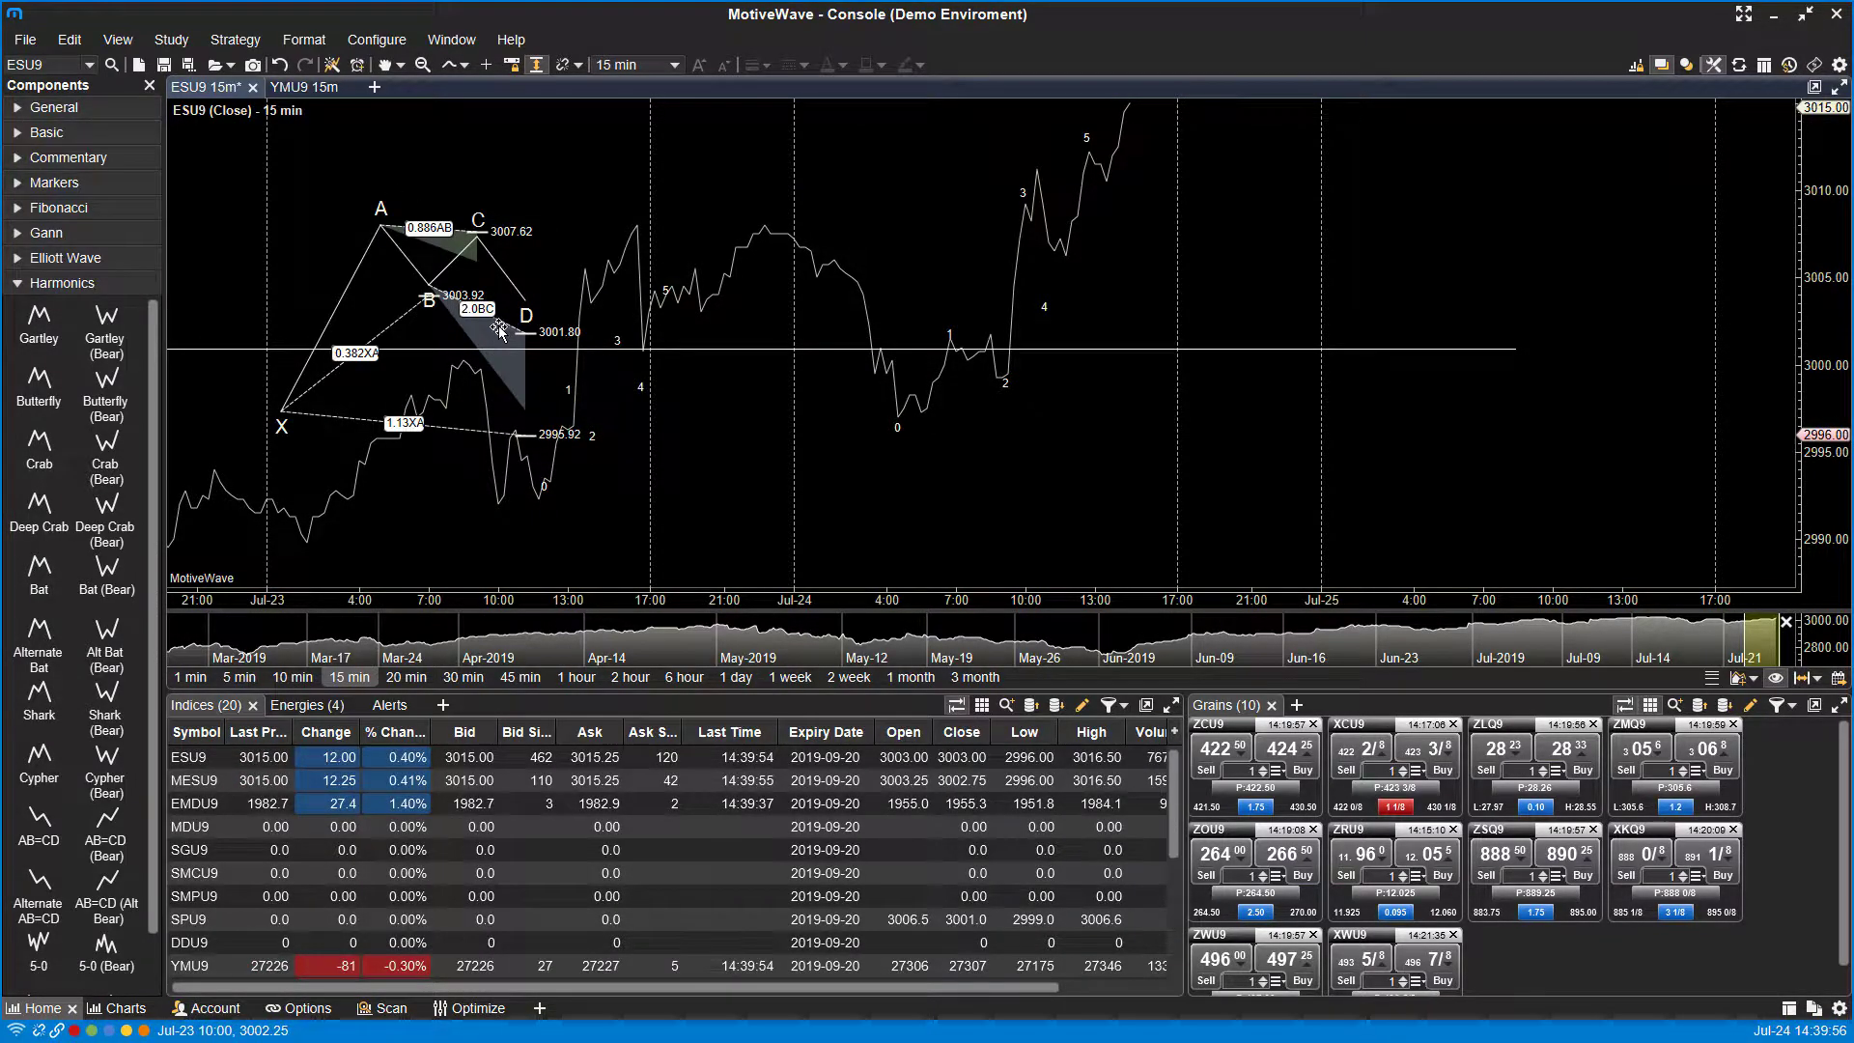
{"action": "right_click", "coordinate": [499, 329]}
{"action": "key", "text": "Escape"}
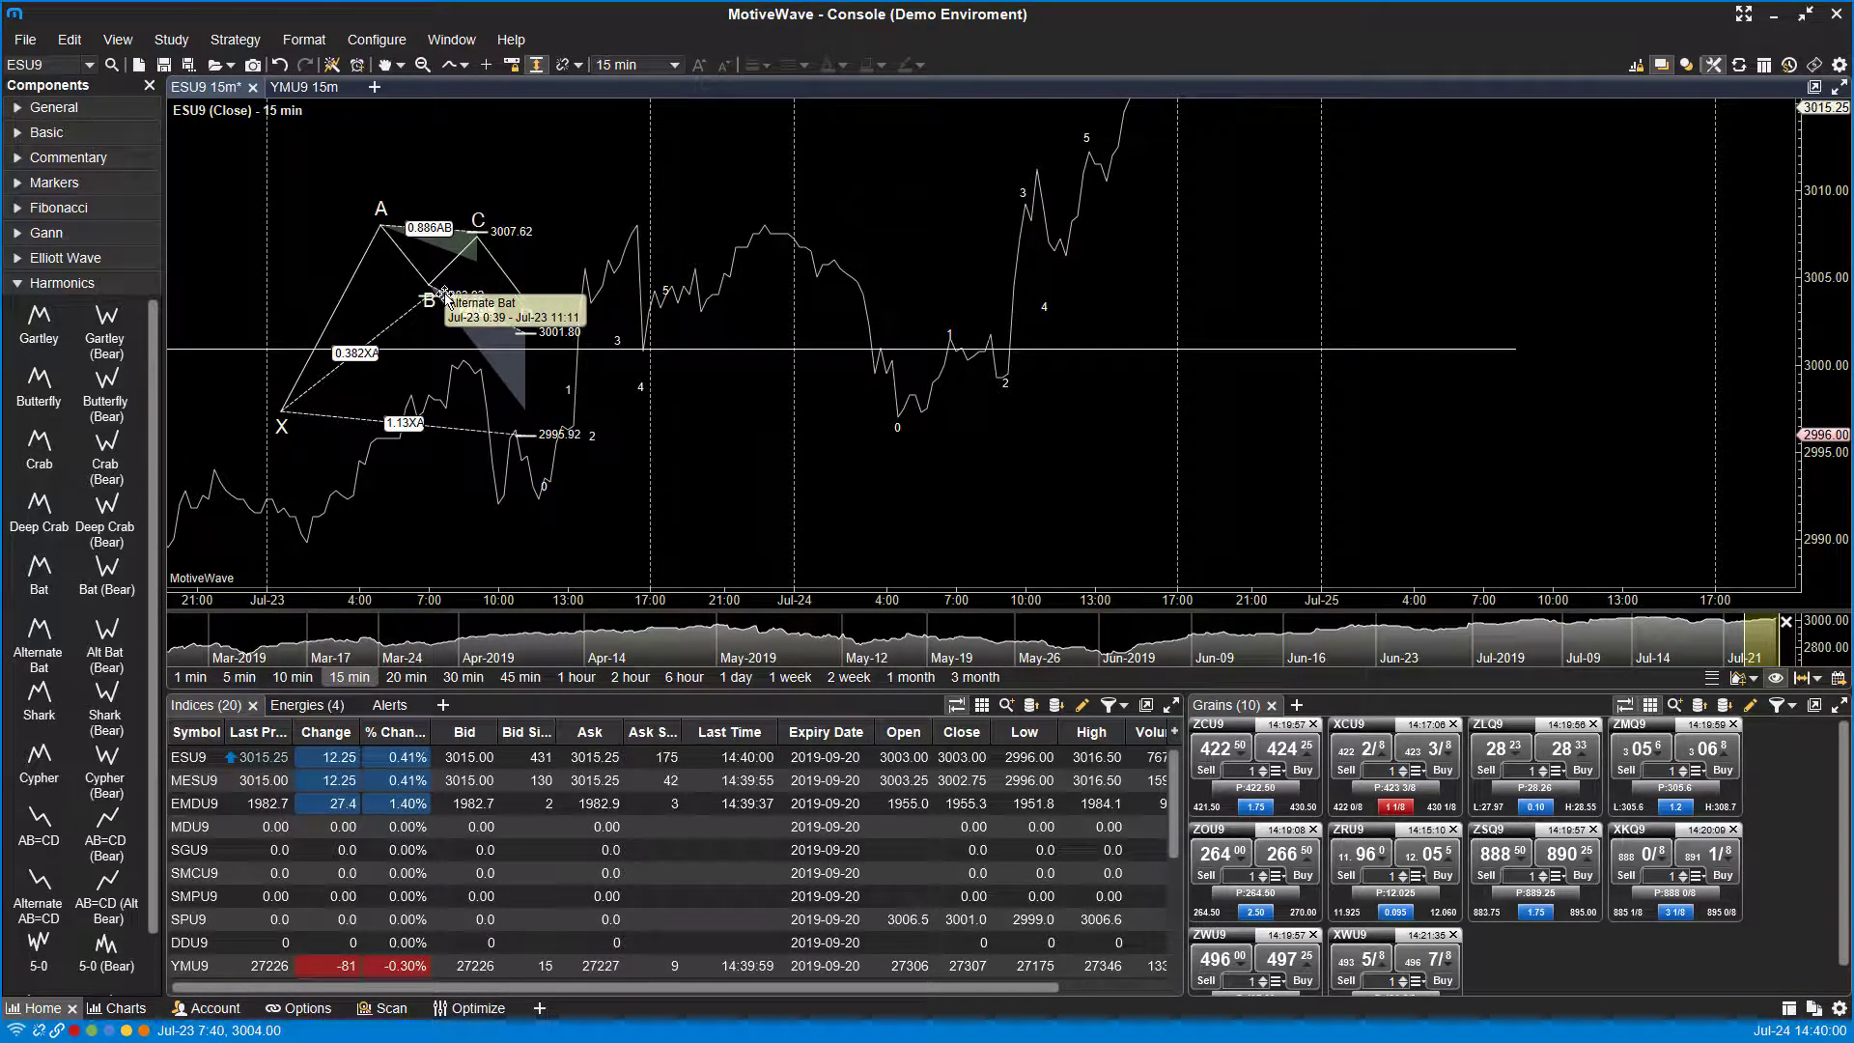
Select the Alternate Bat pattern and browse its Visibility, Format and Type context submenus
{"action": "left_click", "coordinate": [446, 296]}
{"action": "right_click", "coordinate": [445, 296]}
{"action": "mouse_move", "coordinate": [524, 345]}
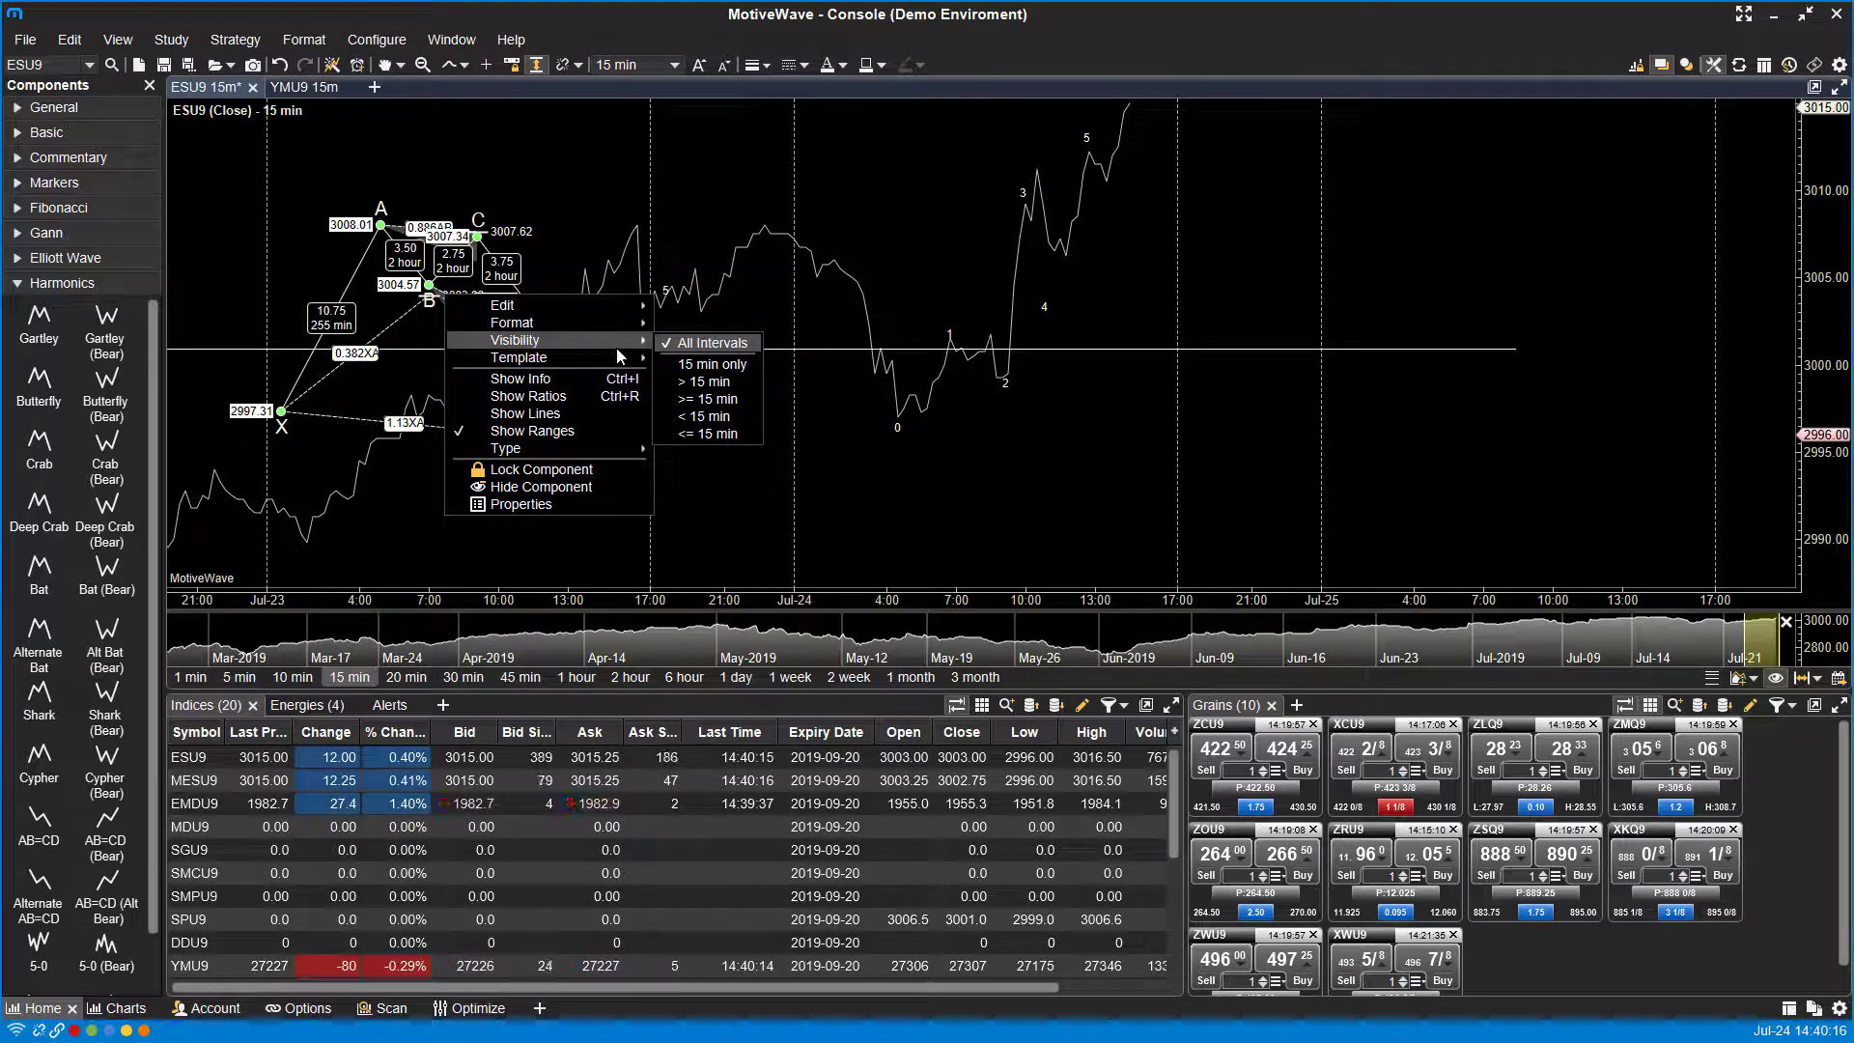
{"action": "mouse_move", "coordinate": [598, 327]}
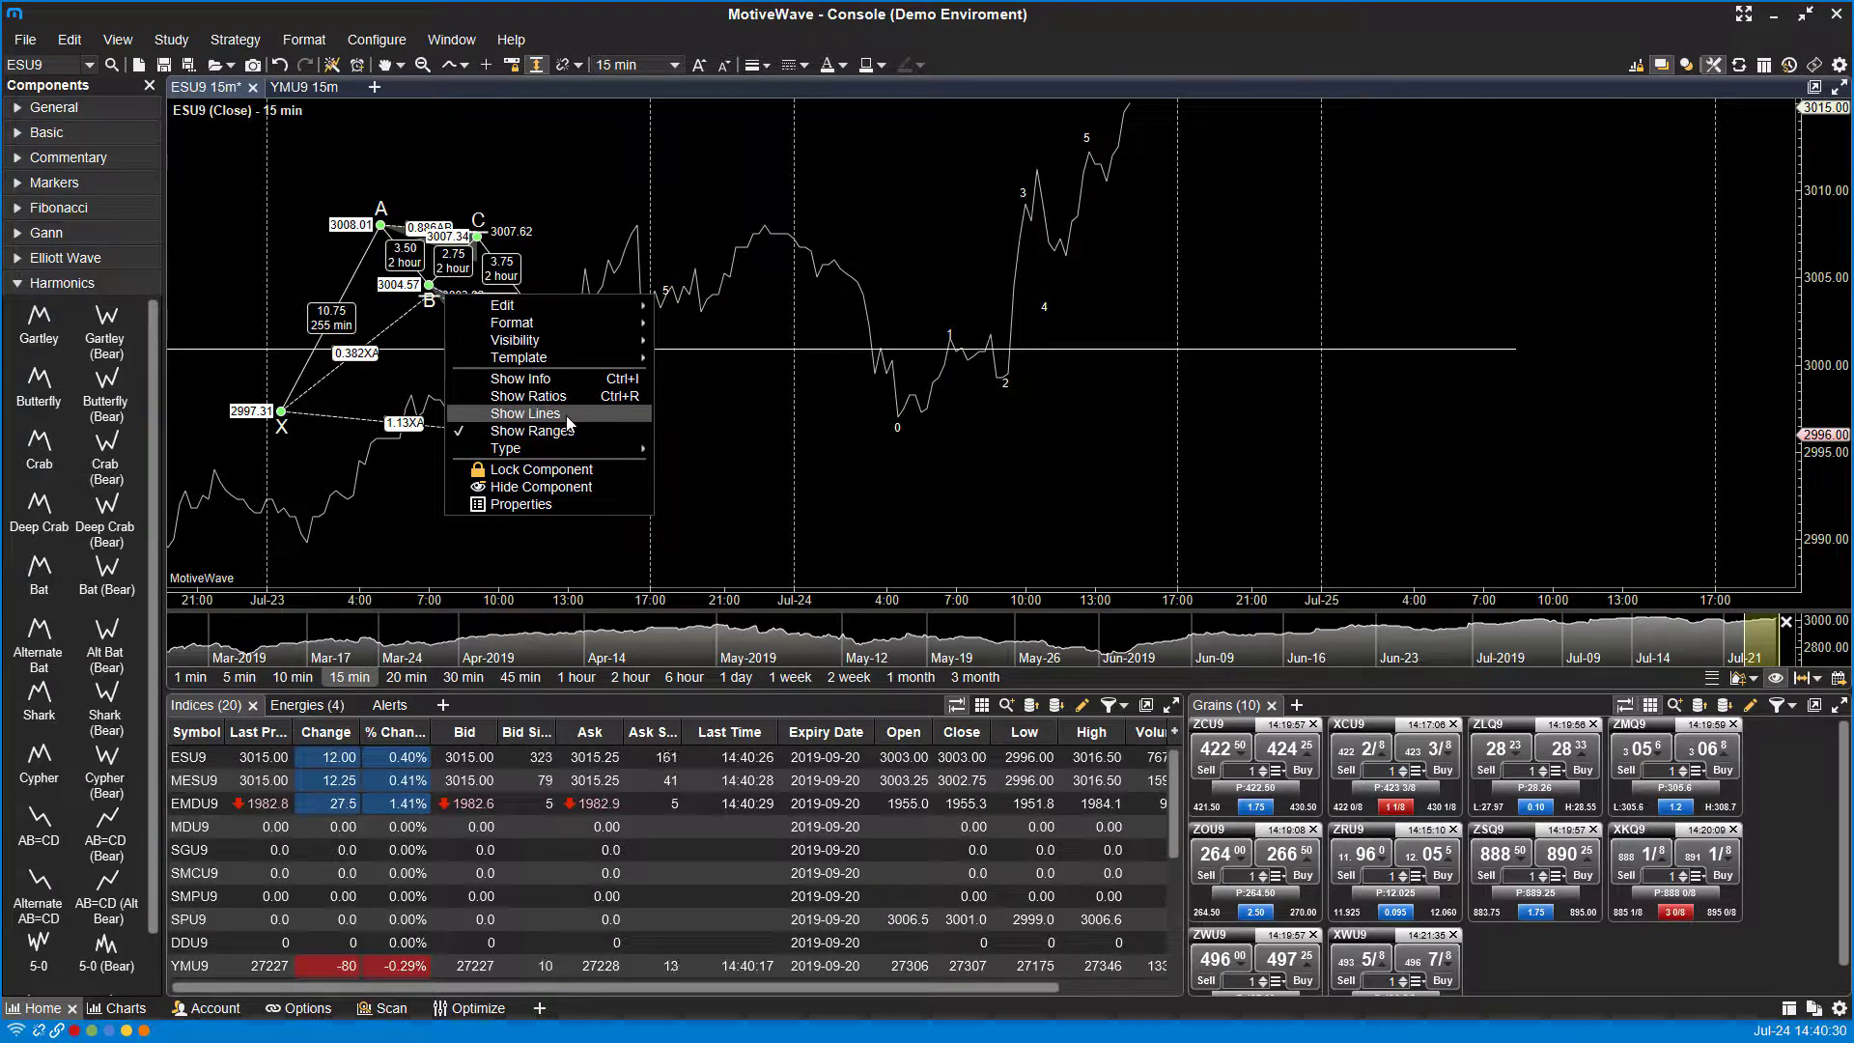
{"action": "mouse_move", "coordinate": [524, 454]}
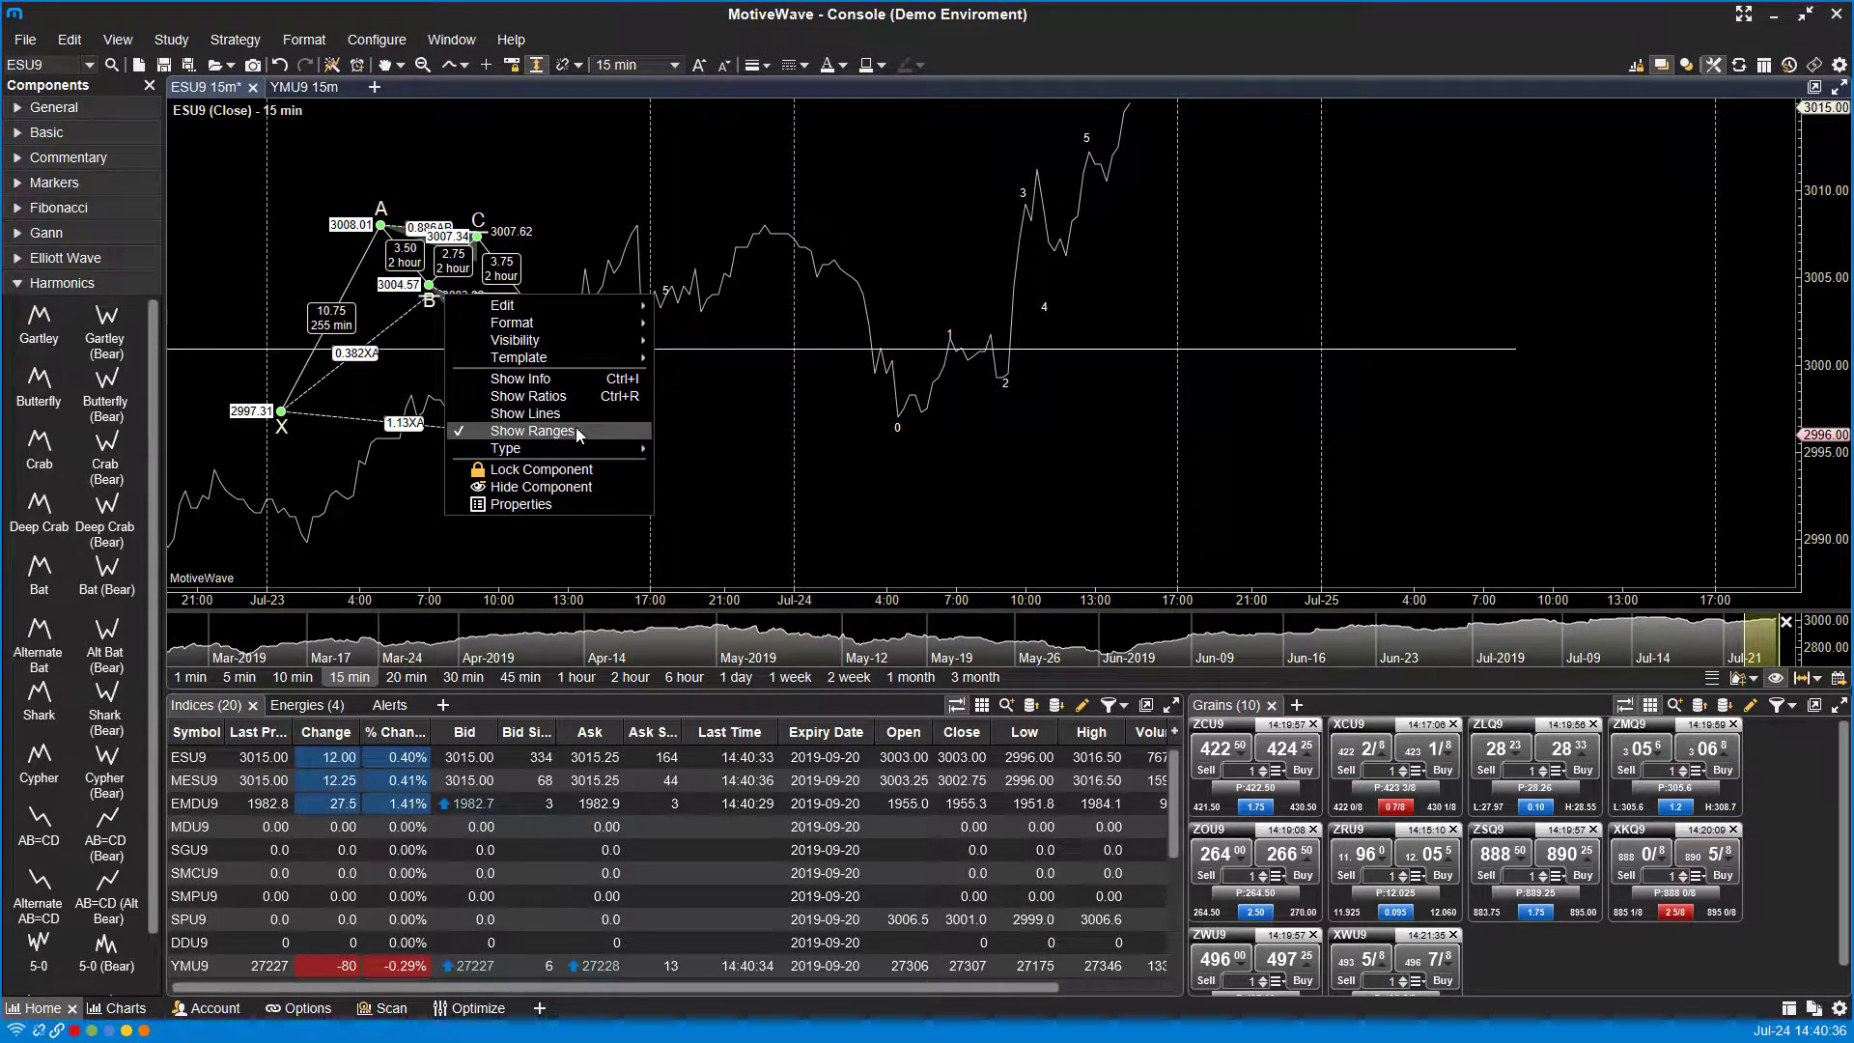
Hide the Alternate Bat pattern with Hide Component
{"action": "left_click", "coordinate": [542, 488]}
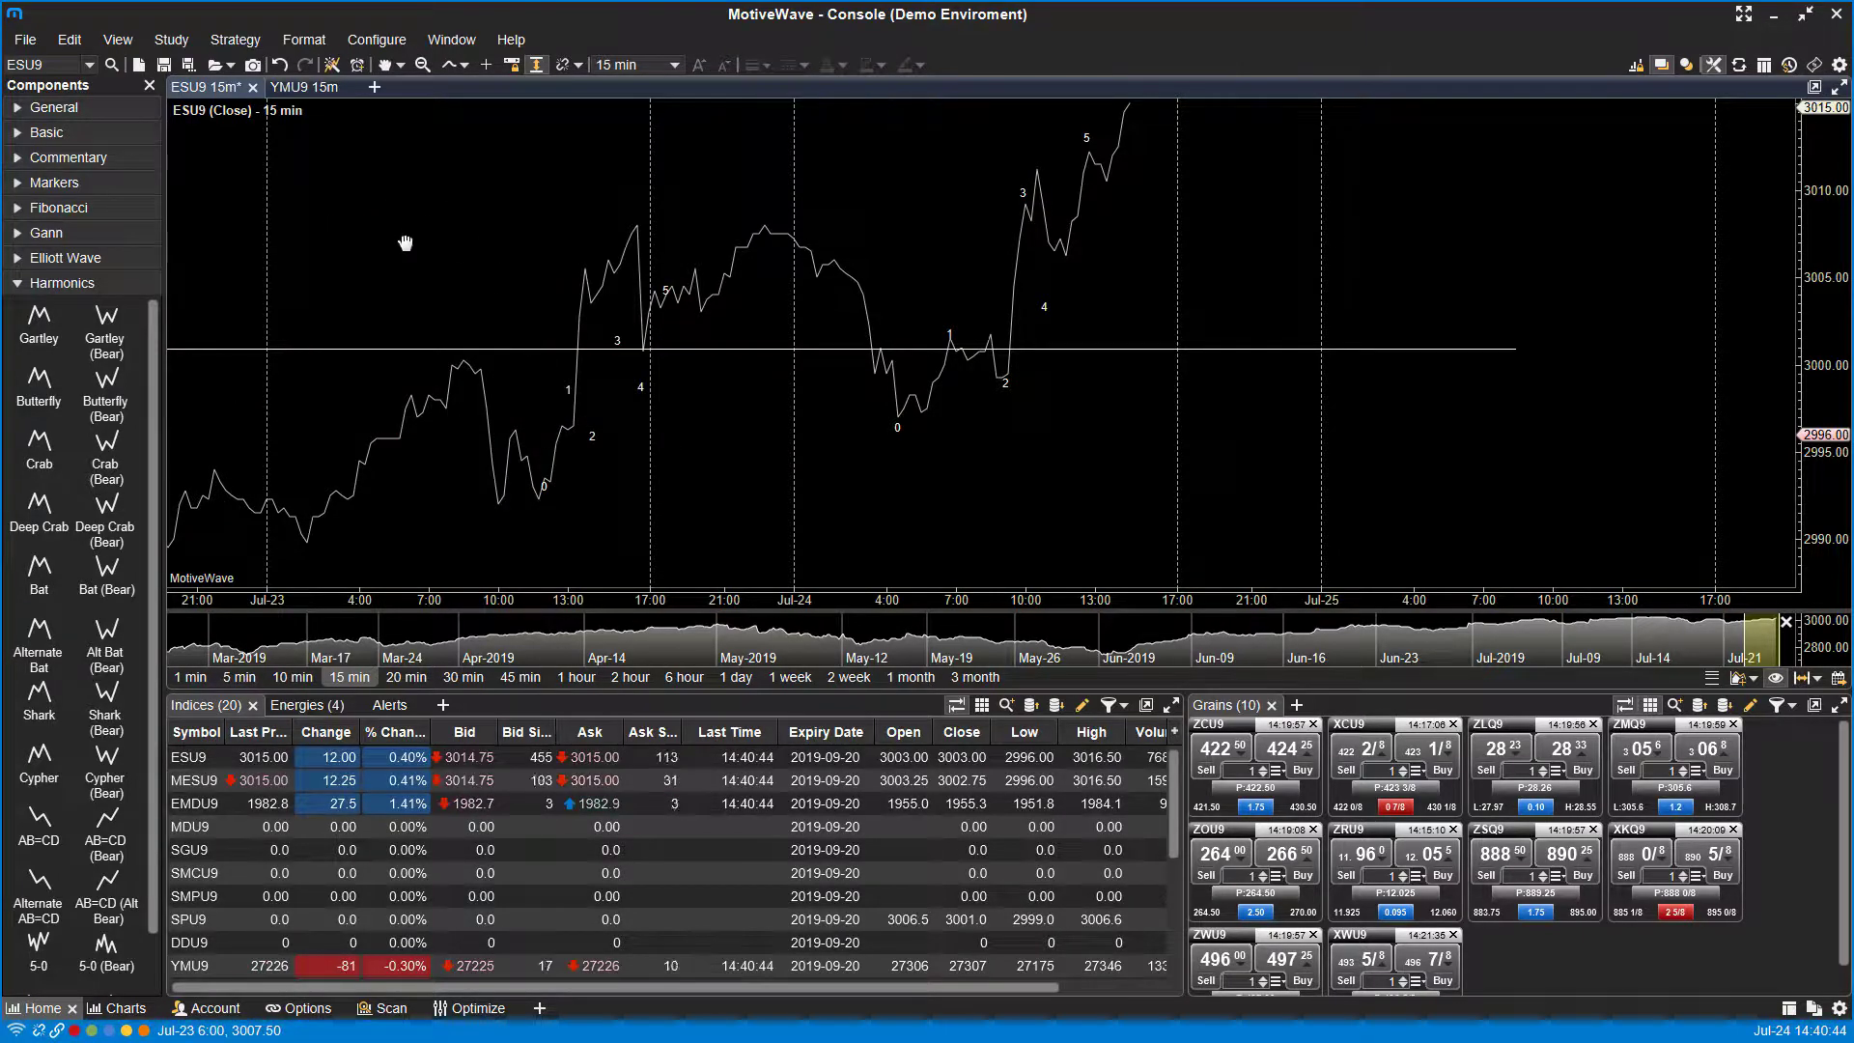
{"action": "right_click", "coordinate": [436, 282]}
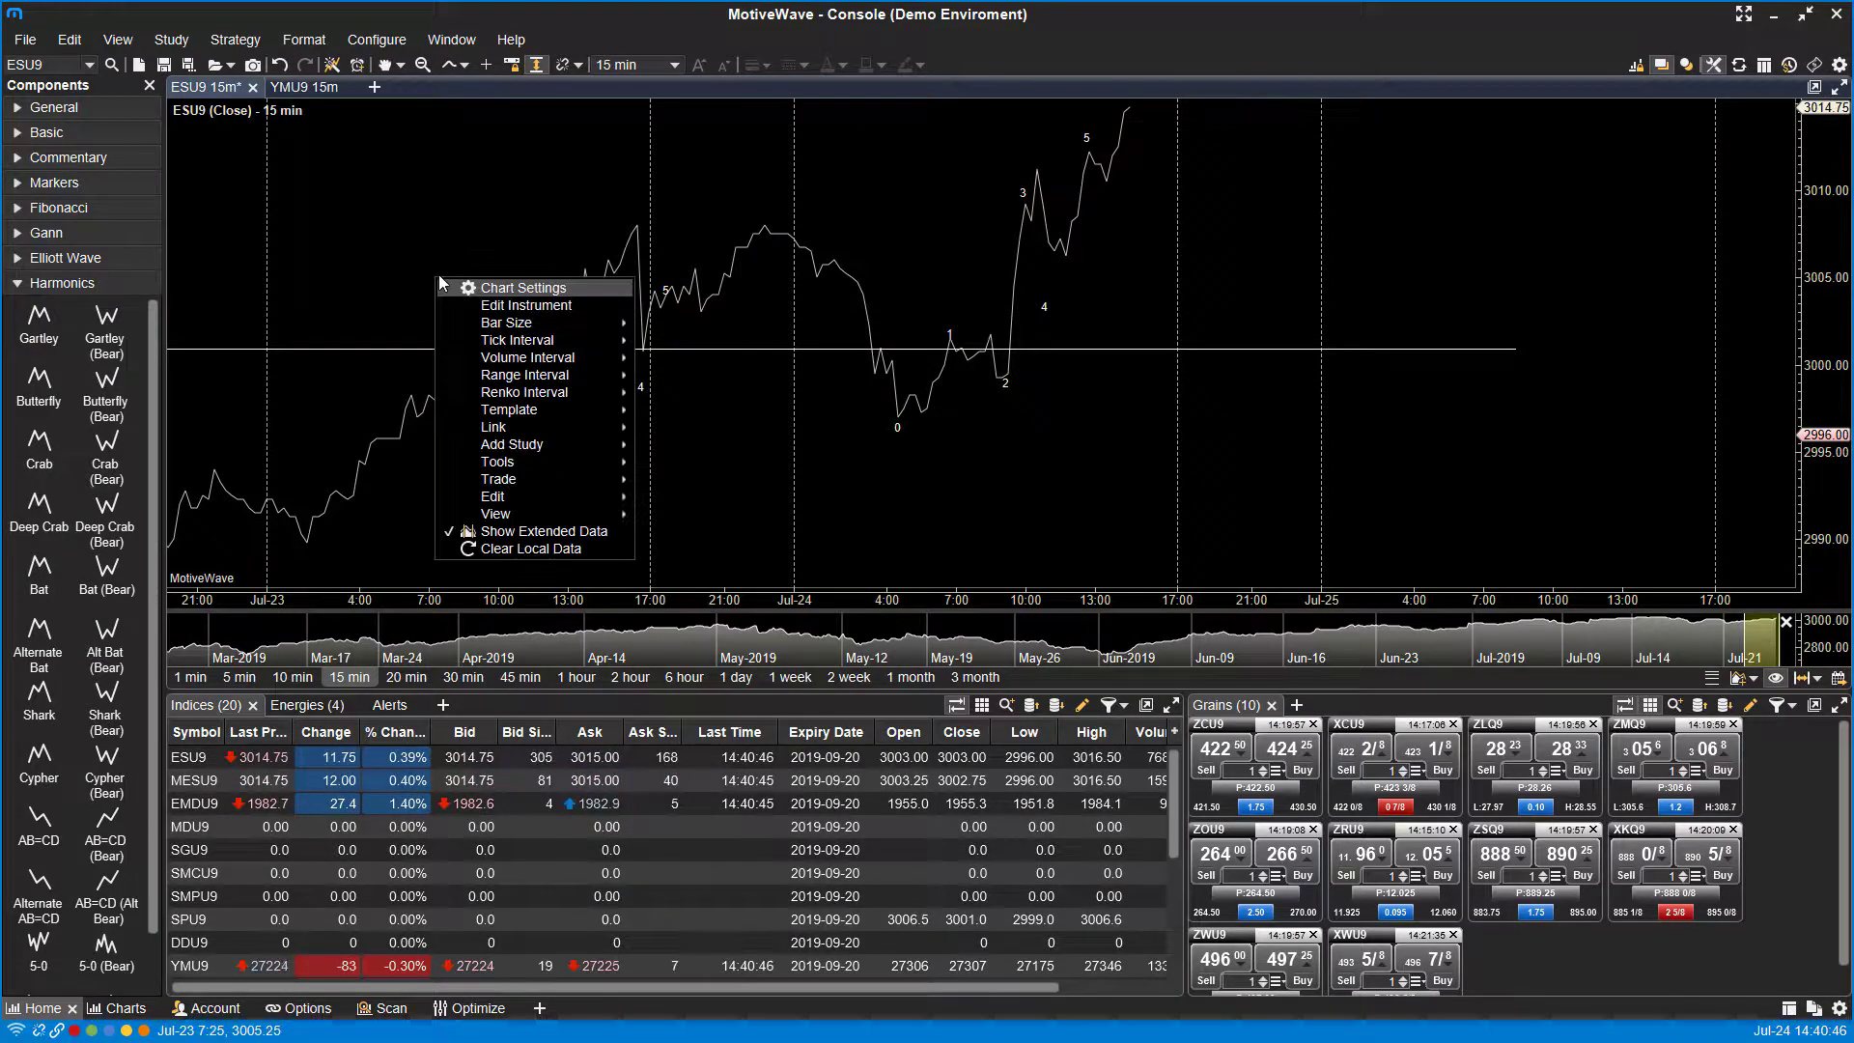
{"action": "left_click", "coordinate": [396, 249]}
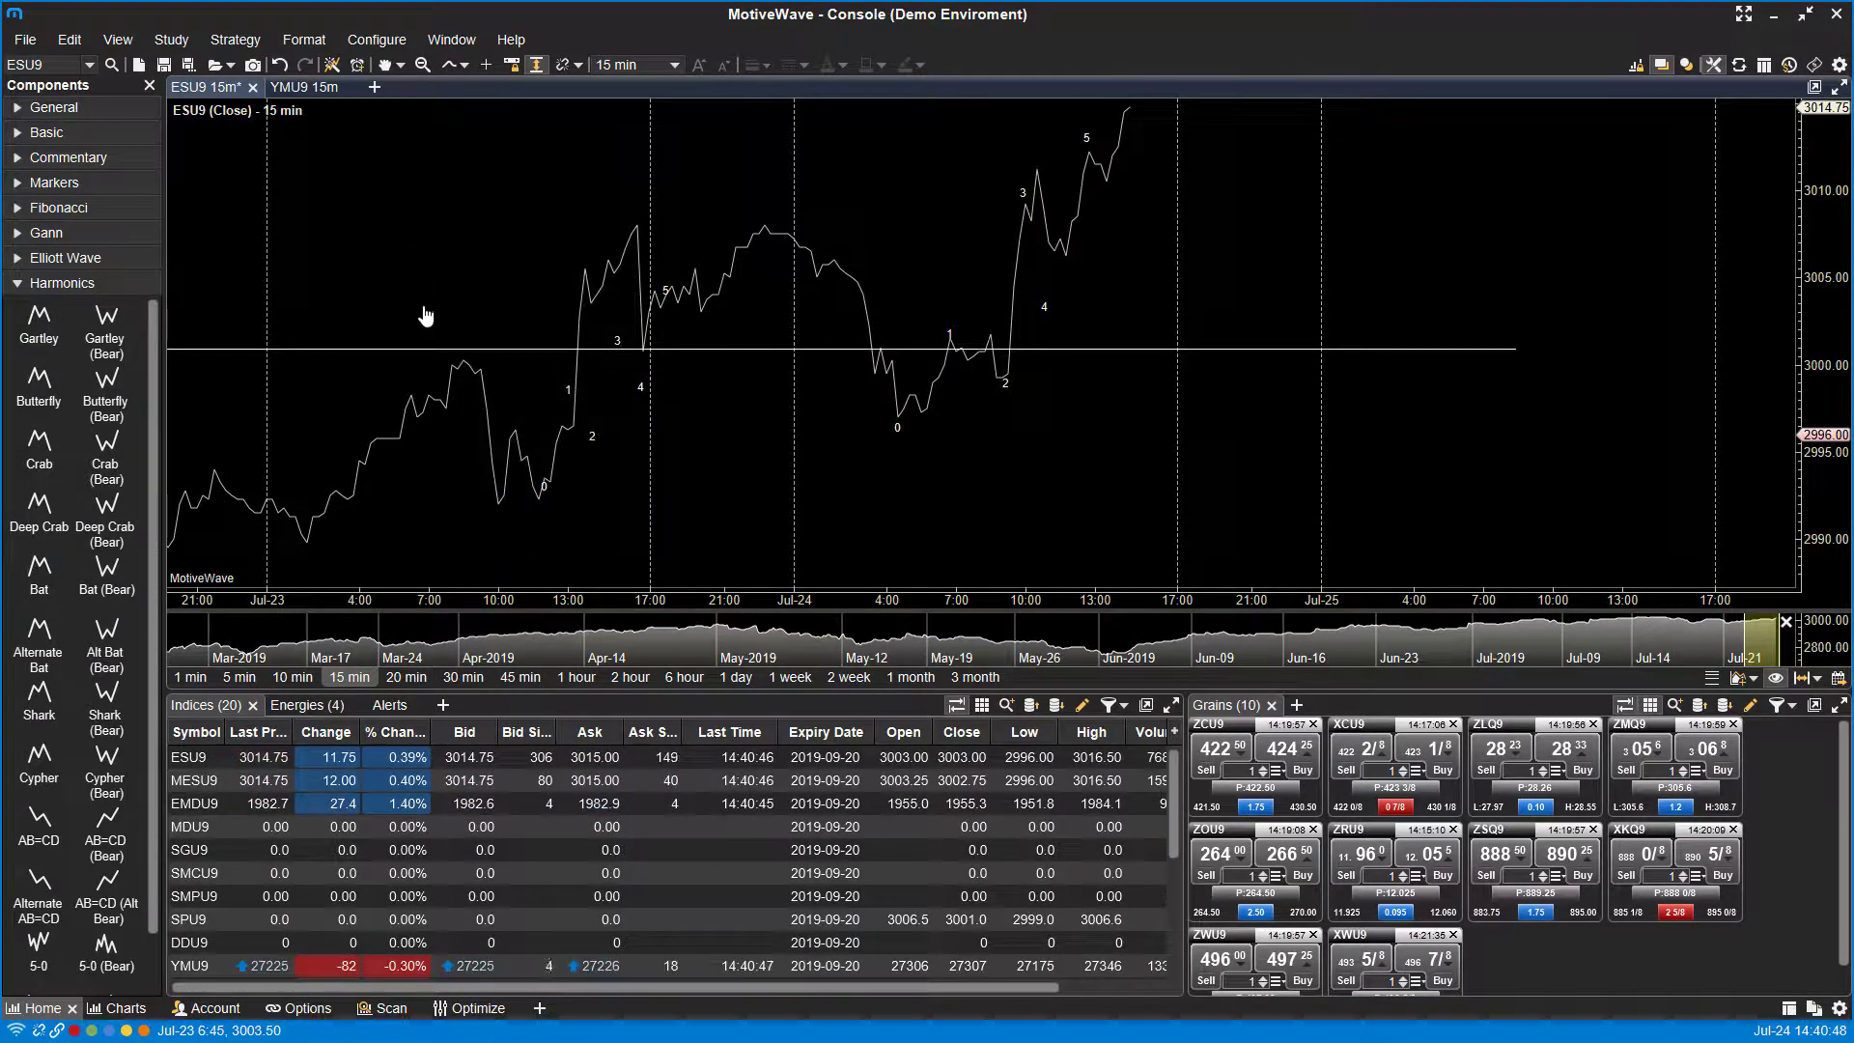
Add a Gartley pattern from the chart menu and move it onto the Jul-23 morning swing
{"action": "right_click", "coordinate": [424, 309]}
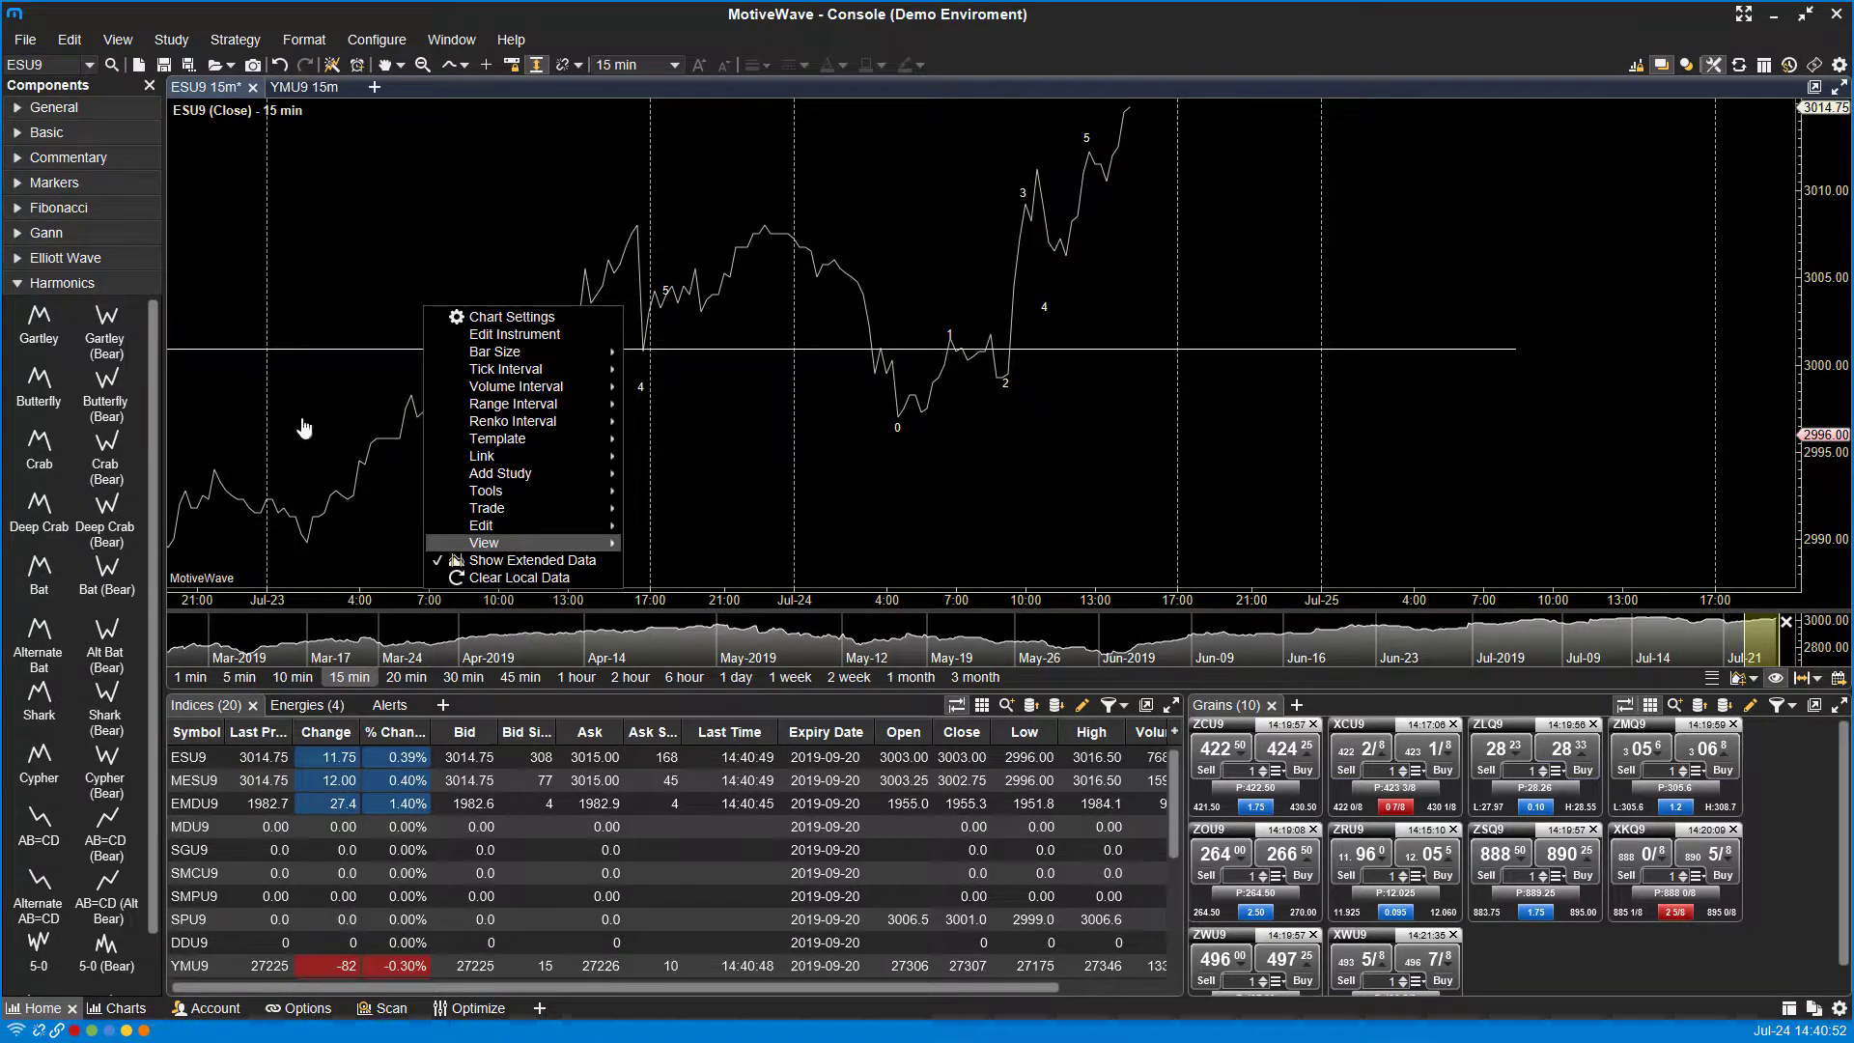
{"action": "left_click", "coordinate": [382, 194]}
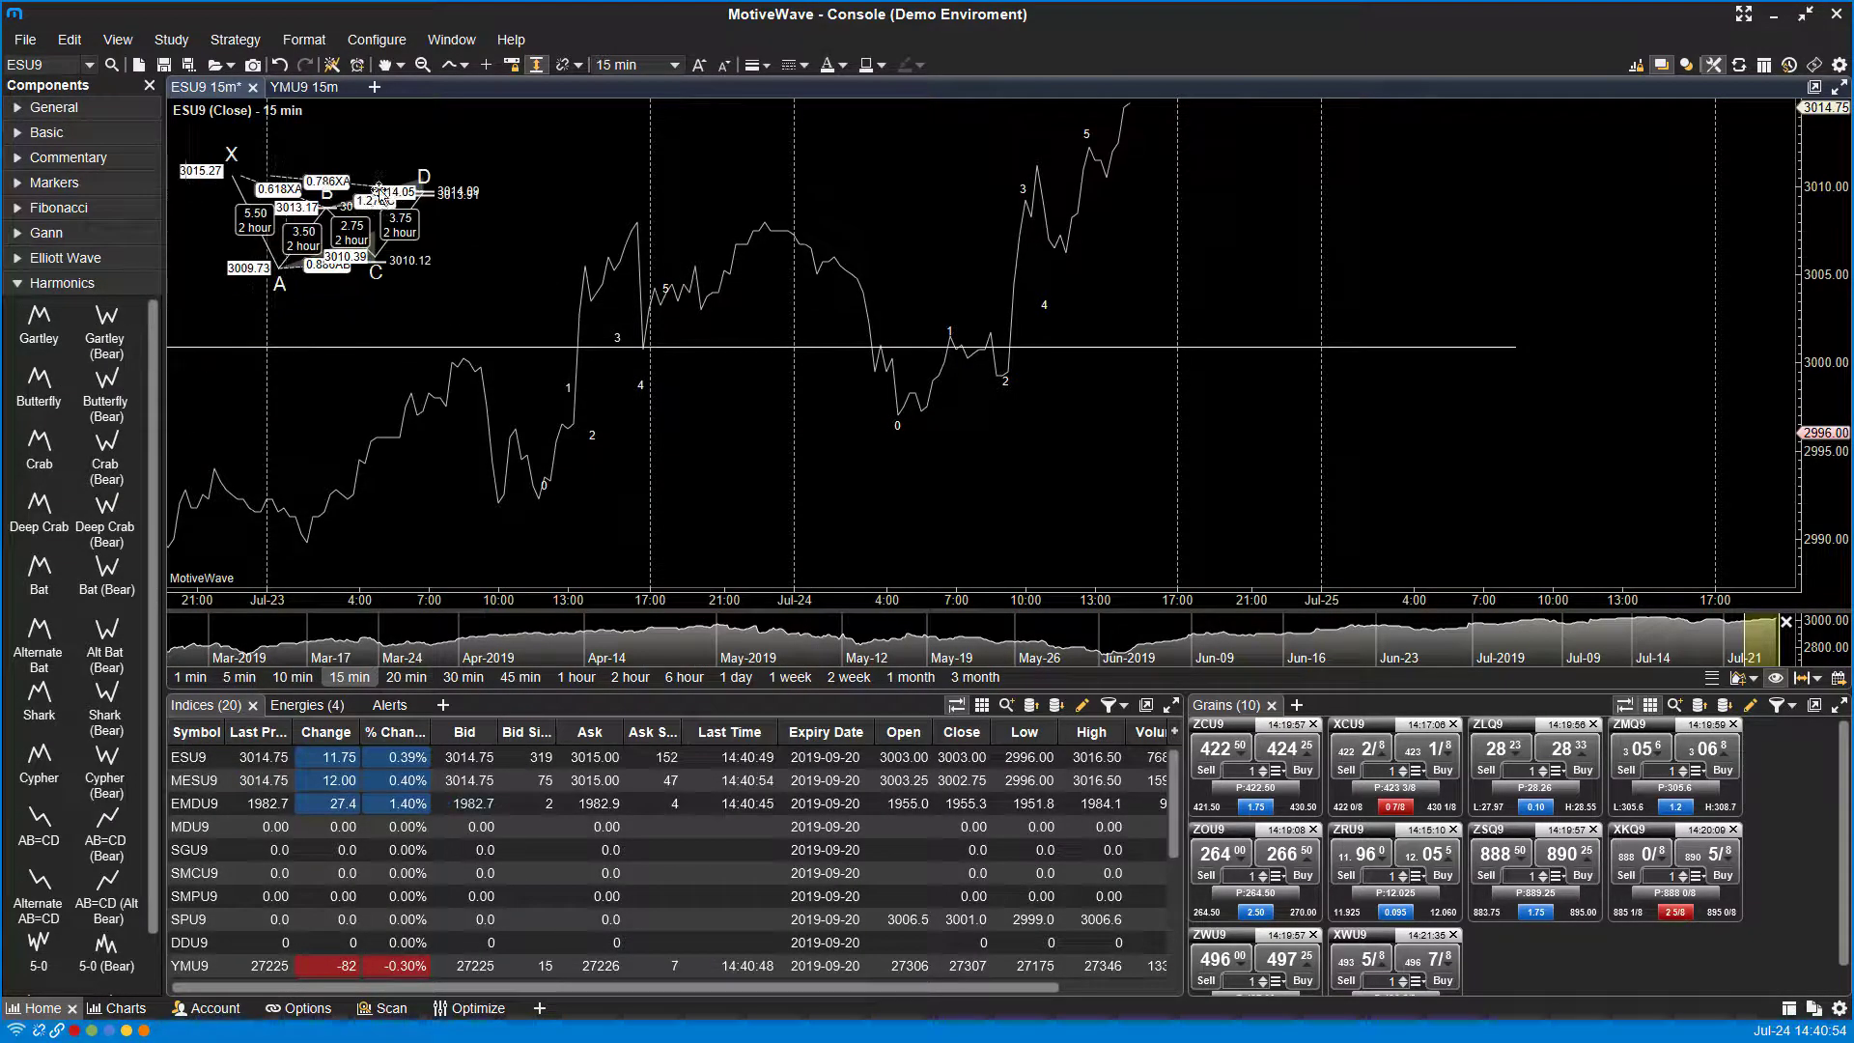
{"action": "left_click_drag", "start_coordinate": [381, 193], "coordinate": [532, 219]}
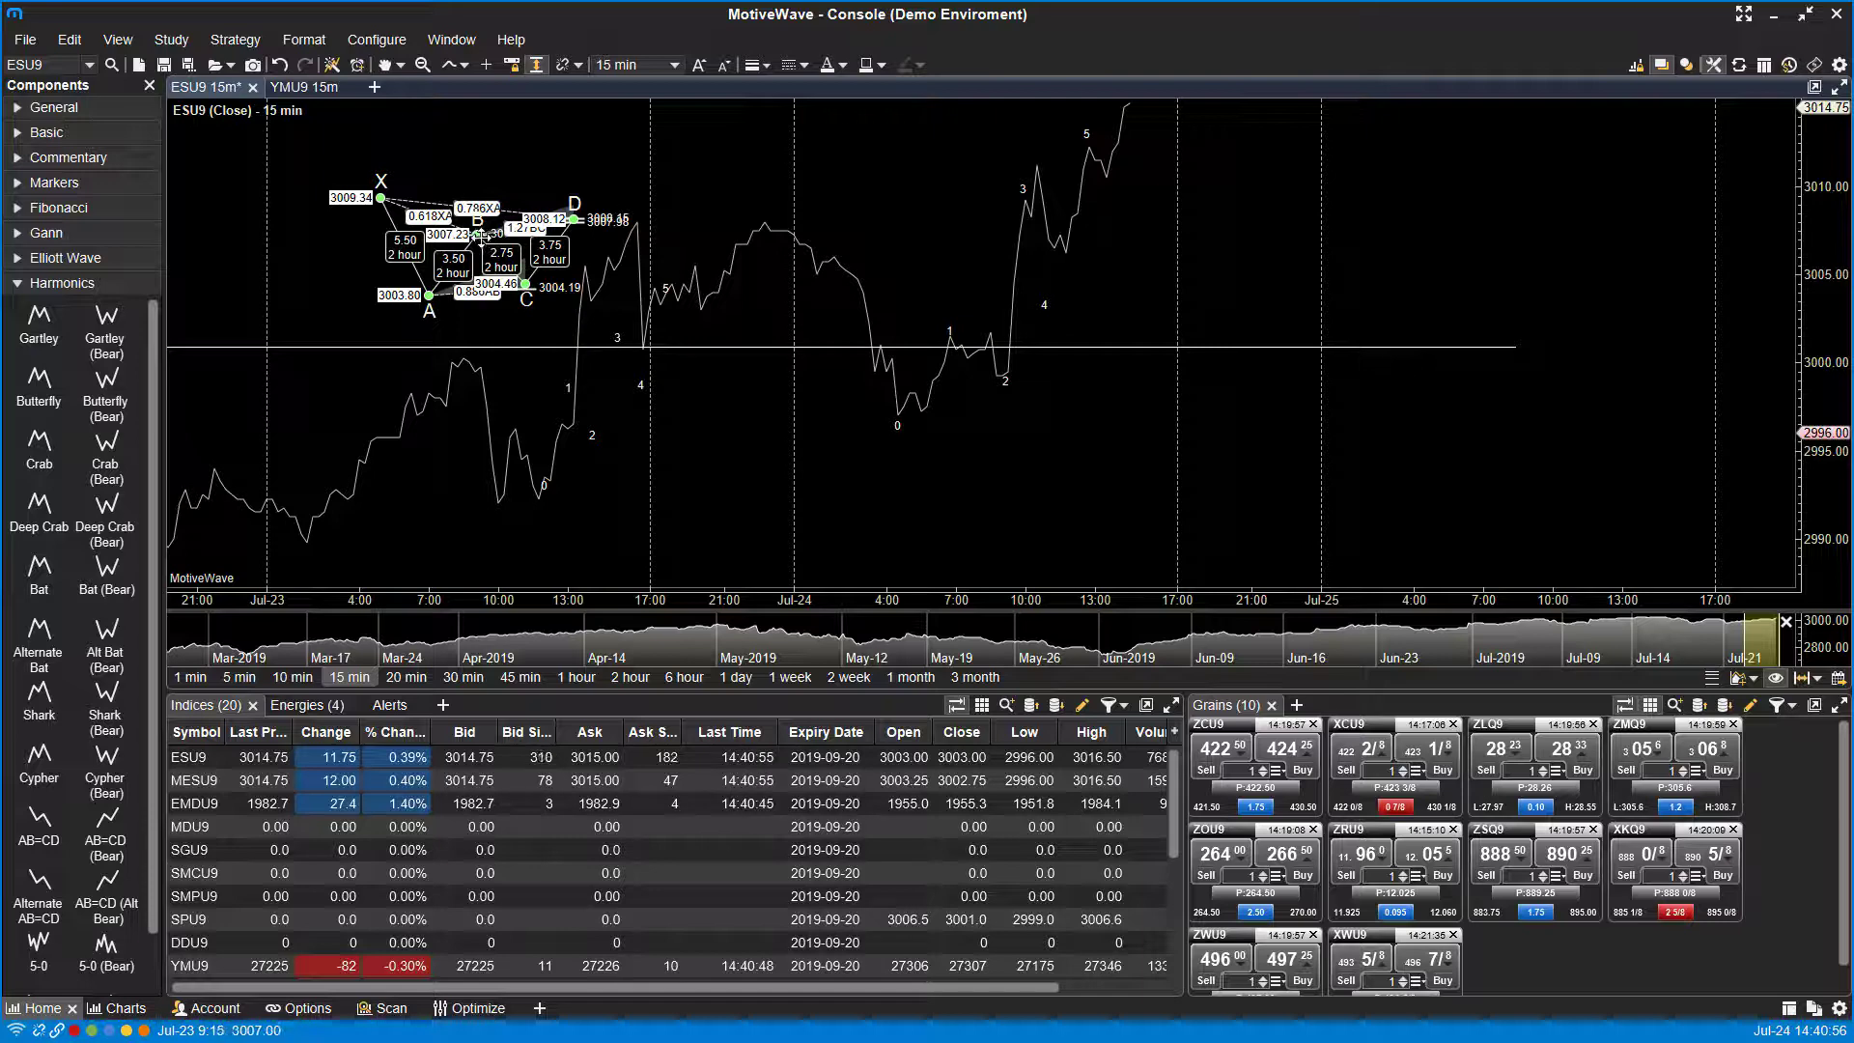
{"action": "right_click", "coordinate": [480, 236]}
Review the Gartley's General, Format and Visibility properties unchanged, then delete the Gartley from the chart
{"action": "left_click", "coordinate": [564, 452]}
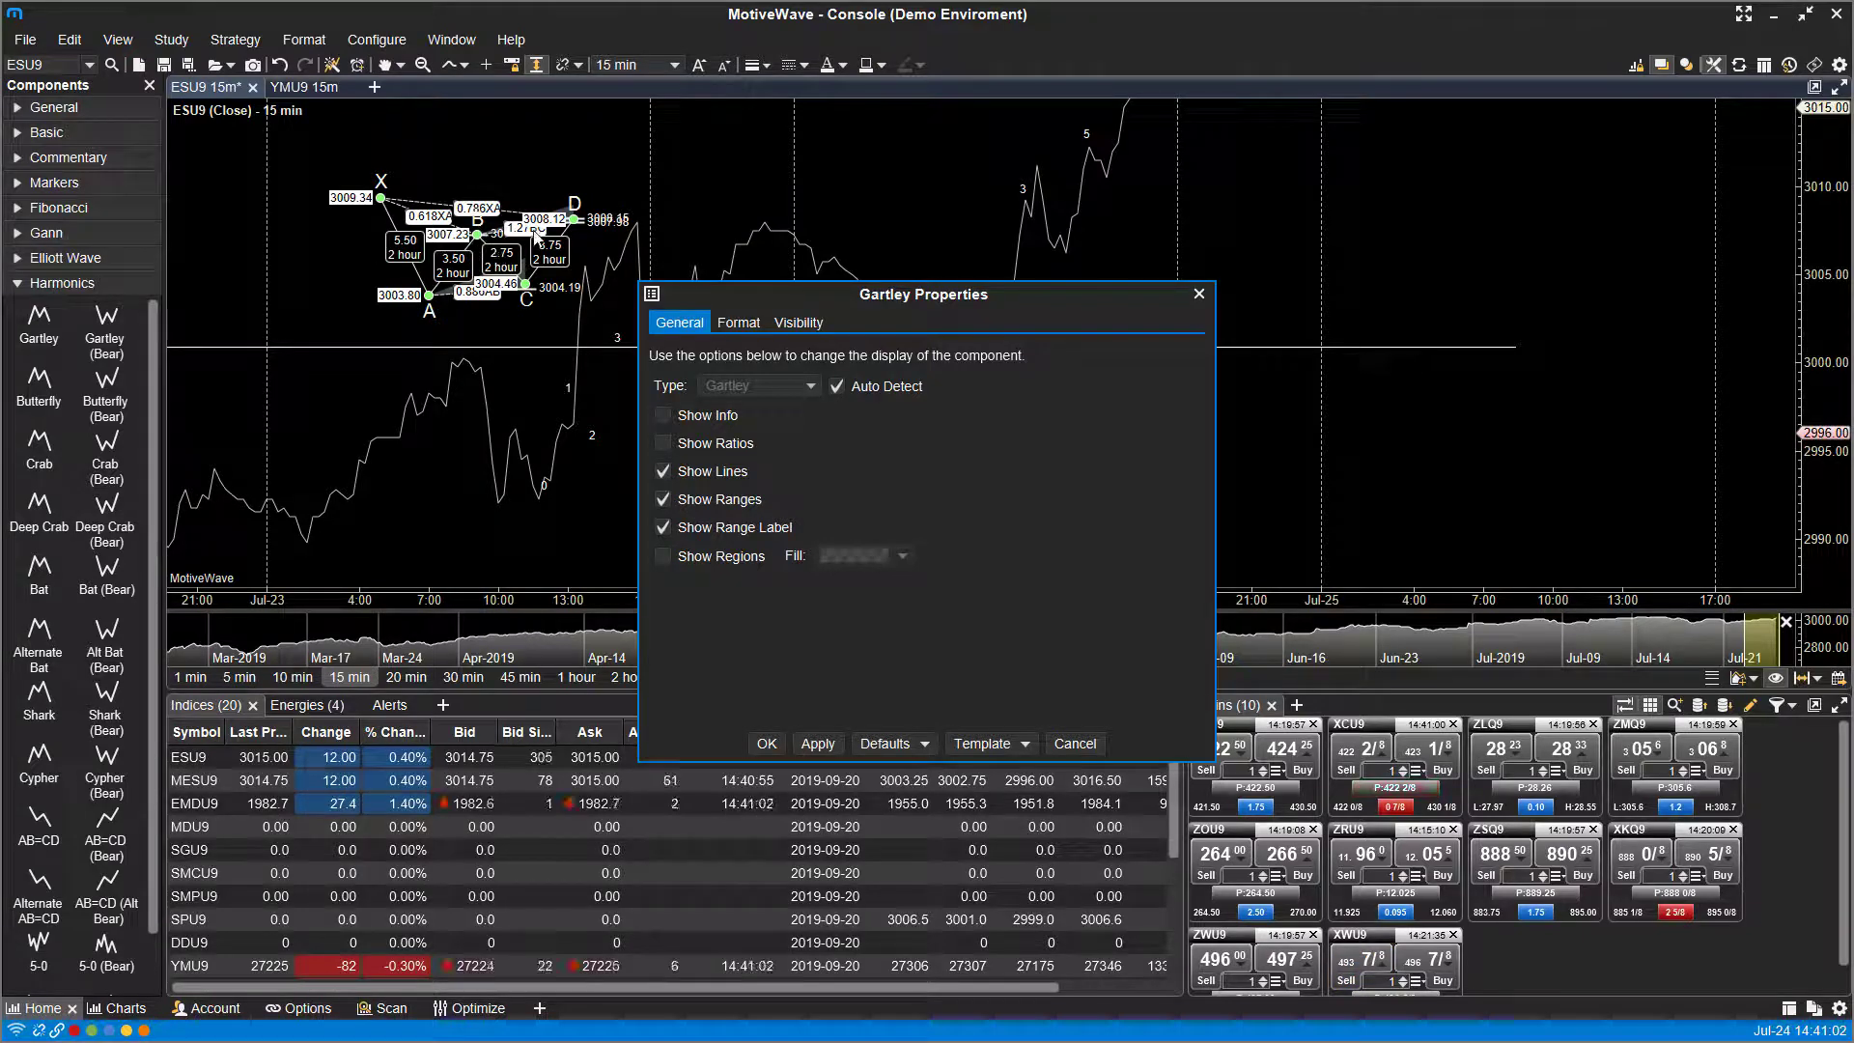
{"action": "left_click", "coordinate": [740, 326]}
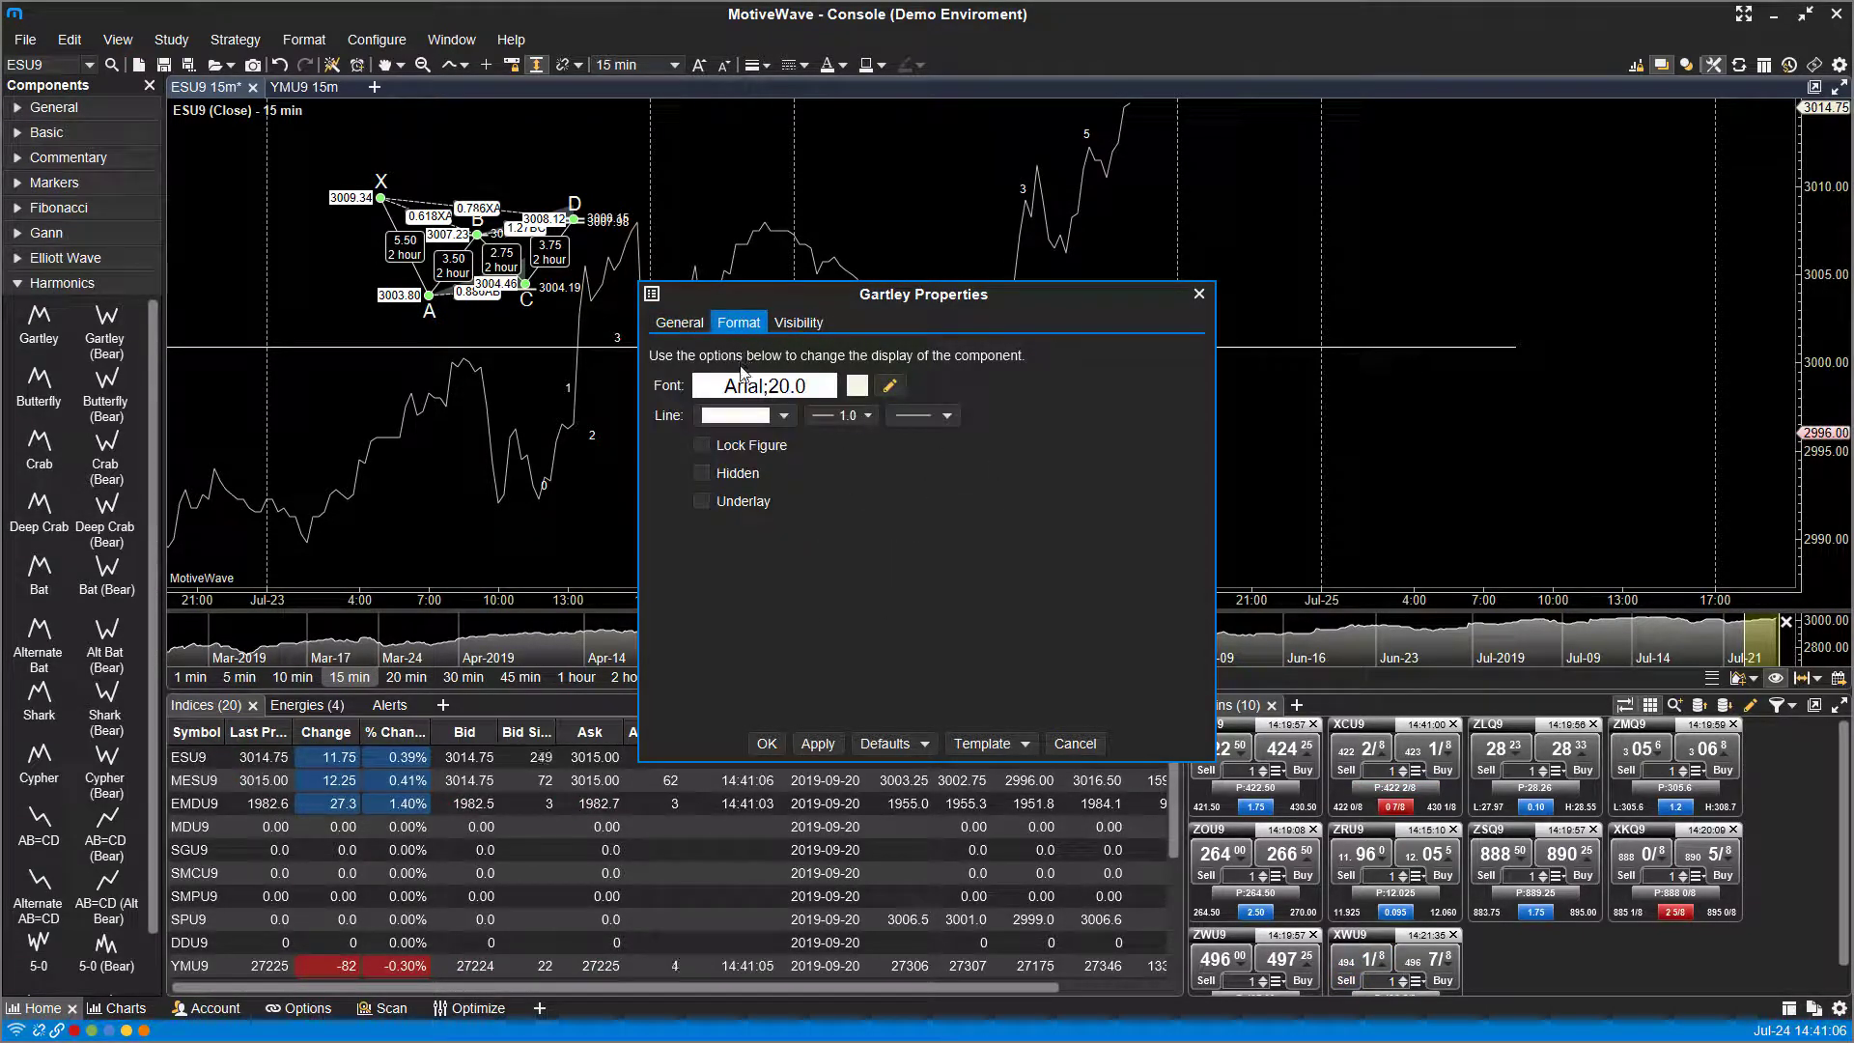
{"action": "left_click", "coordinate": [800, 324]}
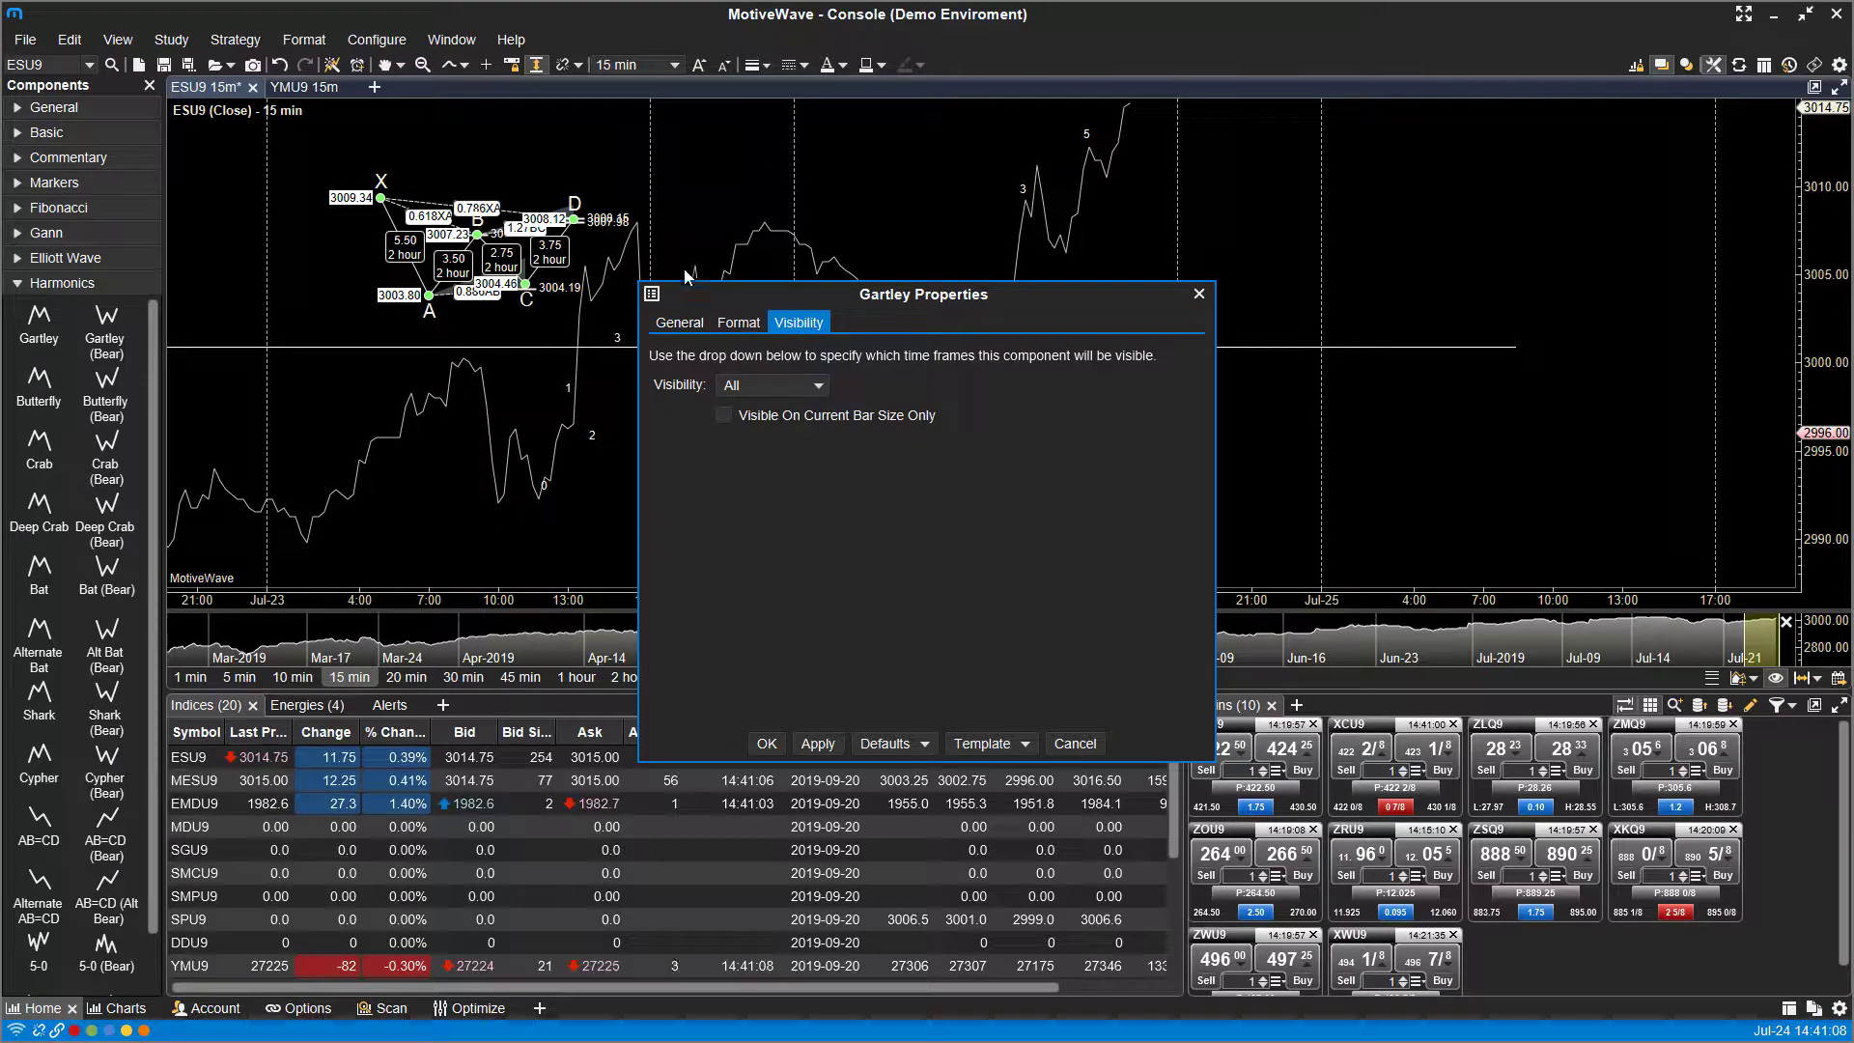
{"action": "left_click", "coordinate": [1199, 294]}
{"action": "key", "text": "Delete"}
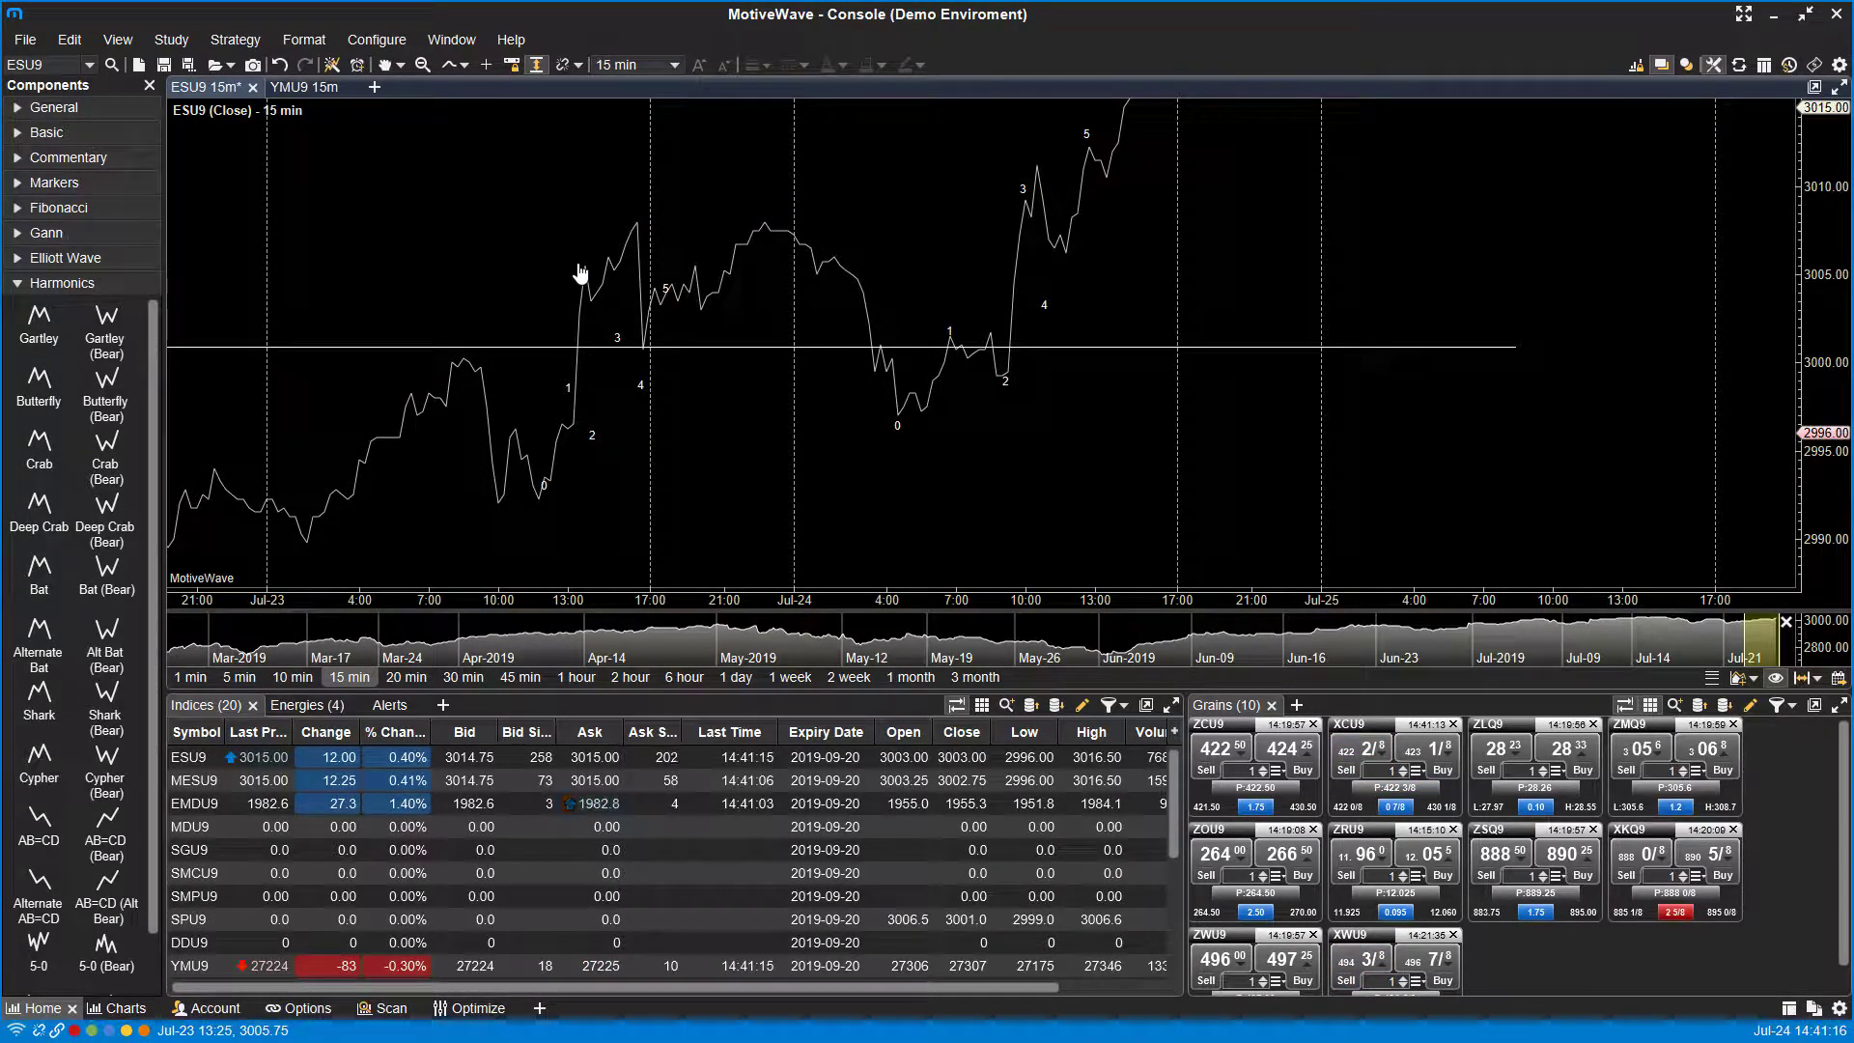
Show the chart's Tools submenu listing Regression, Fibonacci, Elliott Wave, Gartley, Channel and Volume Profile
{"action": "right_click", "coordinate": [539, 253]}
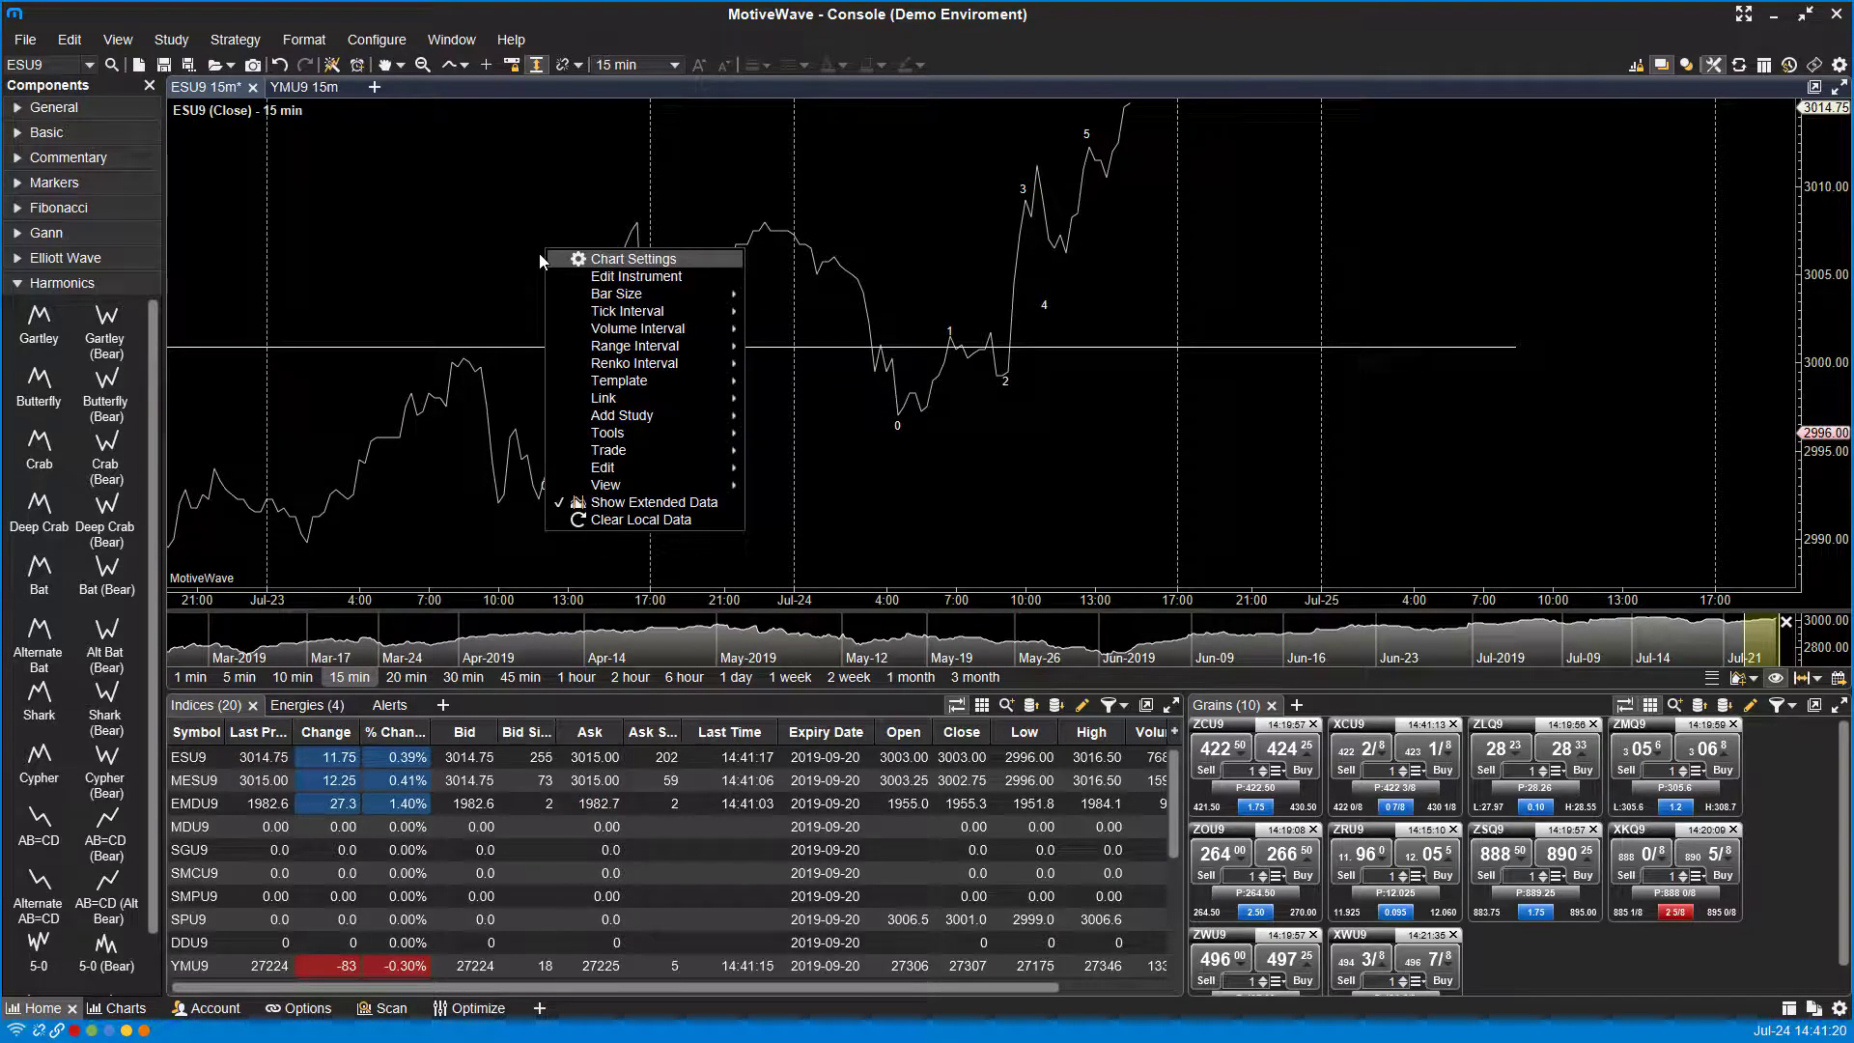
{"action": "right_click", "coordinate": [456, 156]}
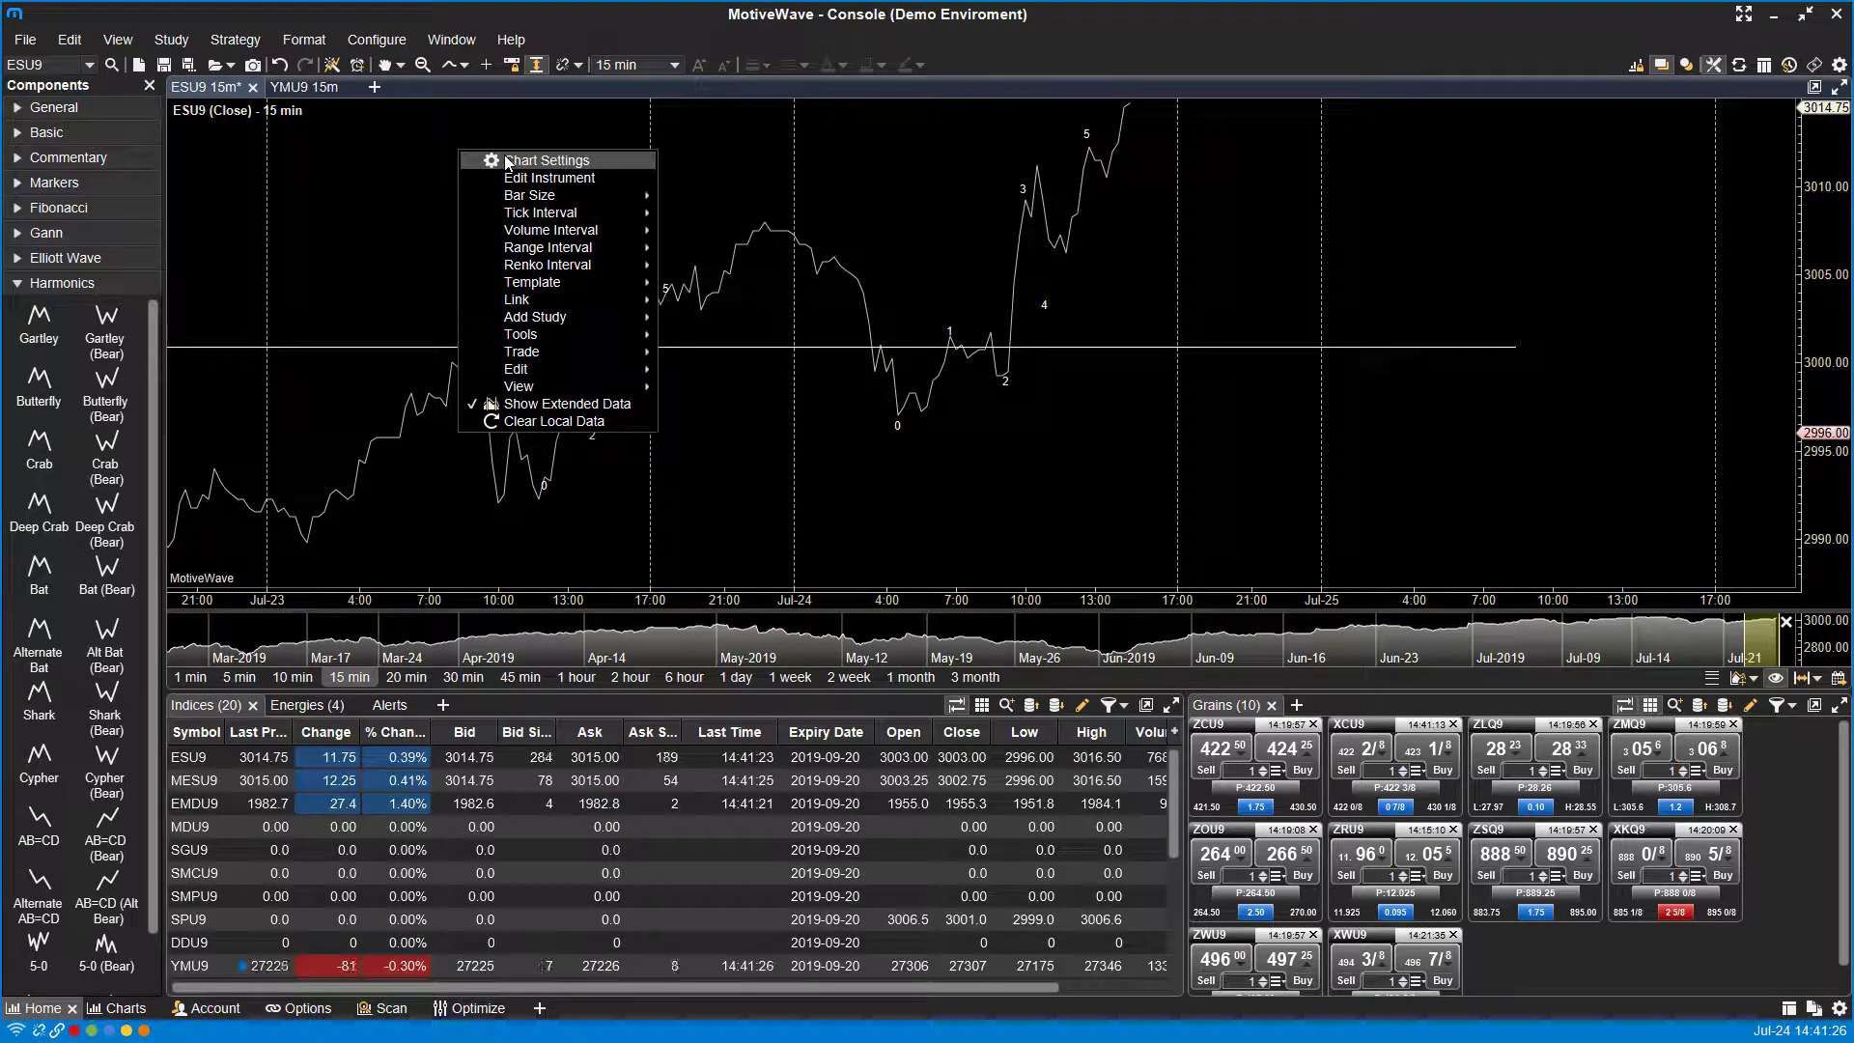
{"action": "mouse_move", "coordinate": [547, 335]}
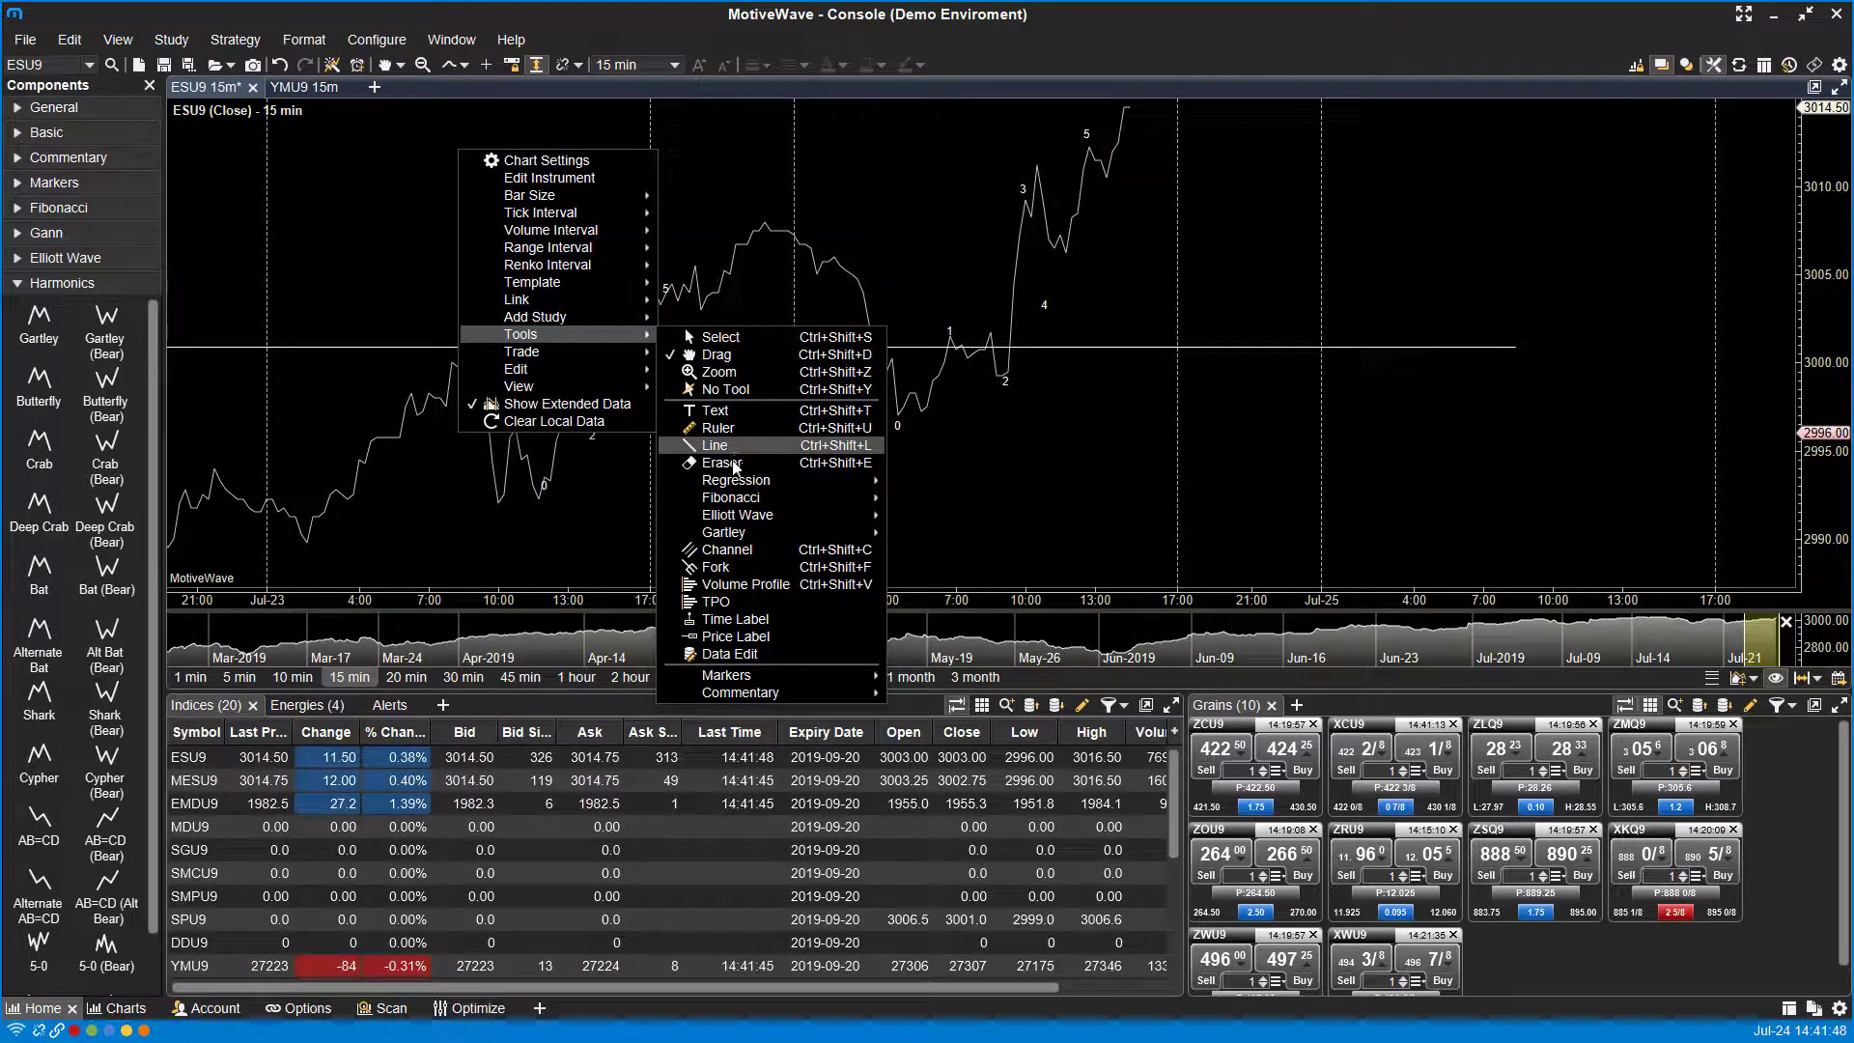
{"action": "mouse_move", "coordinate": [787, 503]}
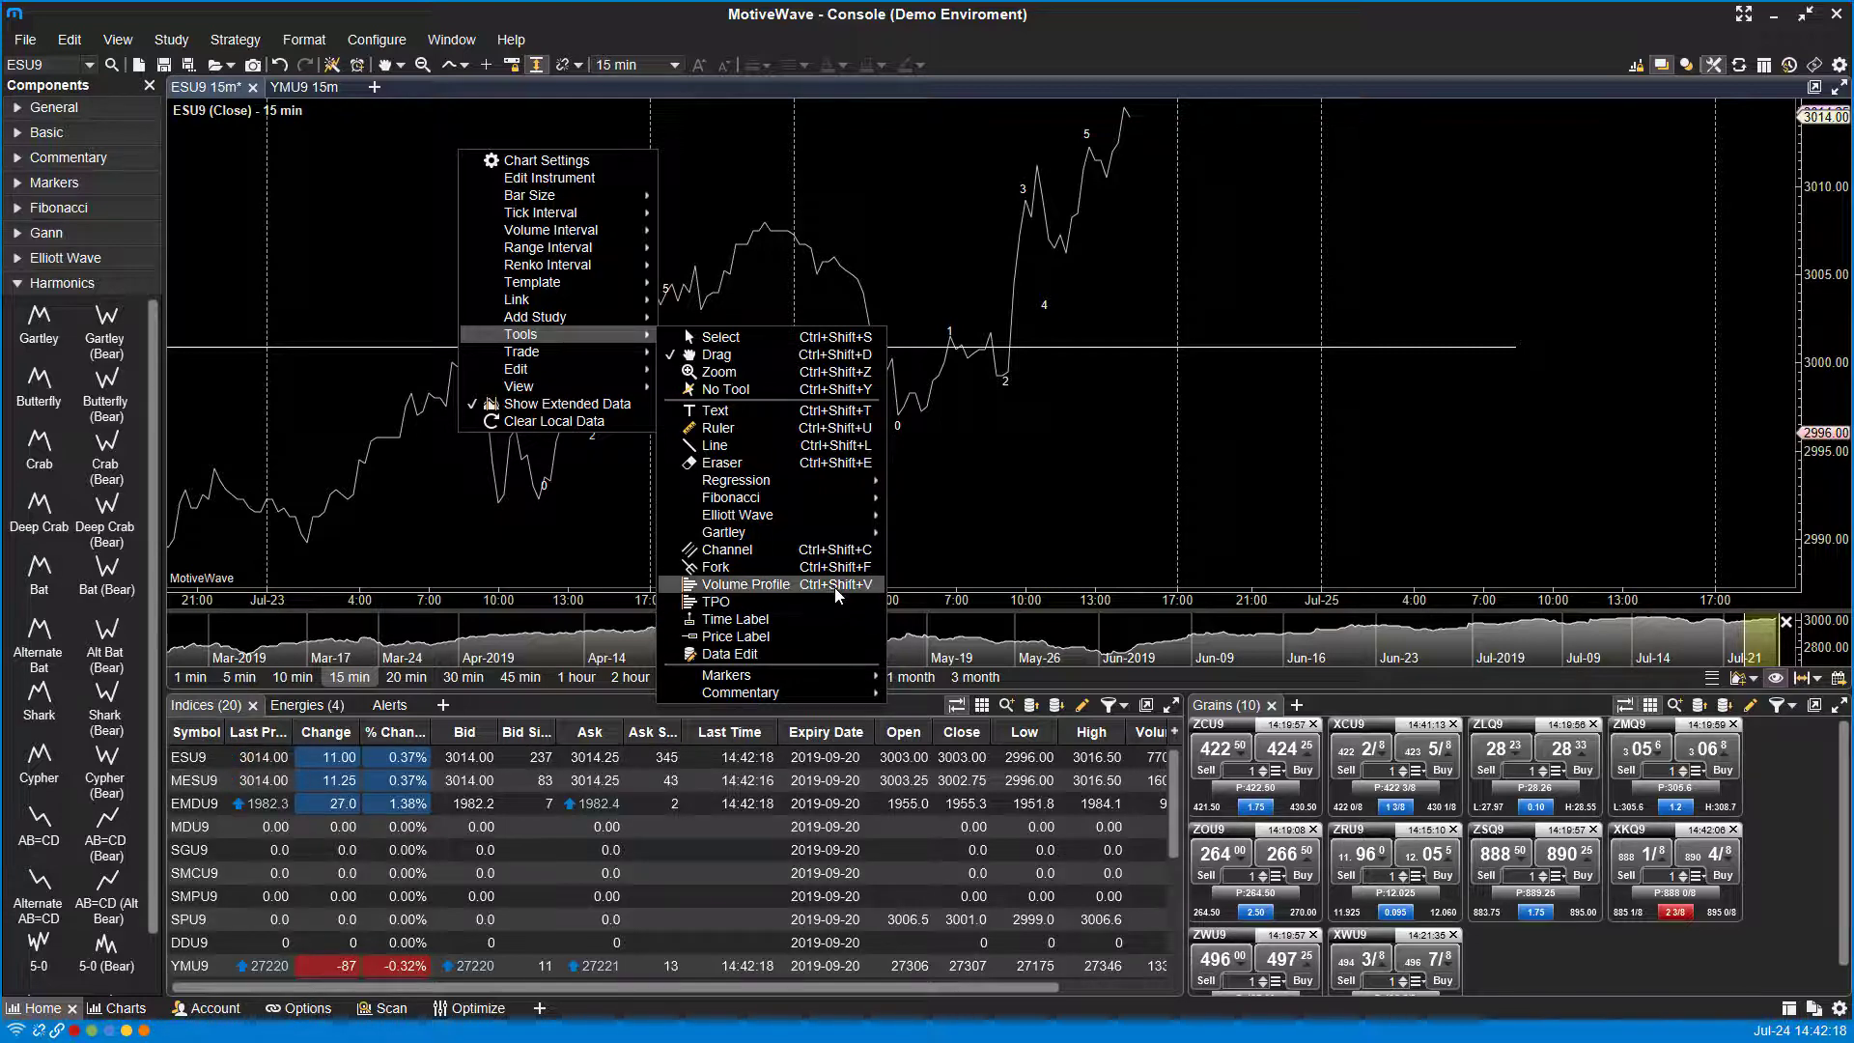
Draw a Volume Profile from 2989.00 to 3001.00 across the early Jul-23 bars
{"action": "left_click", "coordinate": [836, 584]}
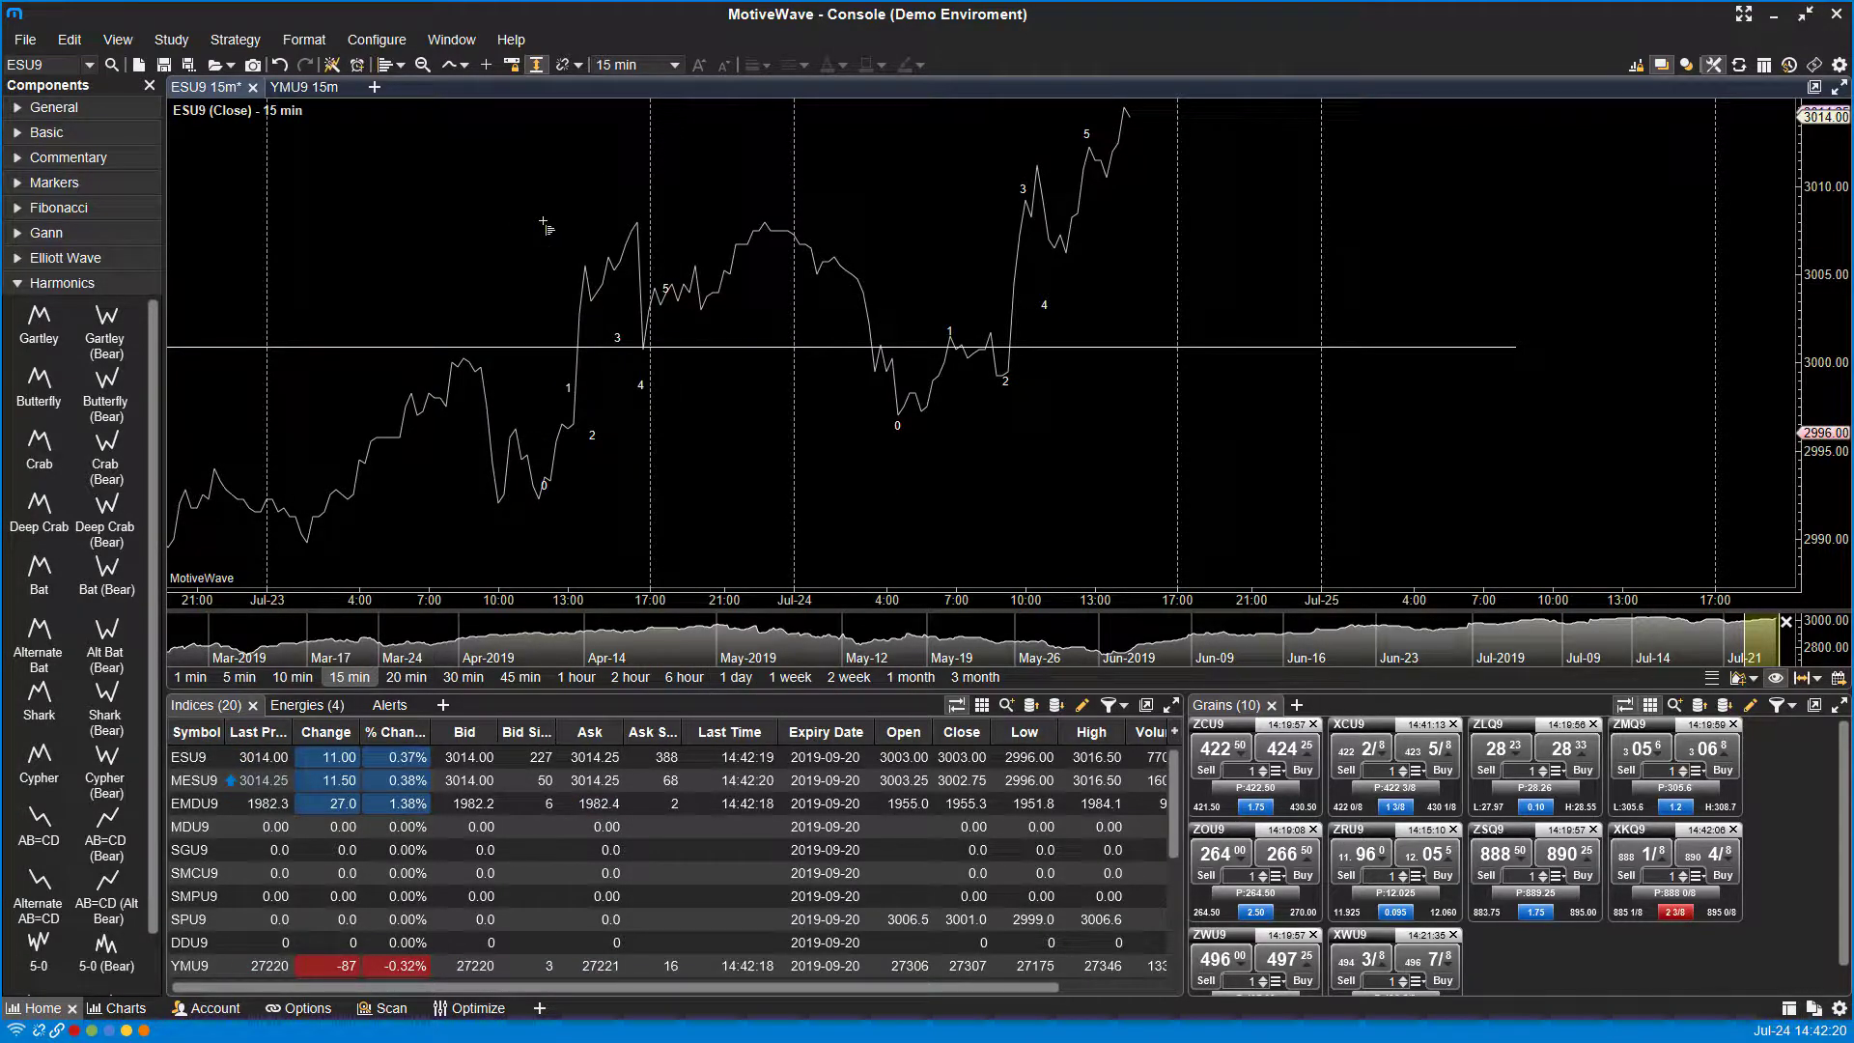
{"action": "mouse_move", "coordinate": [509, 217]}
{"action": "left_mouse_down"}
{"action": "mouse_move", "coordinate": [414, 188]}
{"action": "mouse_move", "coordinate": [292, 204]}
{"action": "left_mouse_up"}
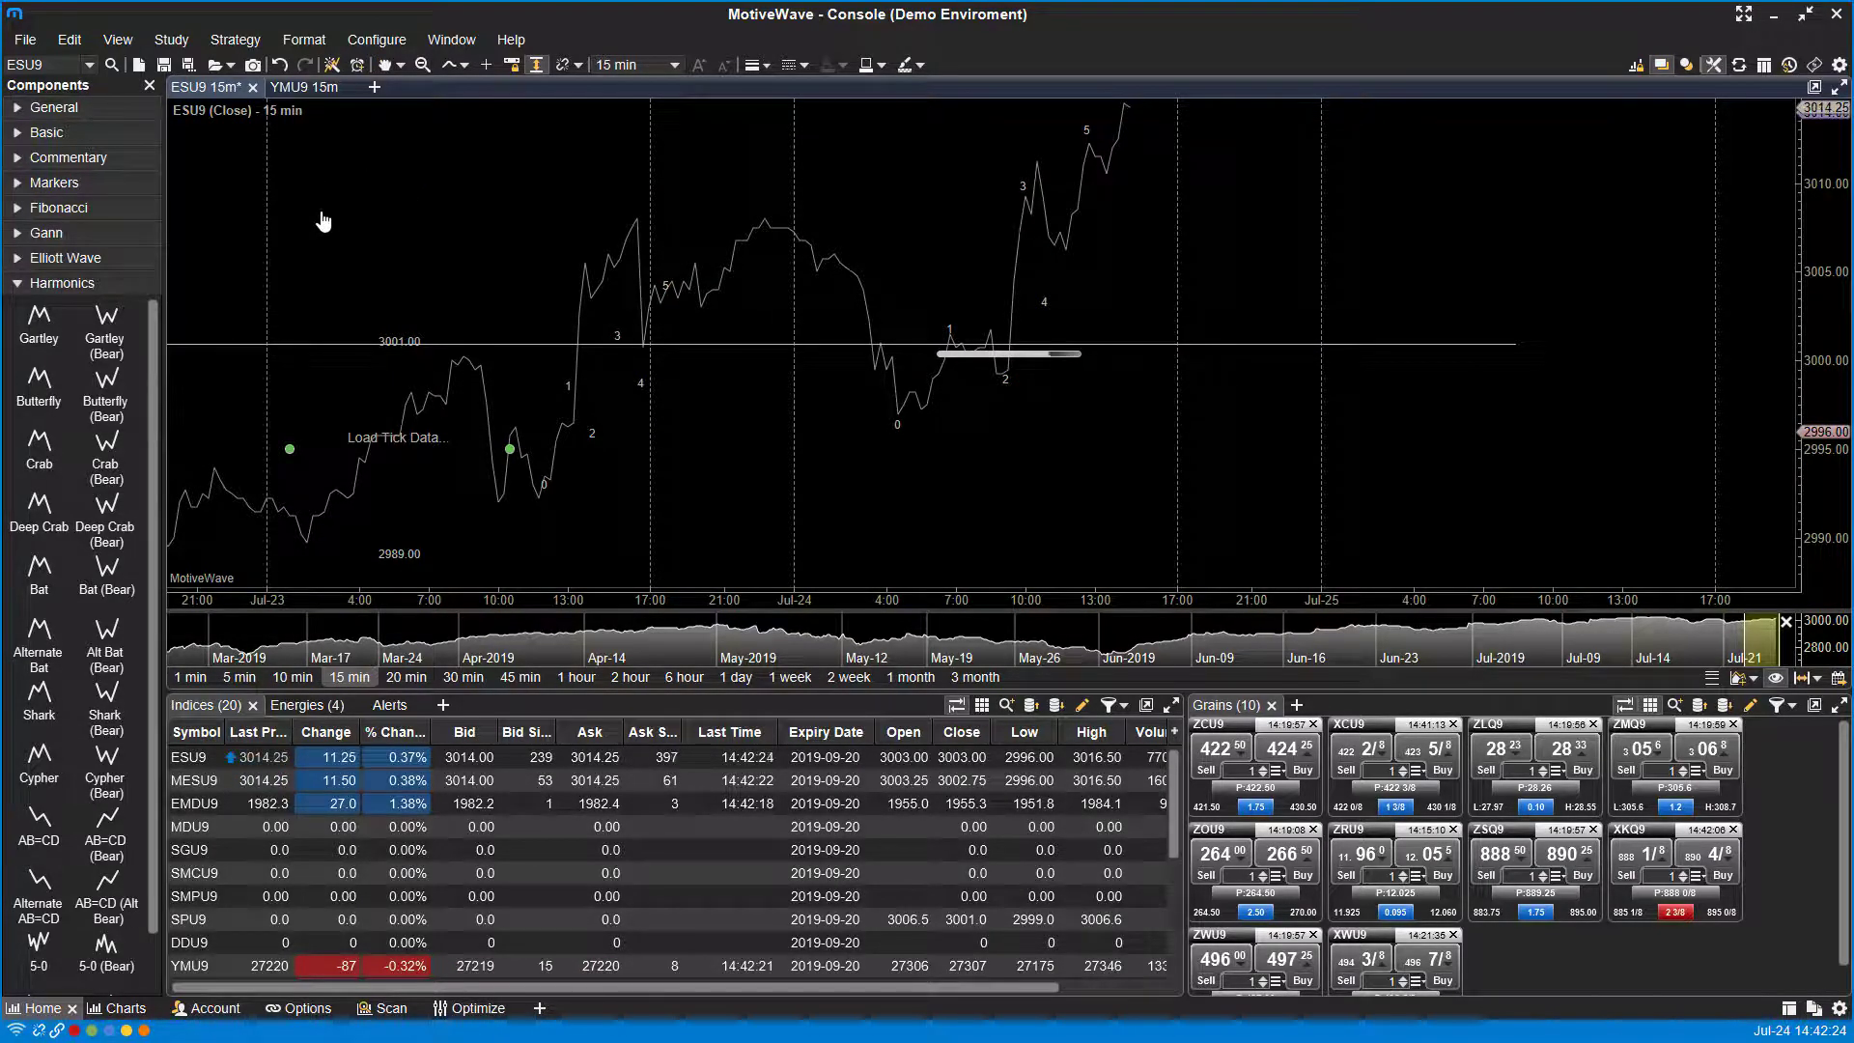